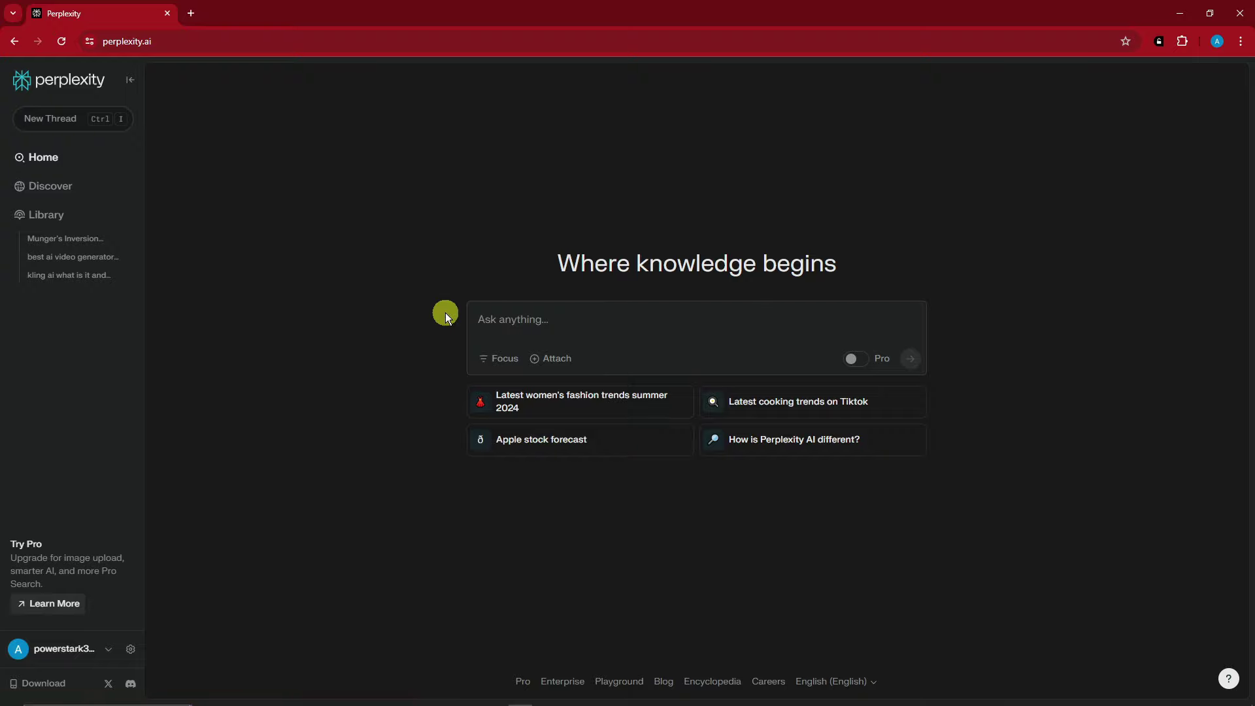
# Look over the '600 Pro searches per day' line in the Pro pricing comparison, then close it
pyautogui.moveTo(854, 359)
pyautogui.rightClick(59, 590)
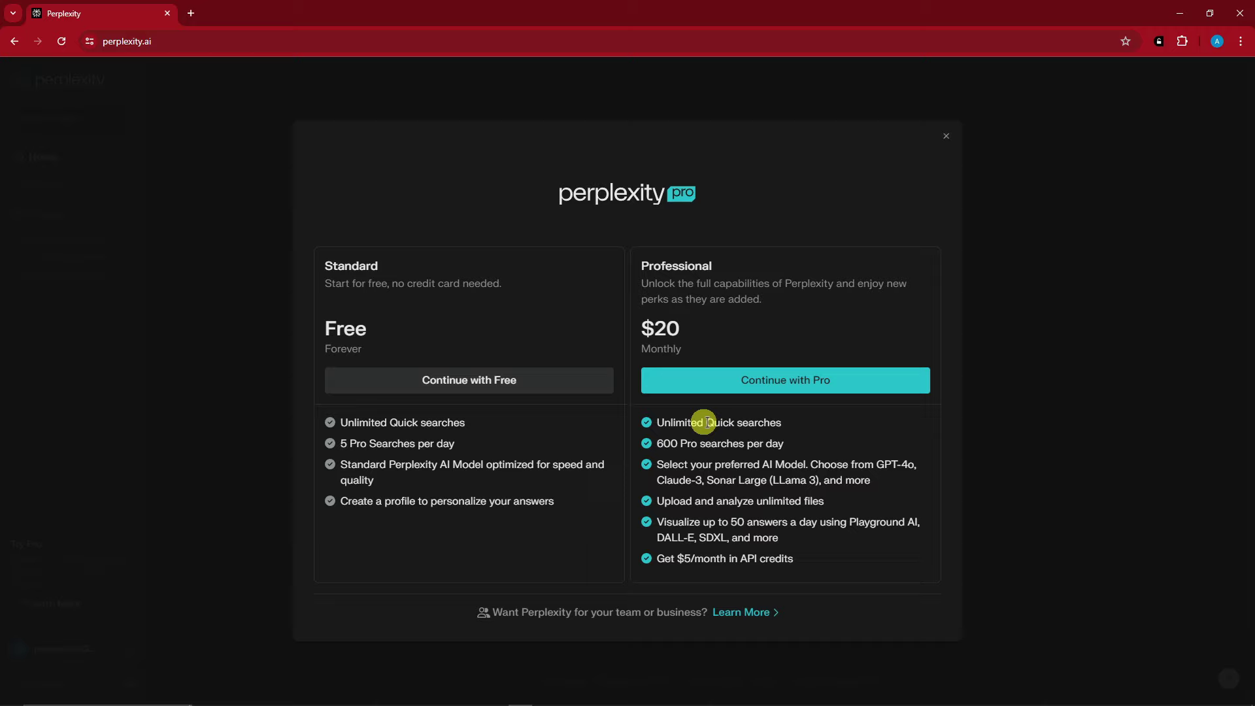
pyautogui.moveTo(661, 443); pyautogui.dragTo(722, 441)
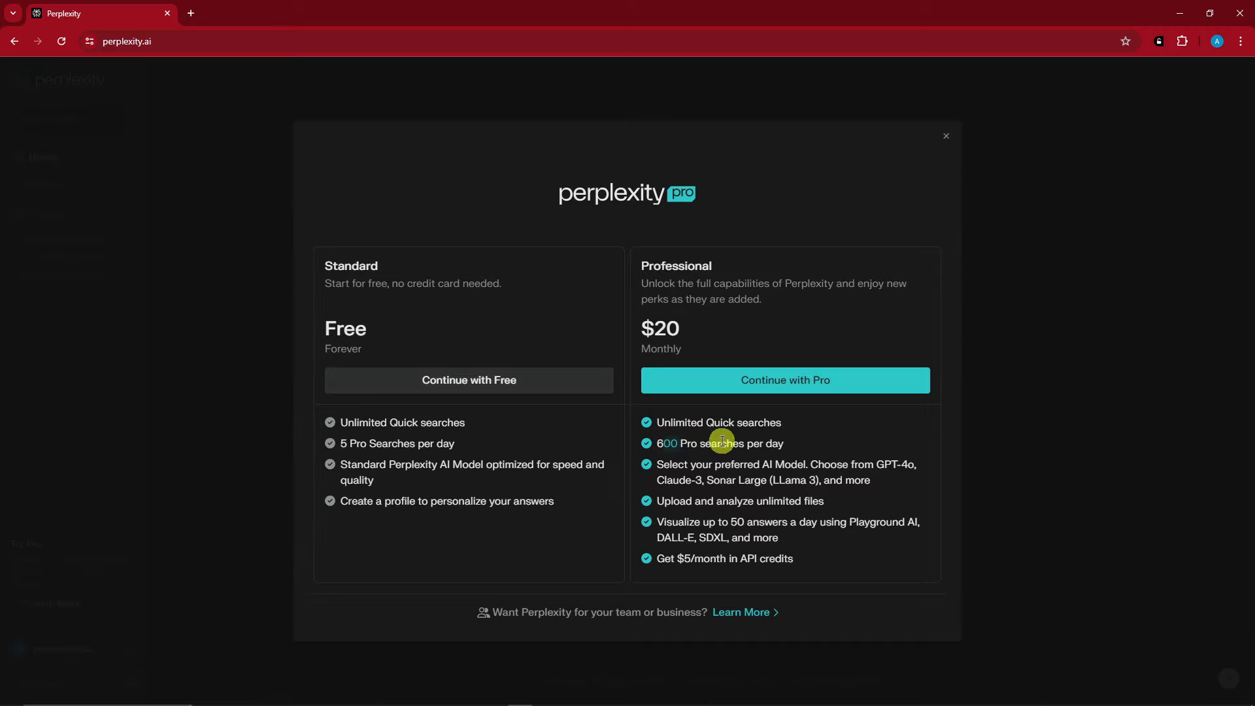
pyautogui.tripleClick(663, 443)
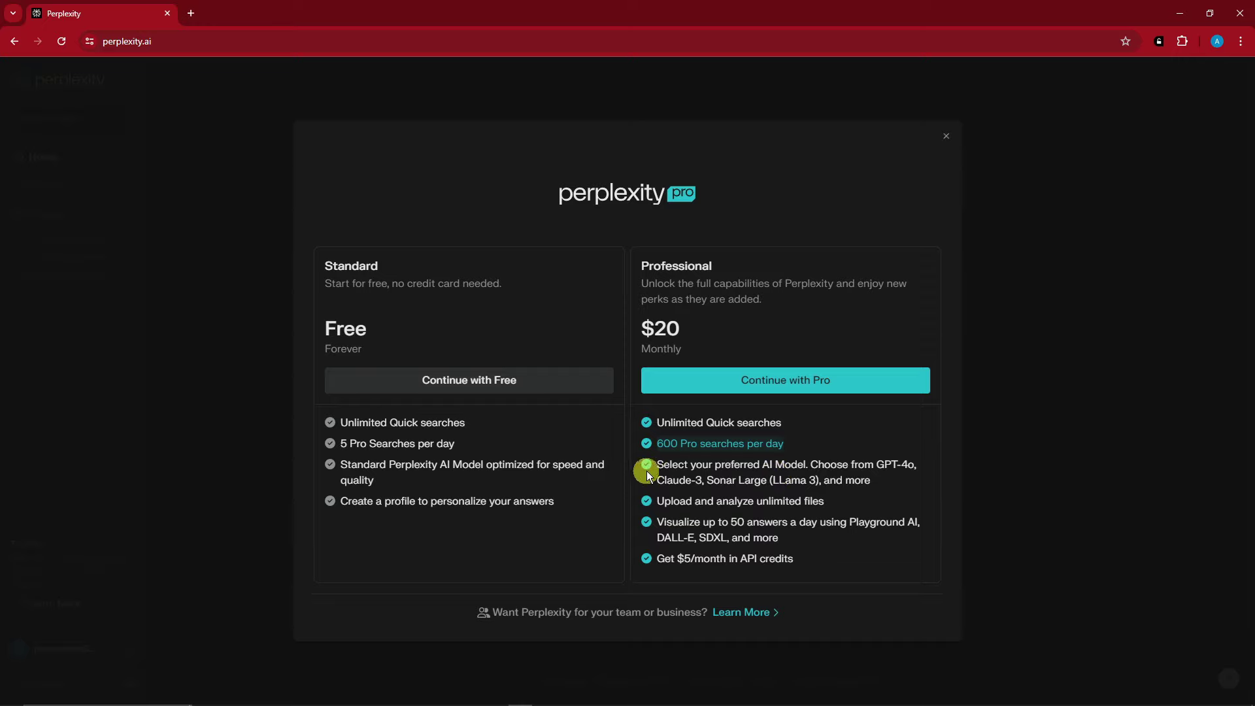
pyautogui.click(777, 465)
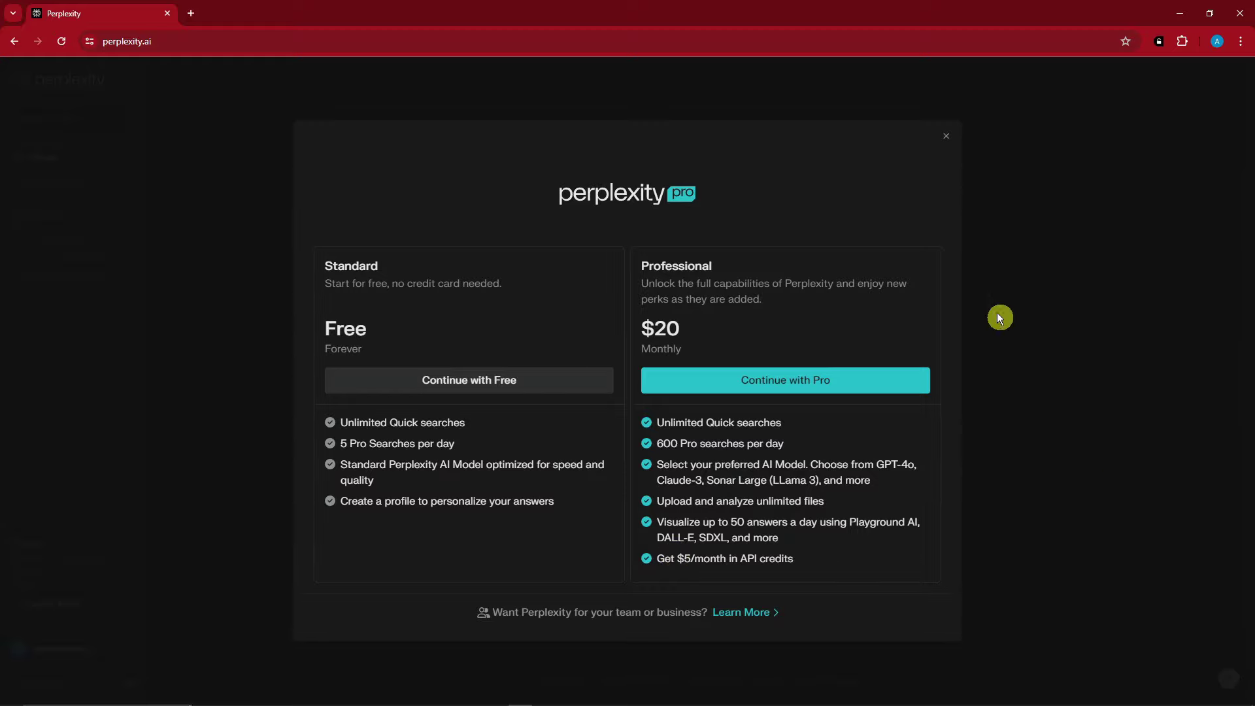
pyautogui.click(946, 137)
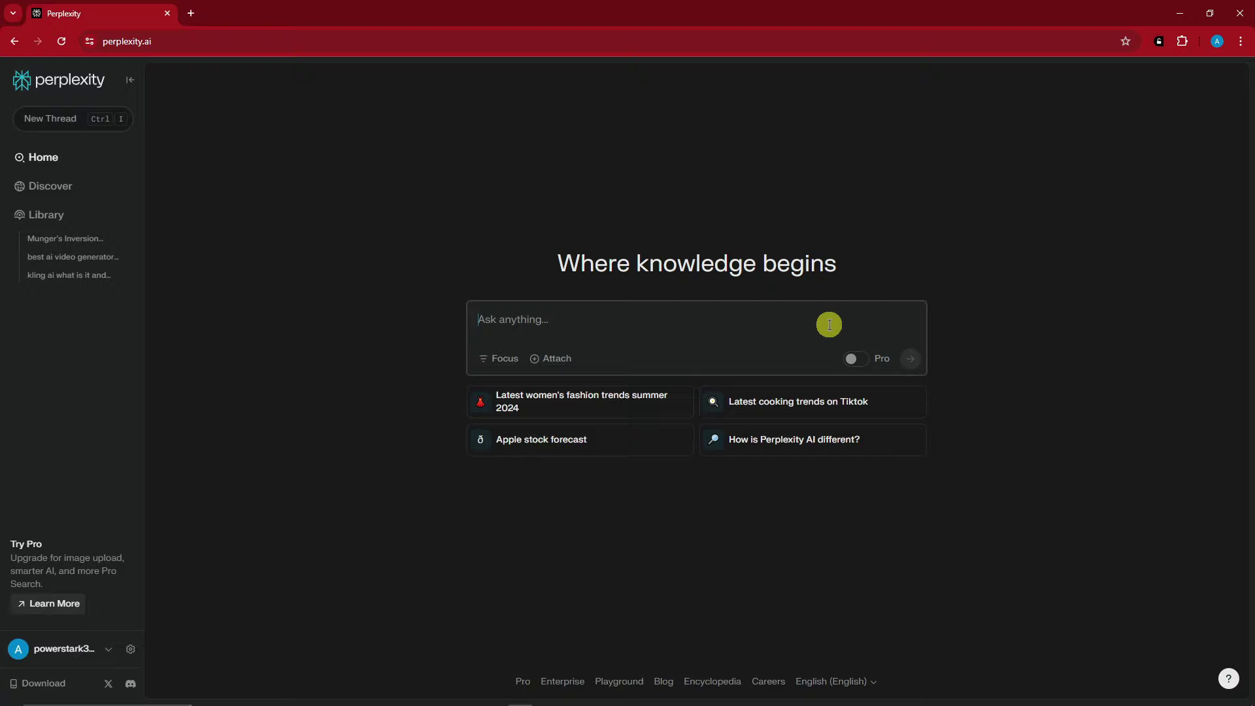
# Switch Pro search on, keep the search focus on All, and check the Attach option
pyautogui.click(864, 364)
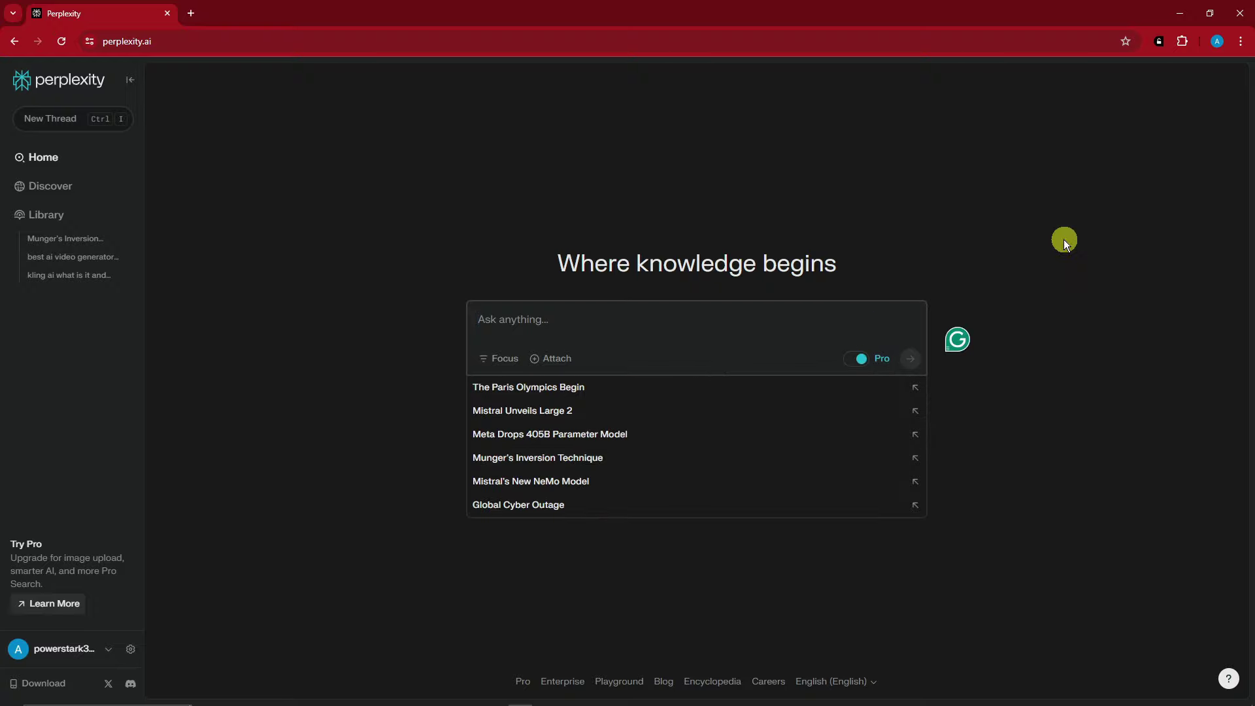
pyautogui.click(935, 221)
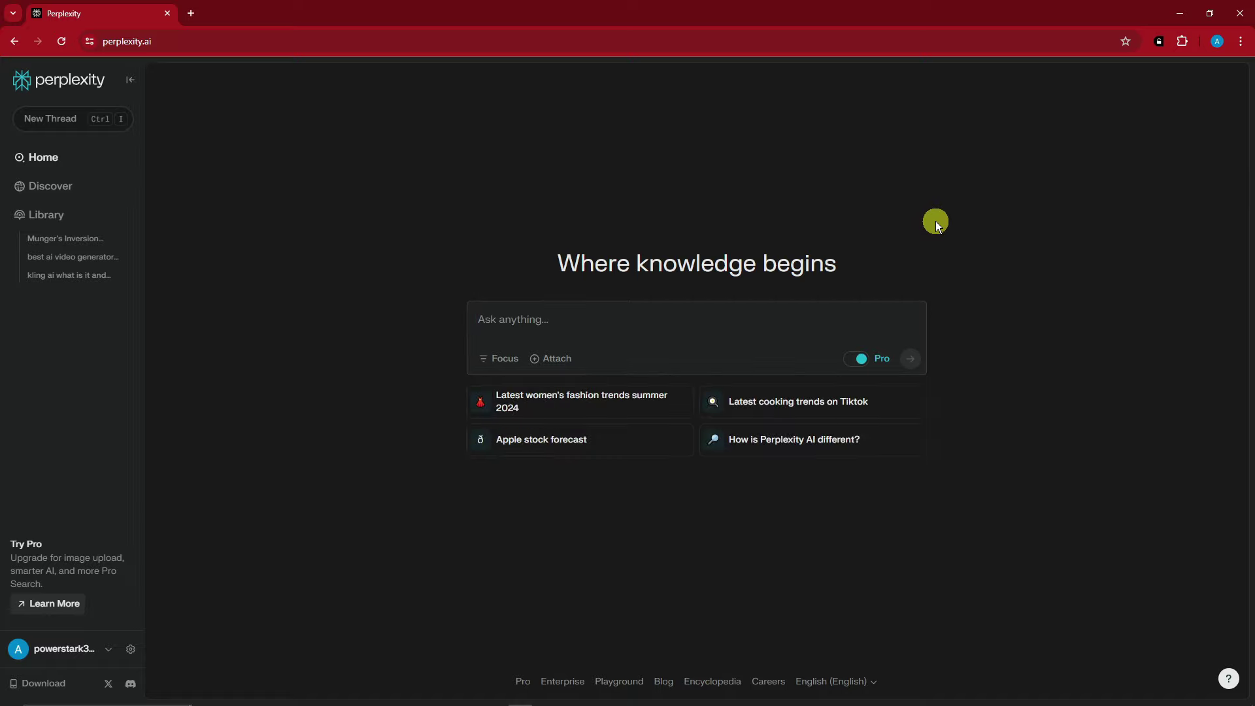
pyautogui.click(492, 365)
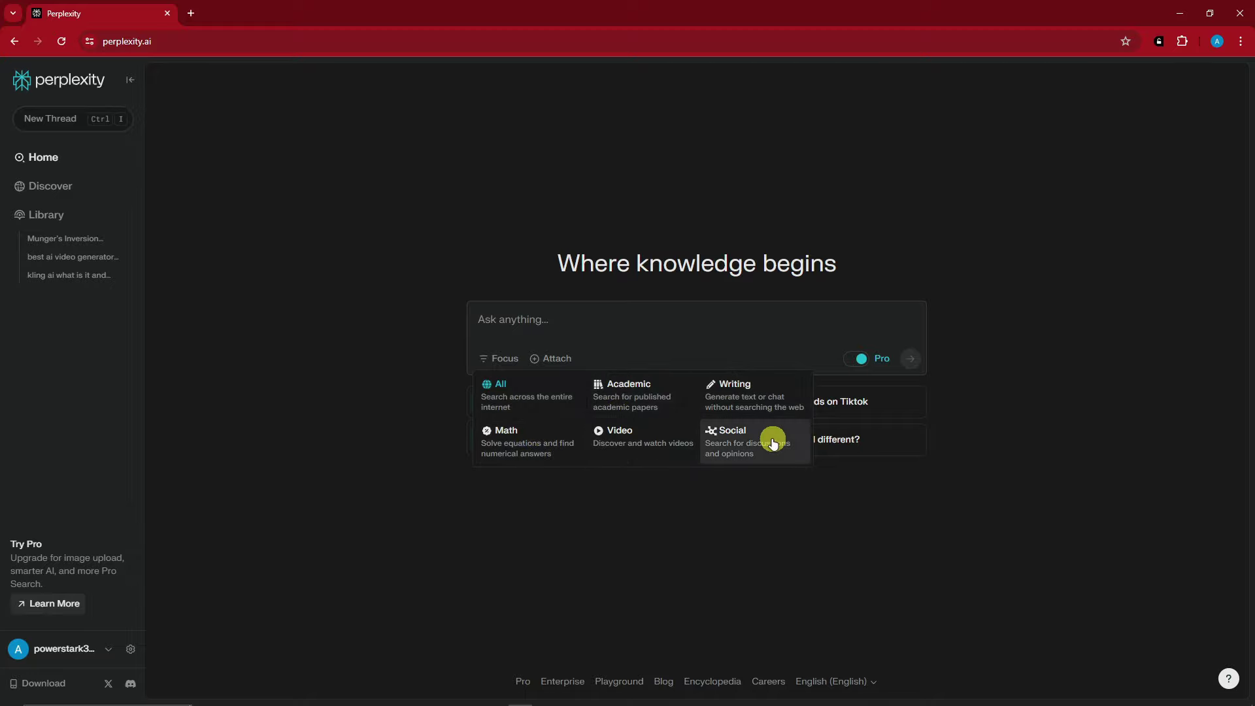
pyautogui.click(521, 402)
pyautogui.click(435, 341)
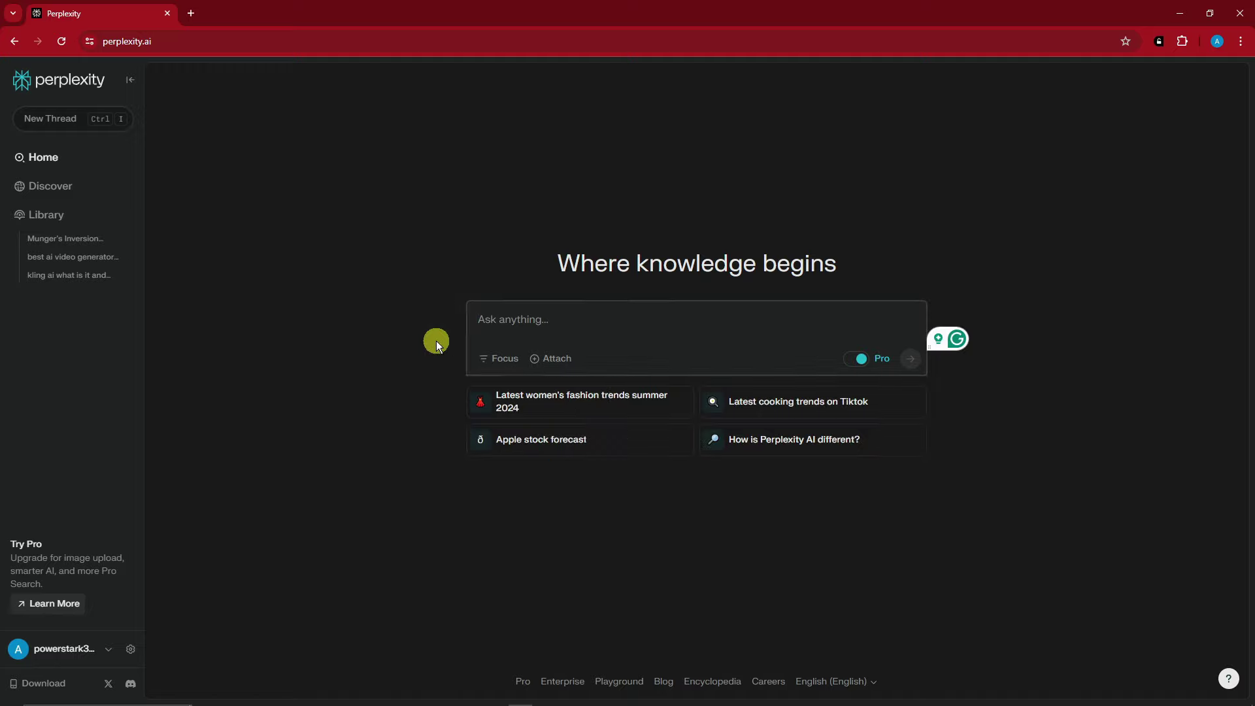
pyautogui.click(539, 364)
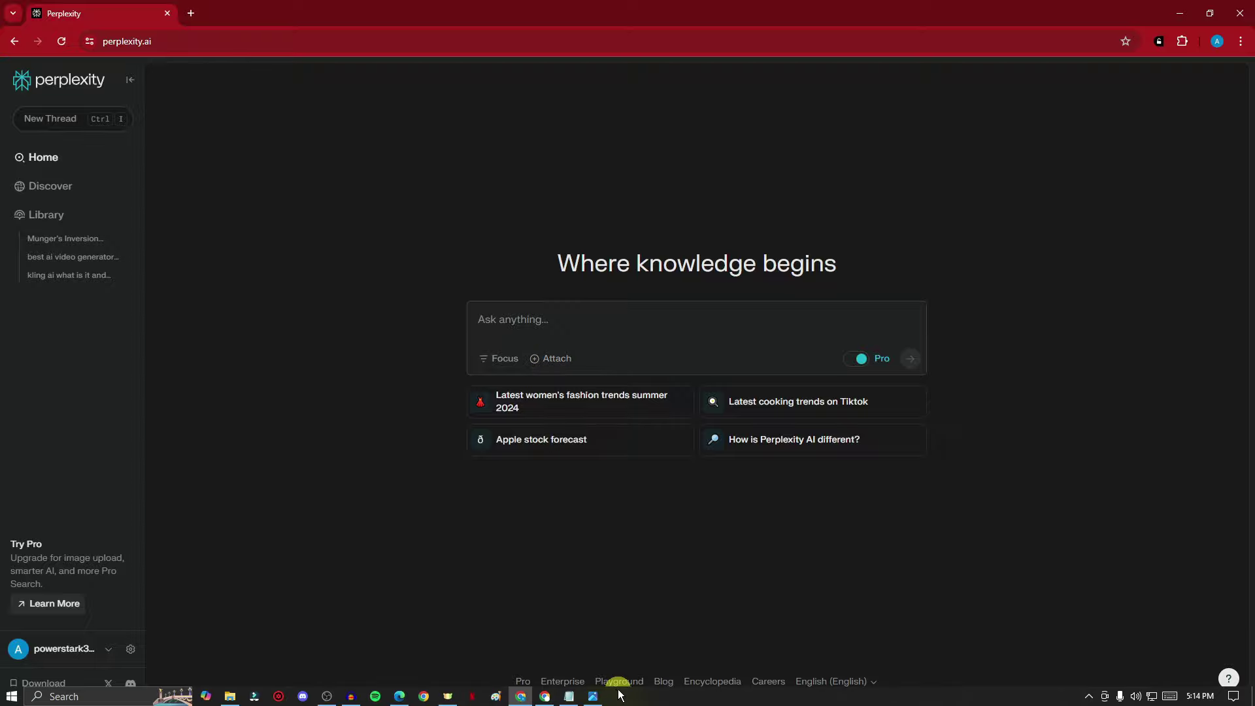
# Copy the Kling AI versus Sora question from the first line of the Notepad notes
pyautogui.click(569, 697)
pyautogui.moveTo(905, 193); pyautogui.dragTo(1078, 136)
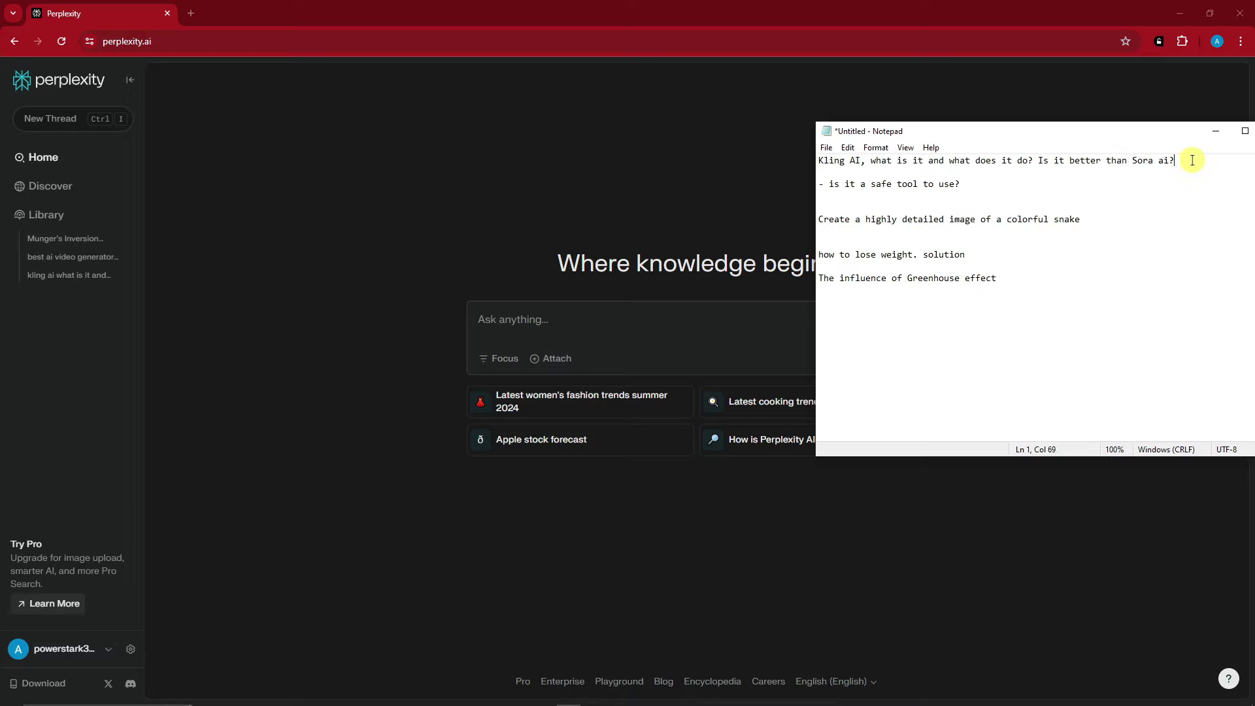
pyautogui.moveTo(1188, 161); pyautogui.dragTo(830, 166)
pyautogui.rightClick(914, 163)
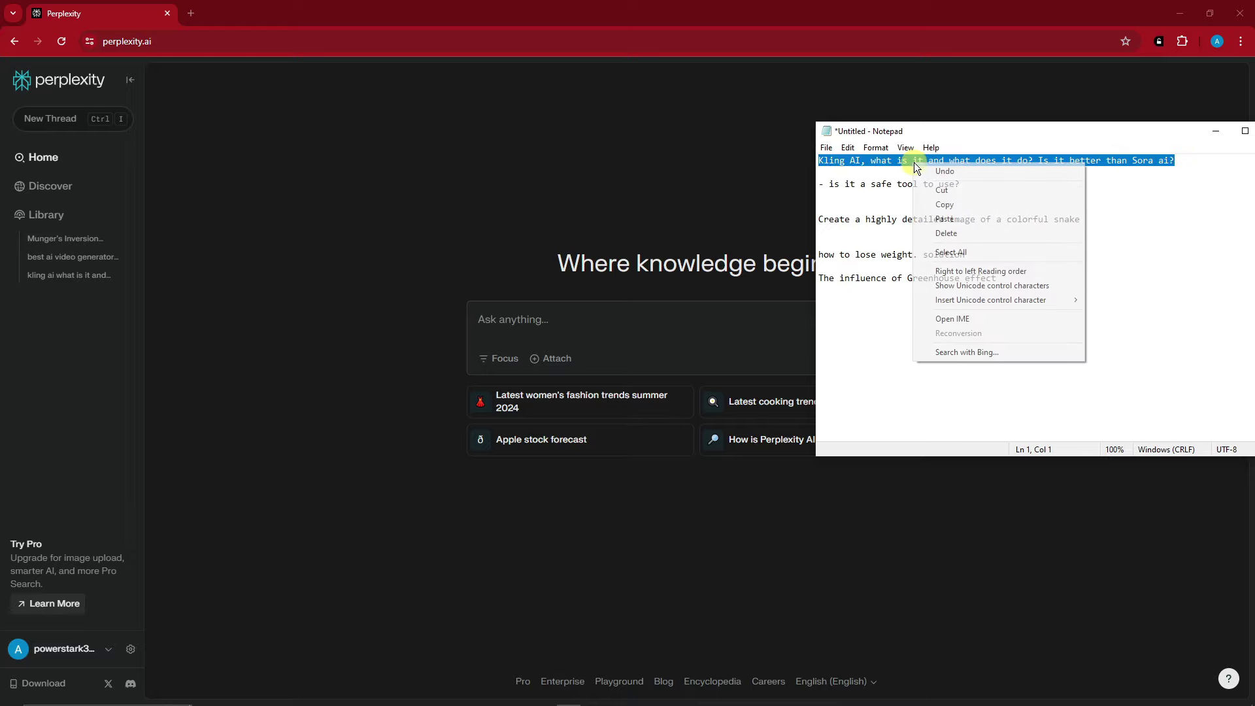
pyautogui.click(951, 200)
# Paste the question into Ask anything, accept the 'Ai' capitalisation fix, and submit it
pyautogui.click(944, 93)
pyautogui.click(541, 315)
pyautogui.hotkey('ctrl', 'v')
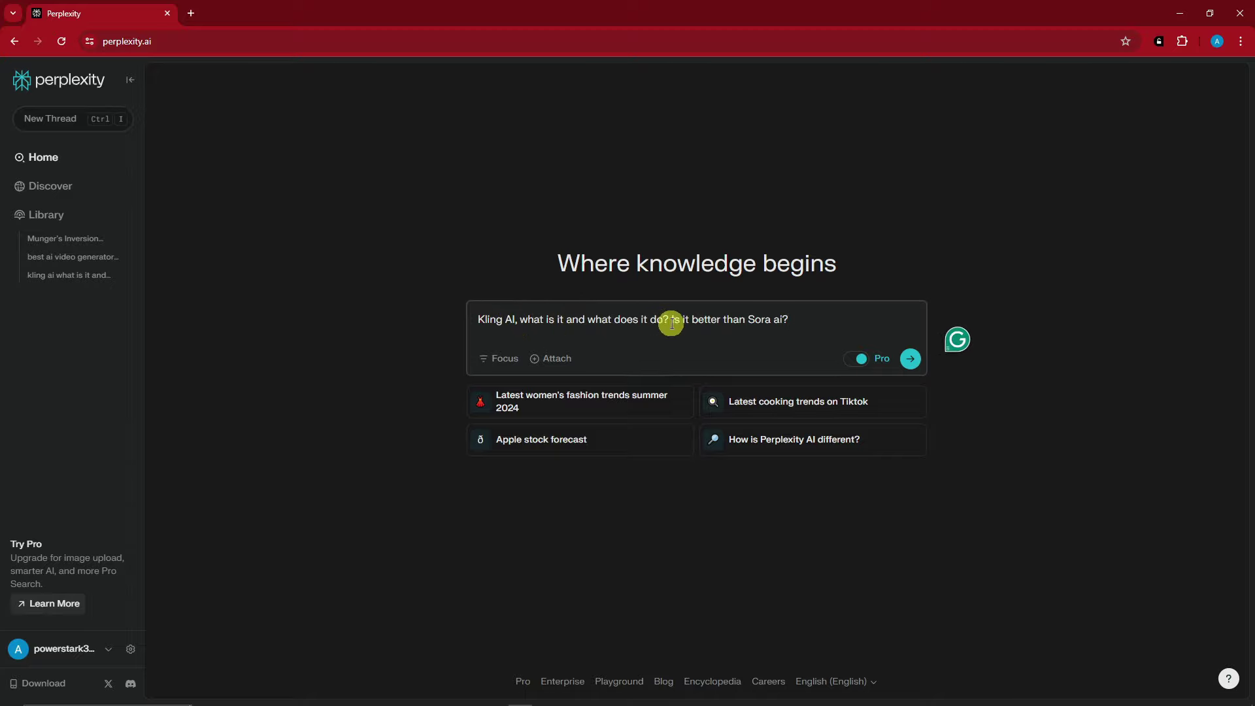
pyautogui.moveTo(778, 318)
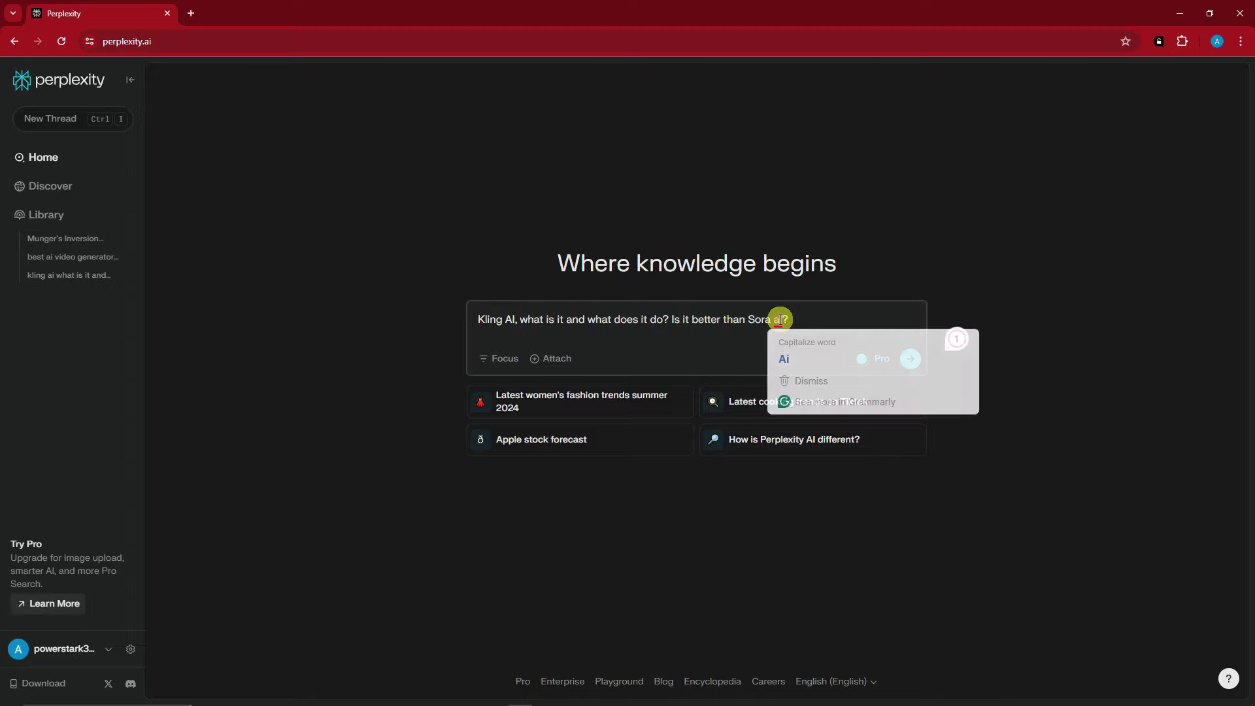
pyautogui.click(789, 351)
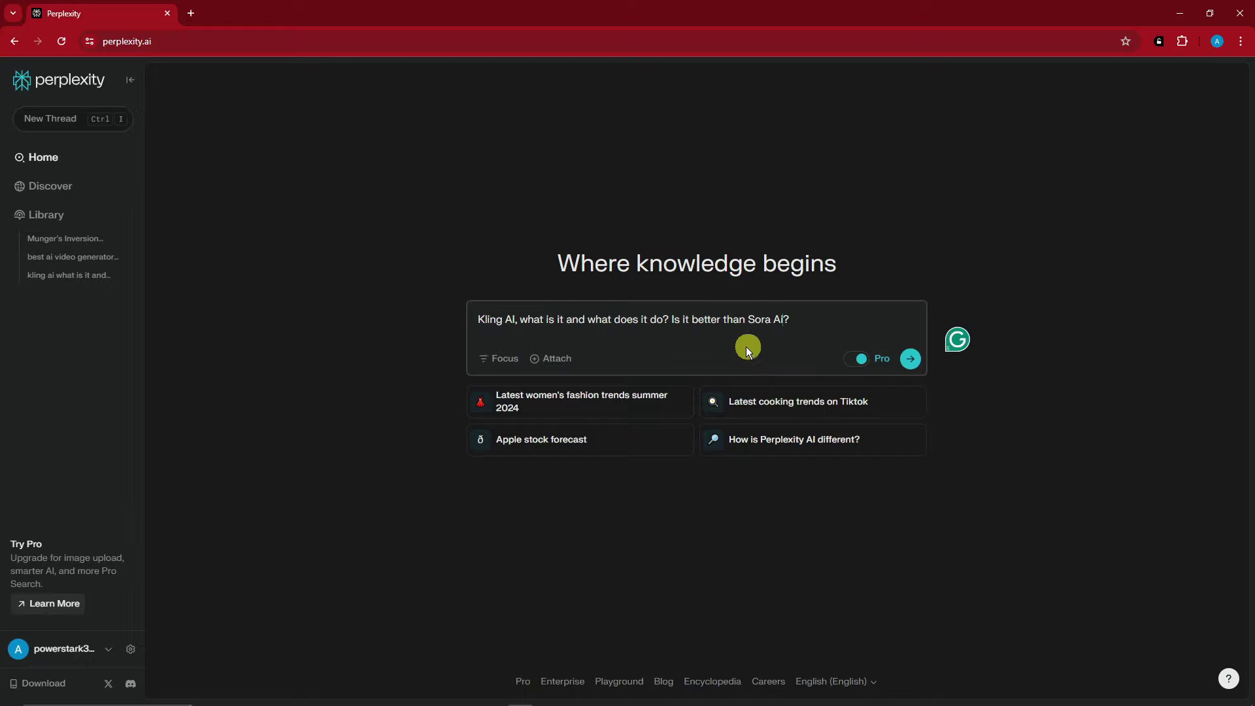
pyautogui.click(496, 358)
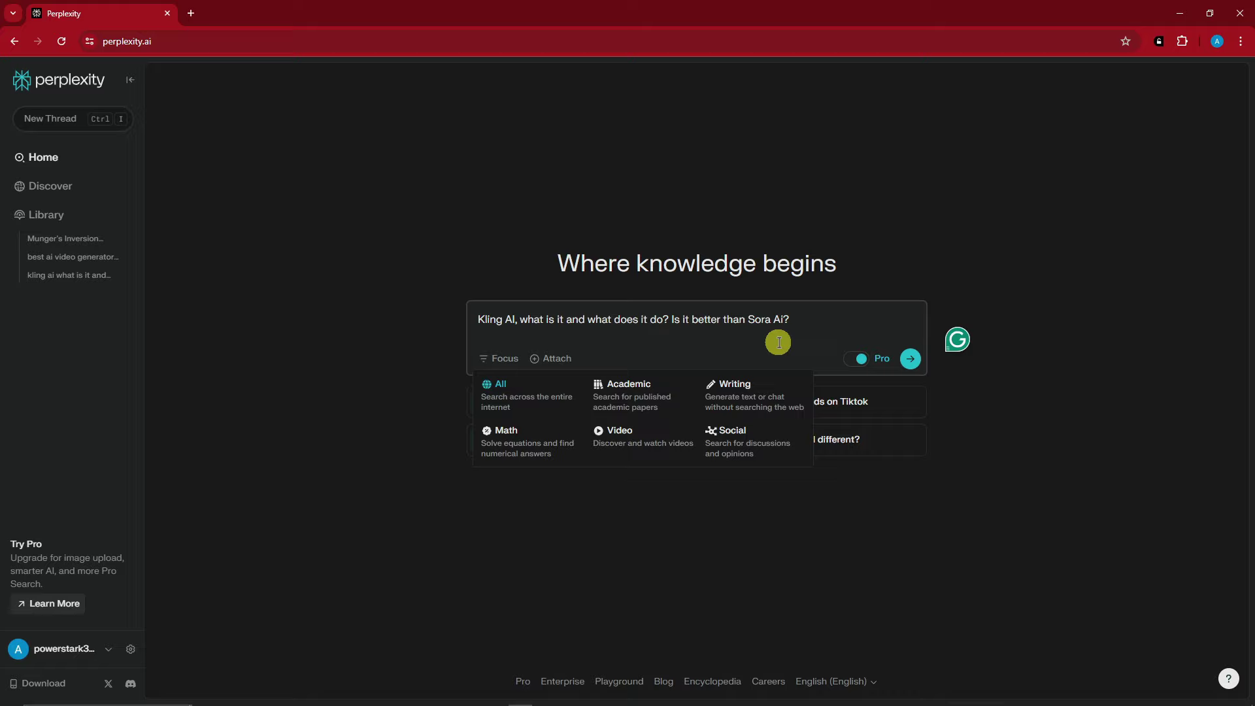
pyautogui.click(913, 359)
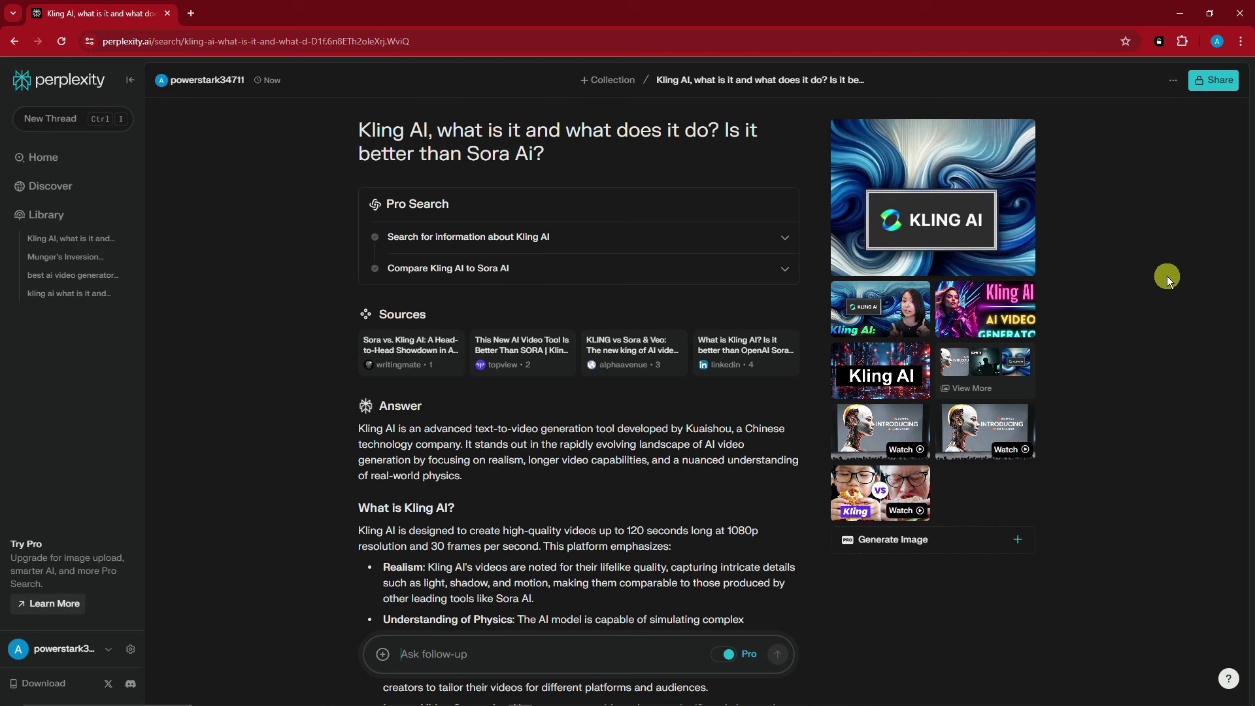
# Read through the Kling AI answer, highlighting the 'Comparison with Sora AI' passage
pyautogui.scroll(-3, 1167, 276)
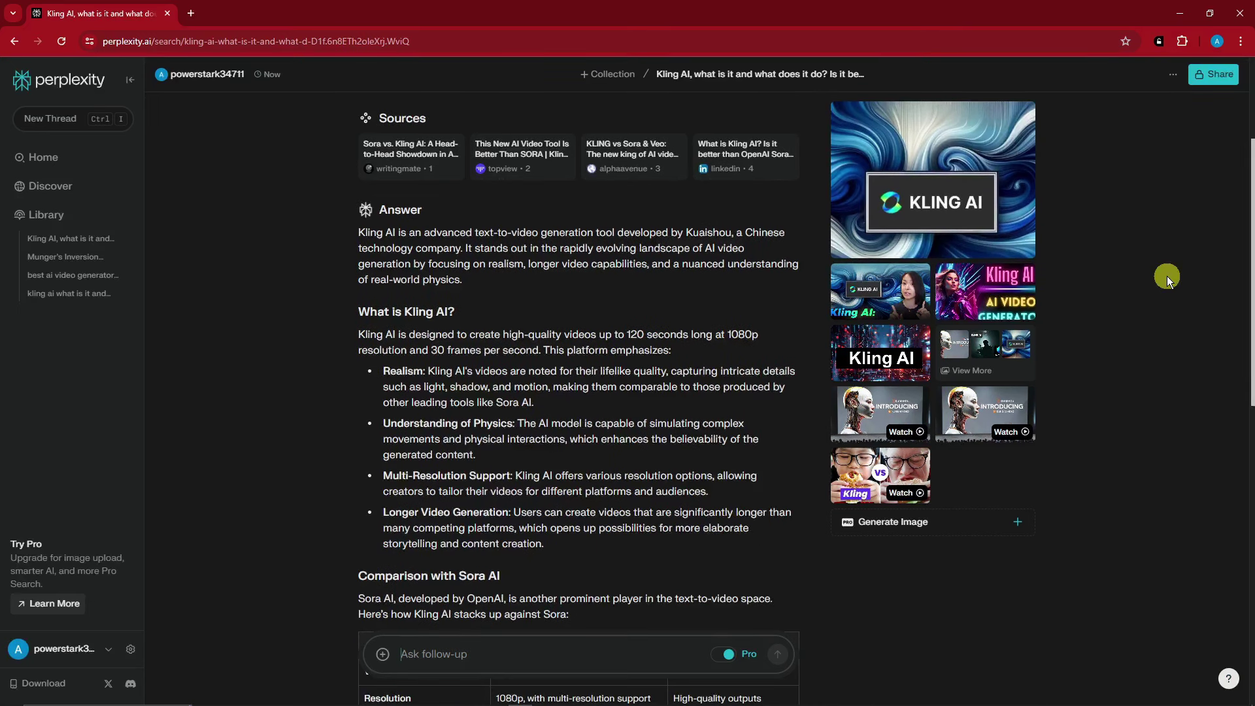
pyautogui.scroll(4, 1168, 276)
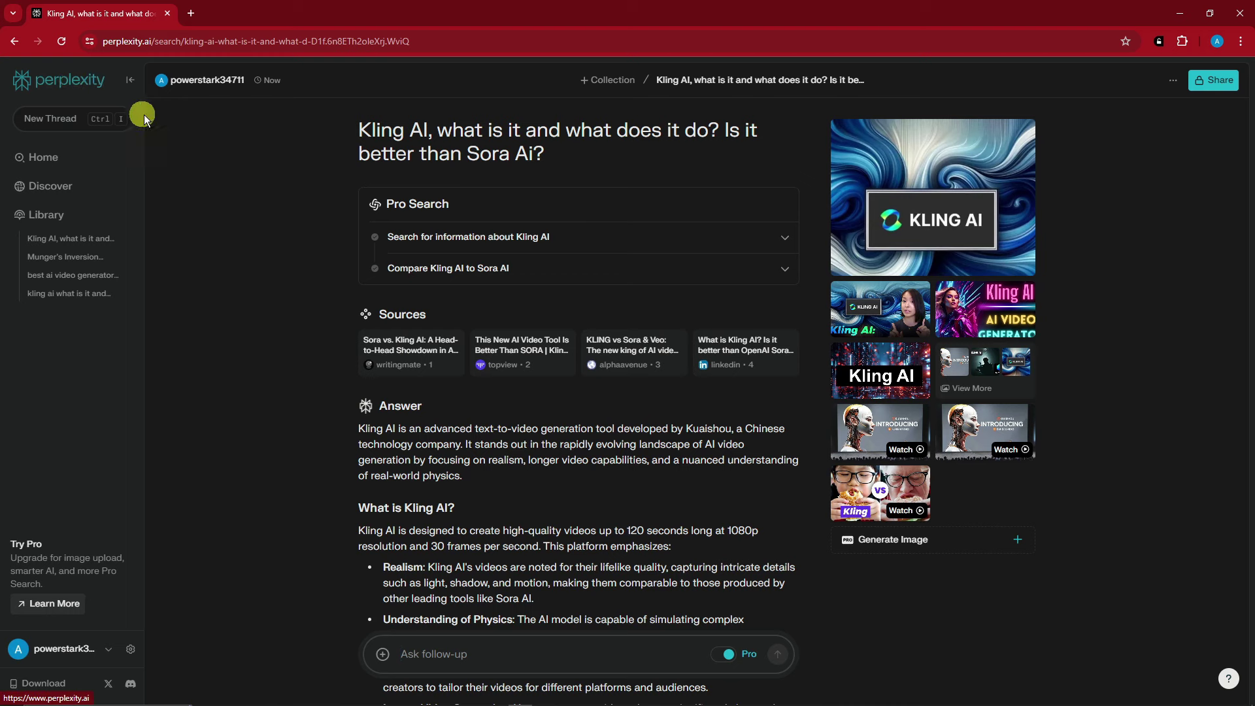
pyautogui.scroll(-5, 334, 253)
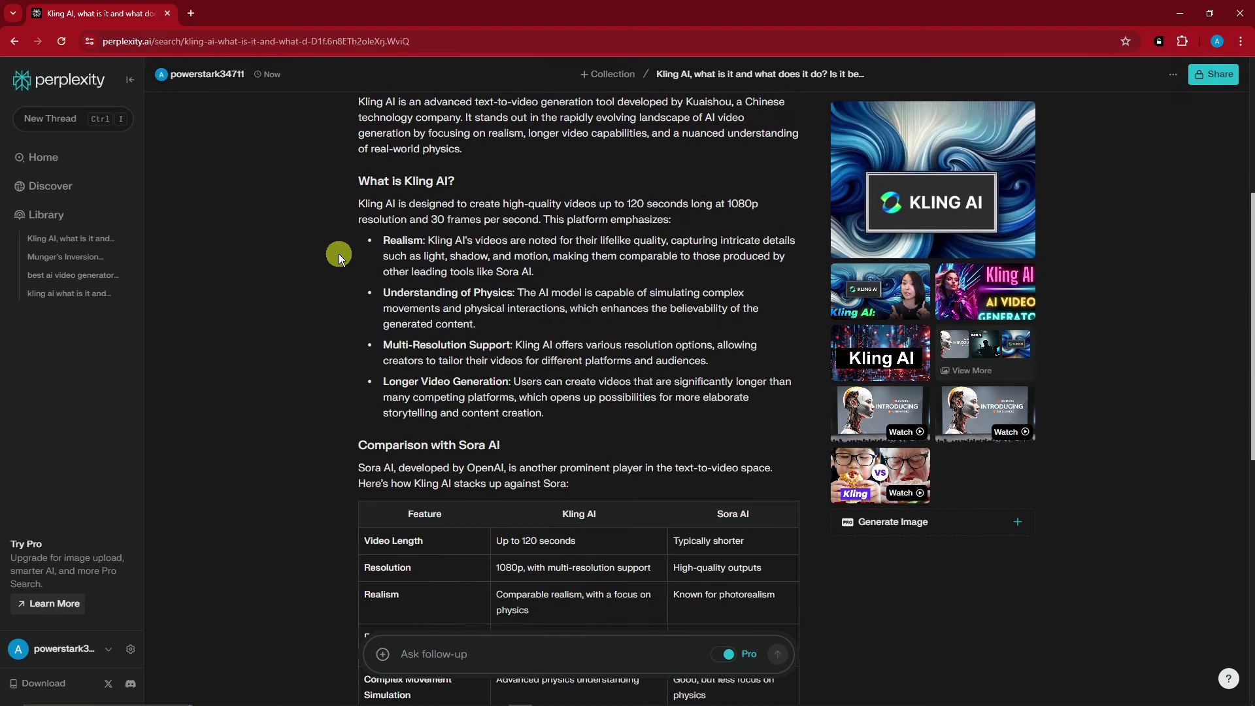
pyautogui.scroll(5, 339, 253)
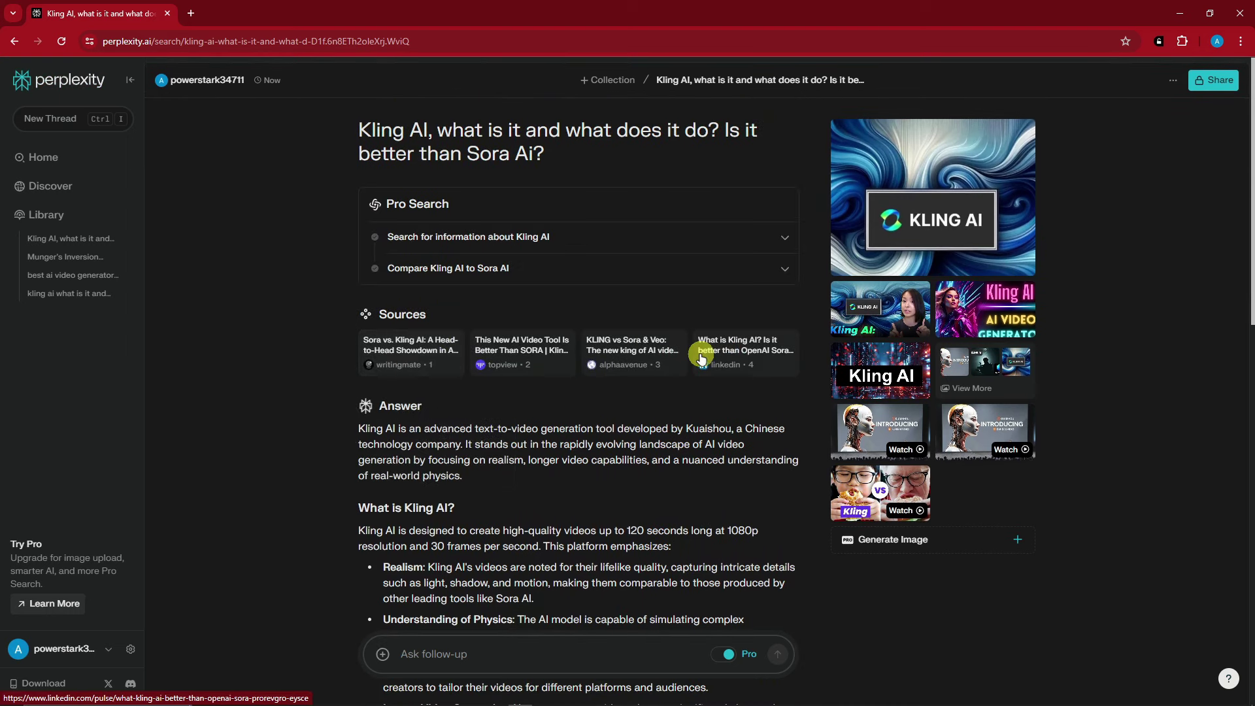
pyautogui.scroll(-3, 435, 448)
pyautogui.moveTo(359, 311); pyautogui.dragTo(553, 424)
pyautogui.scroll(-5, 419, 287)
pyautogui.moveTo(360, 247); pyautogui.dragTo(491, 280)
pyautogui.click(469, 347)
# Continue reading down to the conclusion and the five related questions
pyautogui.scroll(-1, 462, 346)
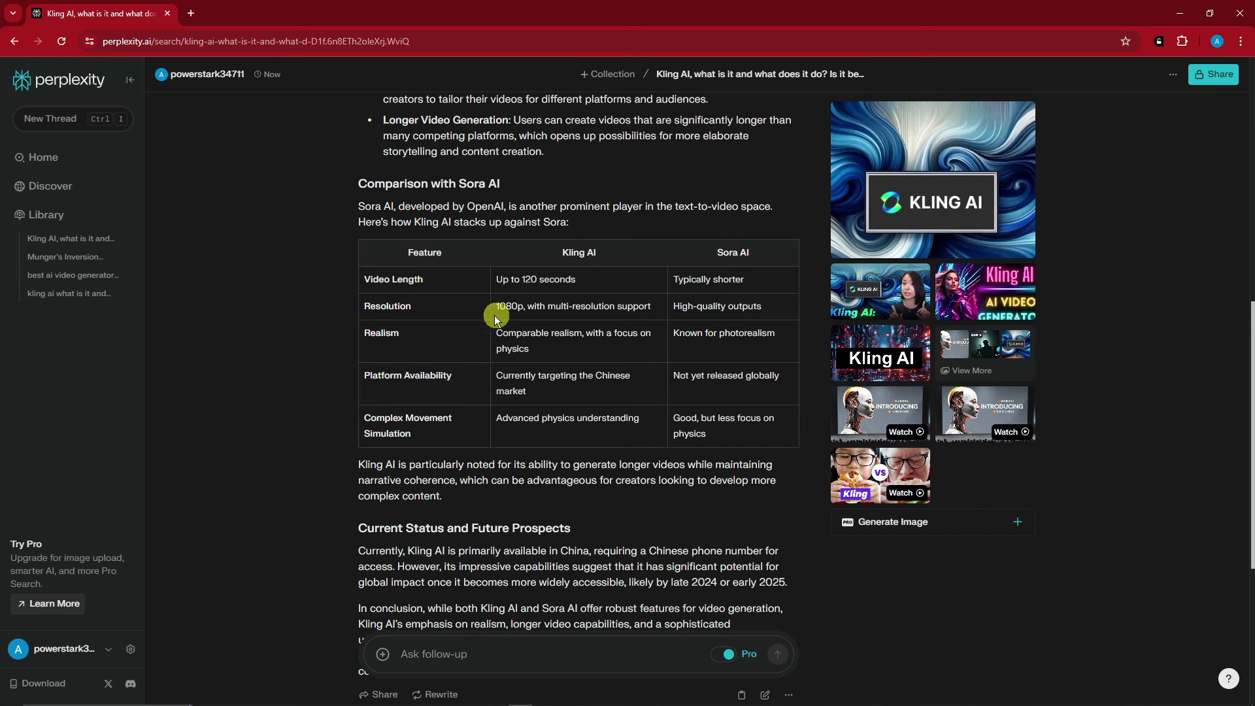
pyautogui.scroll(-2, 442, 323)
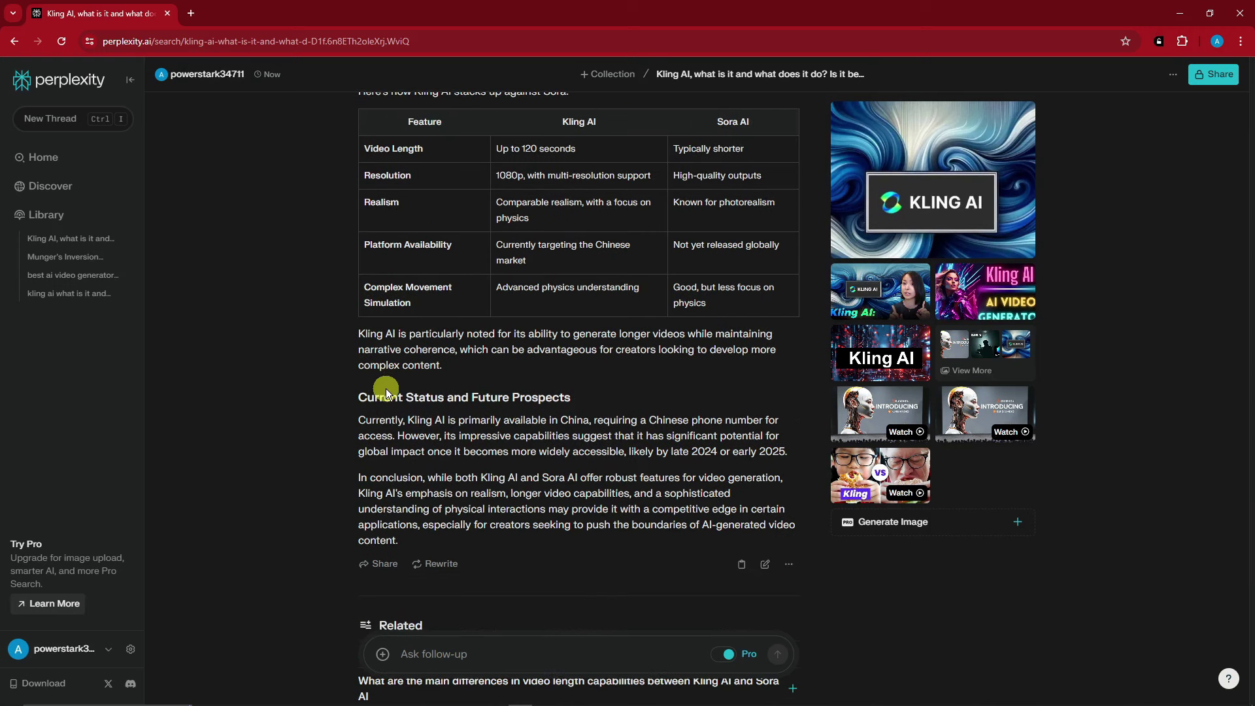
pyautogui.scroll(-1, 368, 392)
pyautogui.moveTo(359, 332); pyautogui.dragTo(569, 329)
pyautogui.click(572, 338)
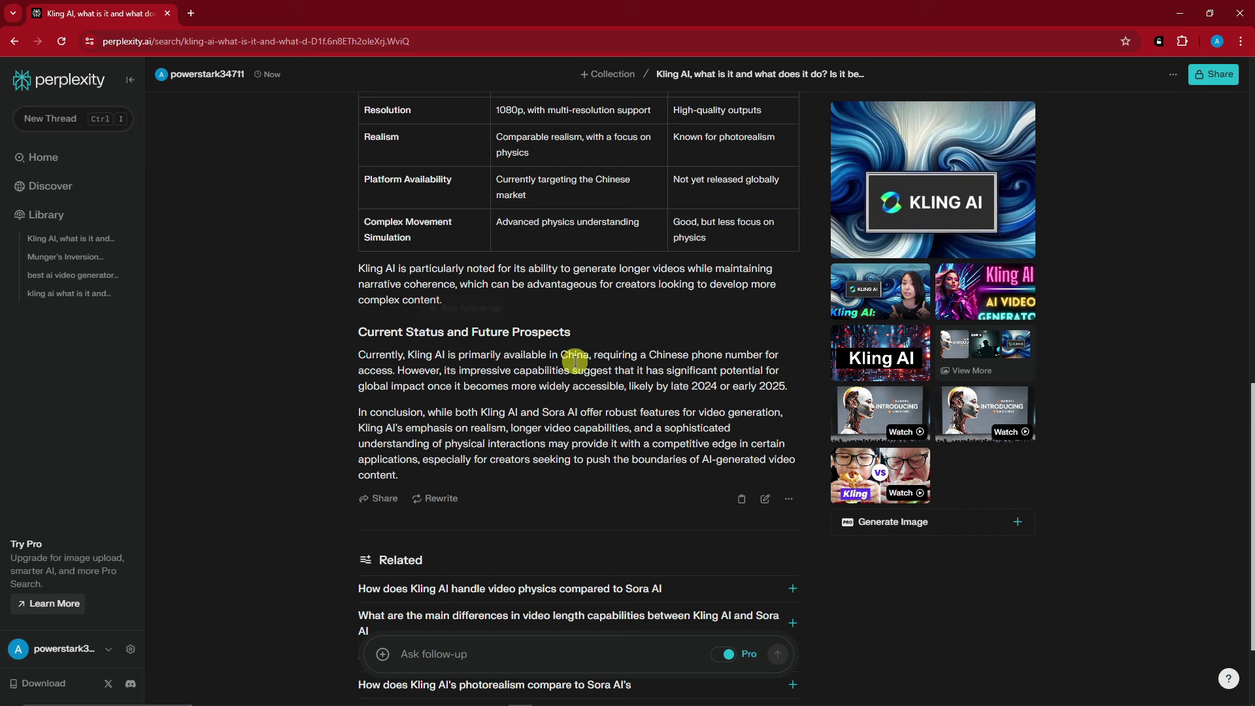
pyautogui.scroll(-2, 584, 368)
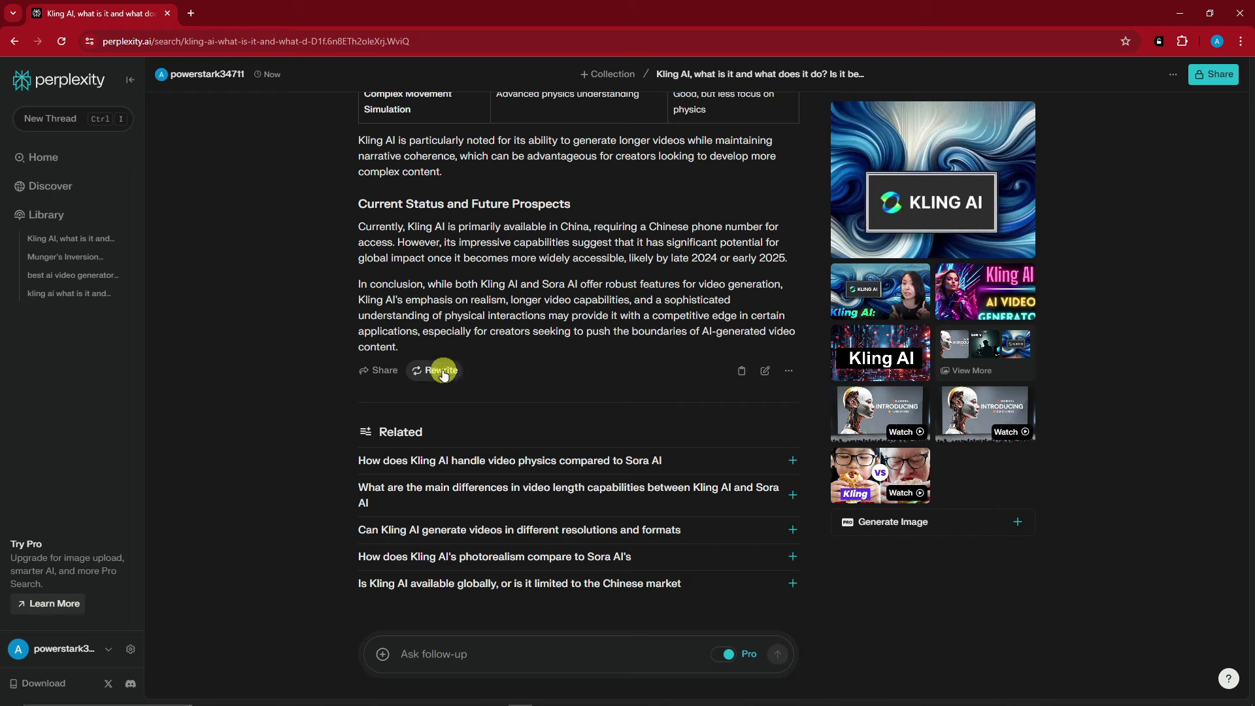
pyautogui.click(379, 370)
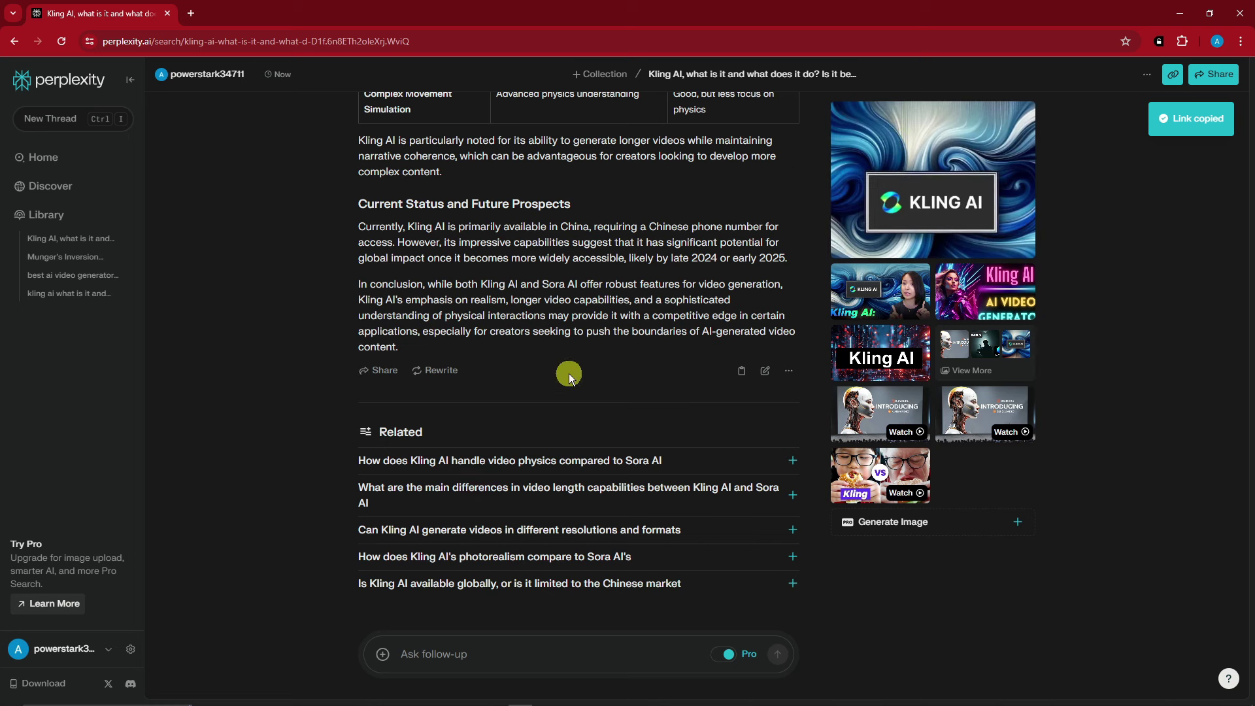
pyautogui.click(789, 373)
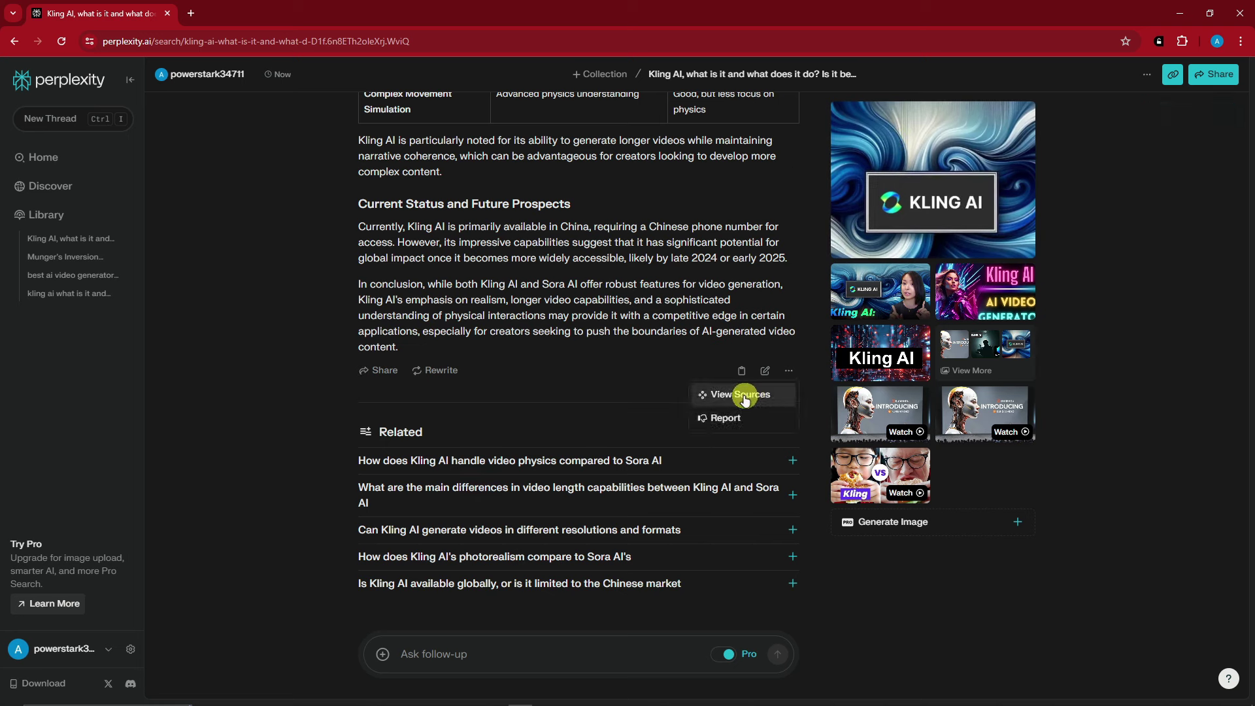
pyautogui.click(303, 358)
pyautogui.scroll(8, 454, 344)
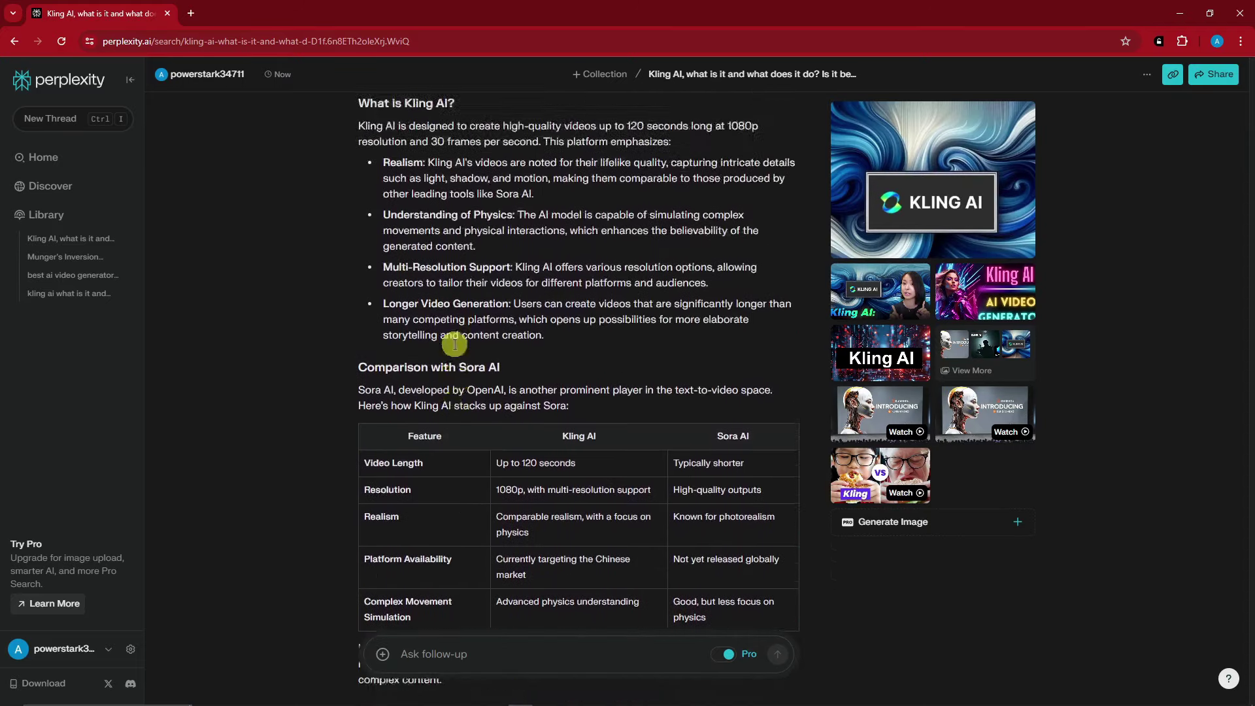
pyautogui.scroll(6, 435, 342)
pyautogui.scroll(-5, 735, 415)
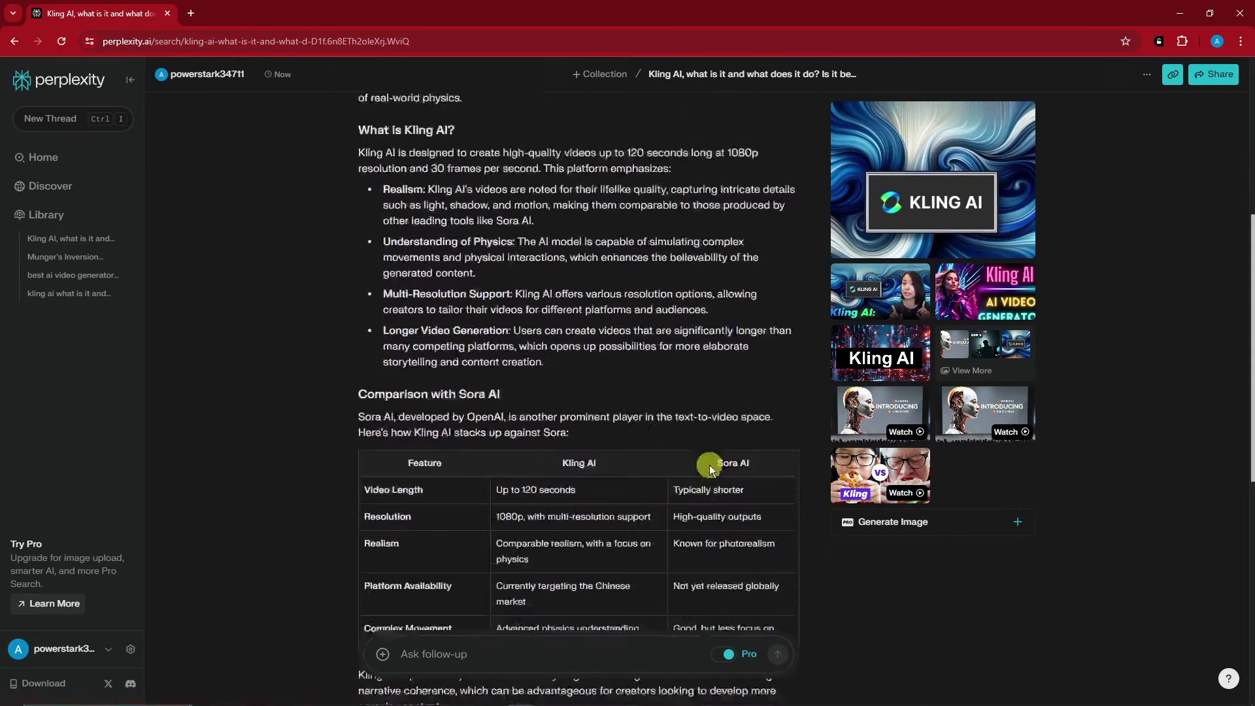
pyautogui.scroll(-7, 712, 463)
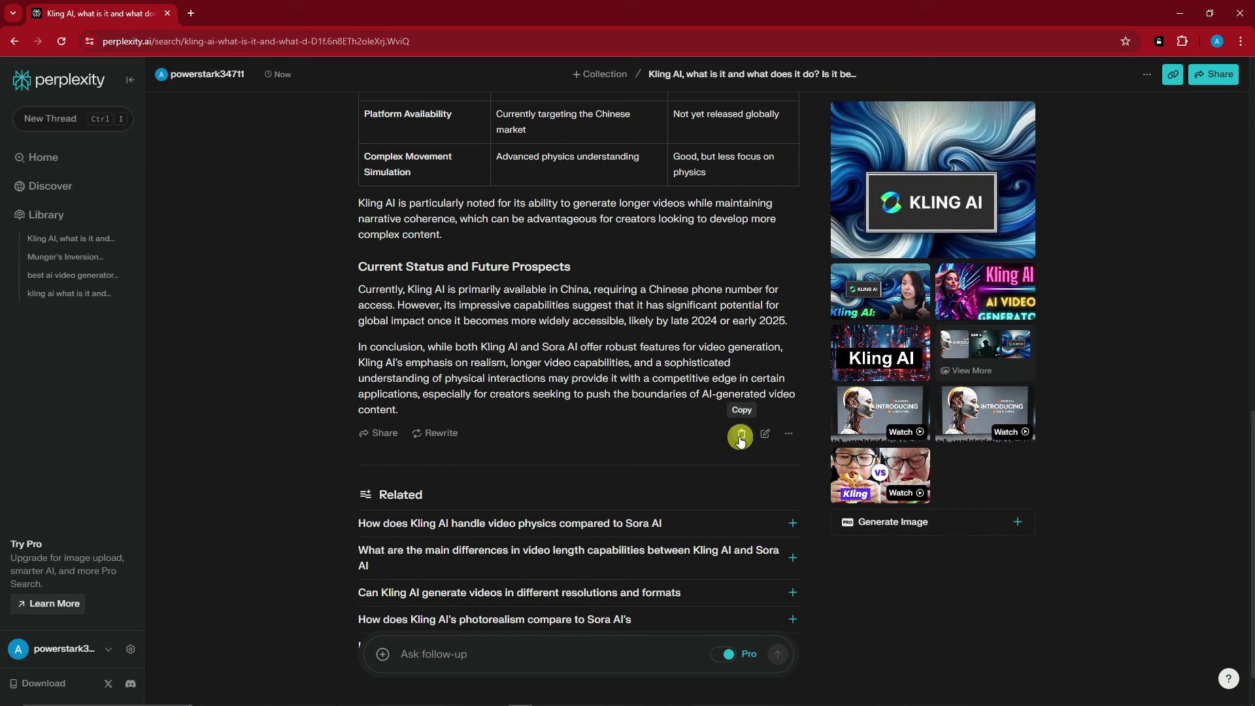
pyautogui.click(741, 437)
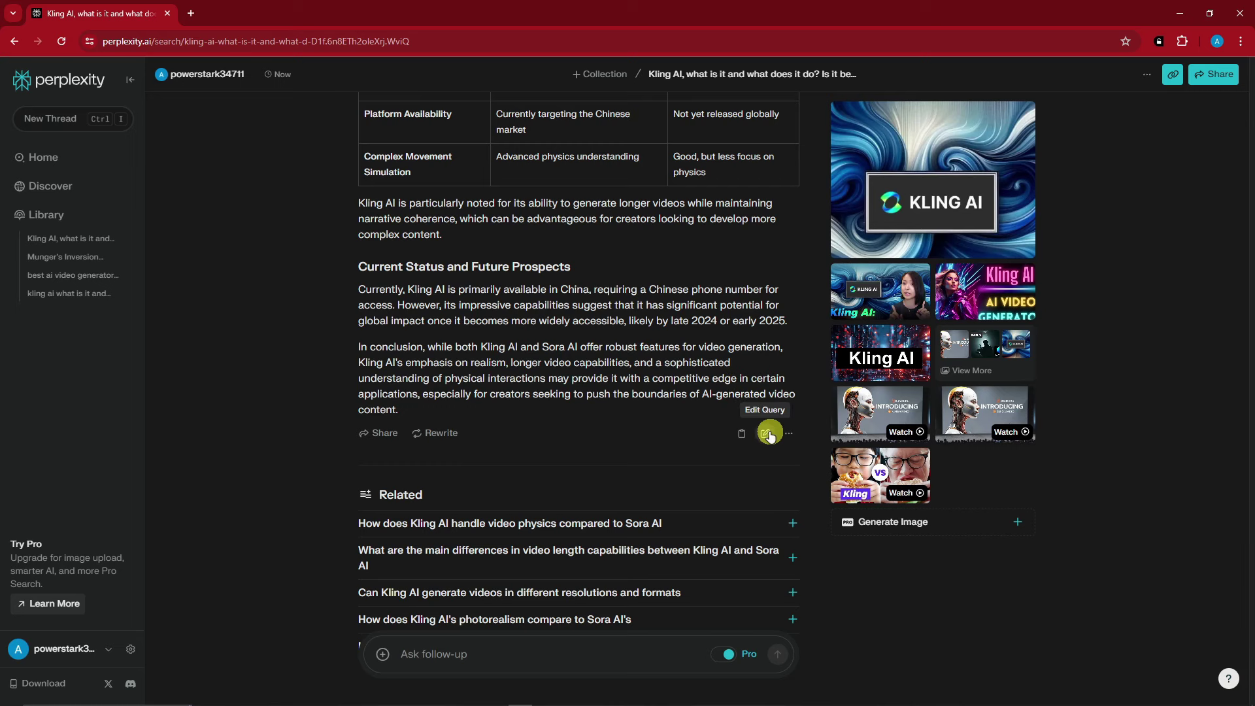
pyautogui.scroll(-1, 595, 415)
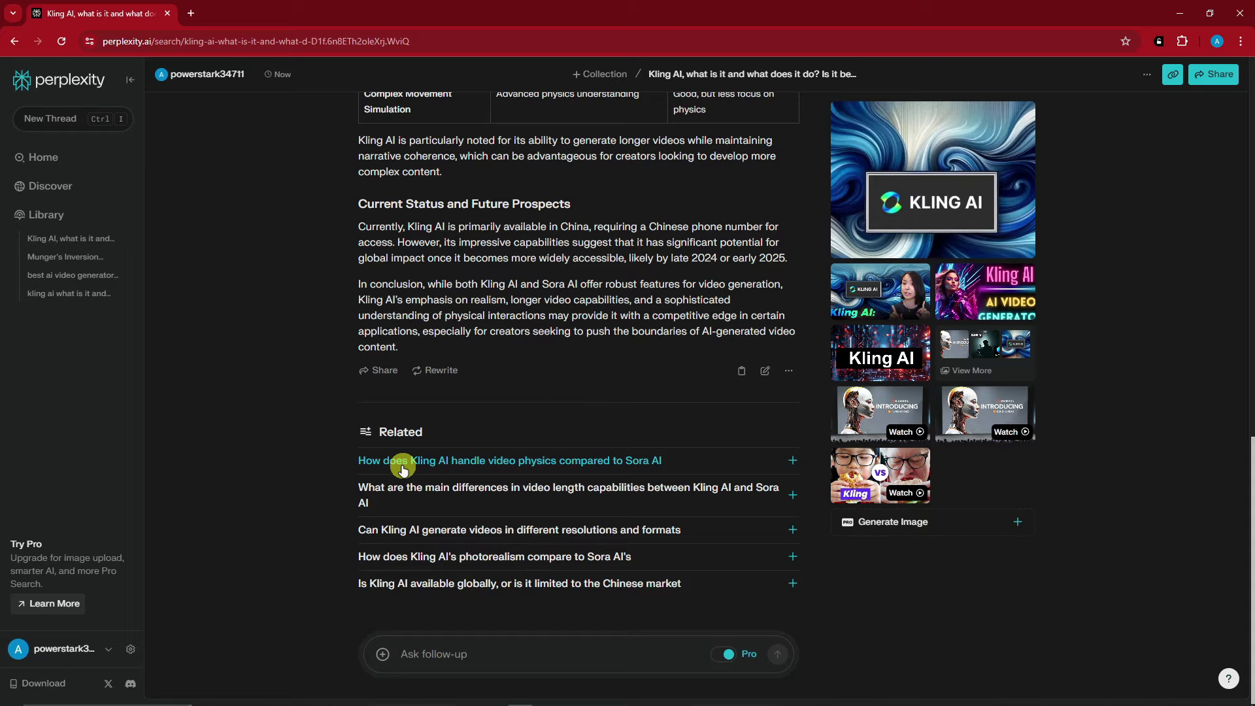
pyautogui.scroll(6, 673, 513)
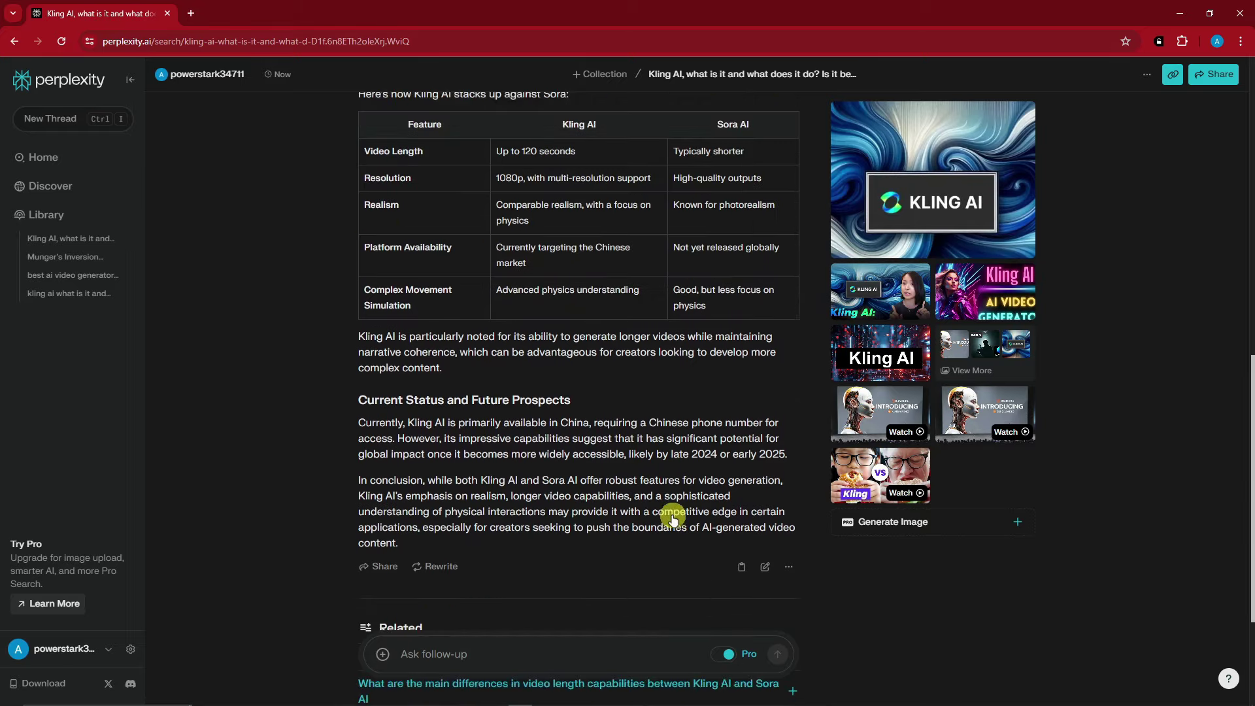
pyautogui.scroll(8, 582, 300)
pyautogui.scroll(-12, 595, 426)
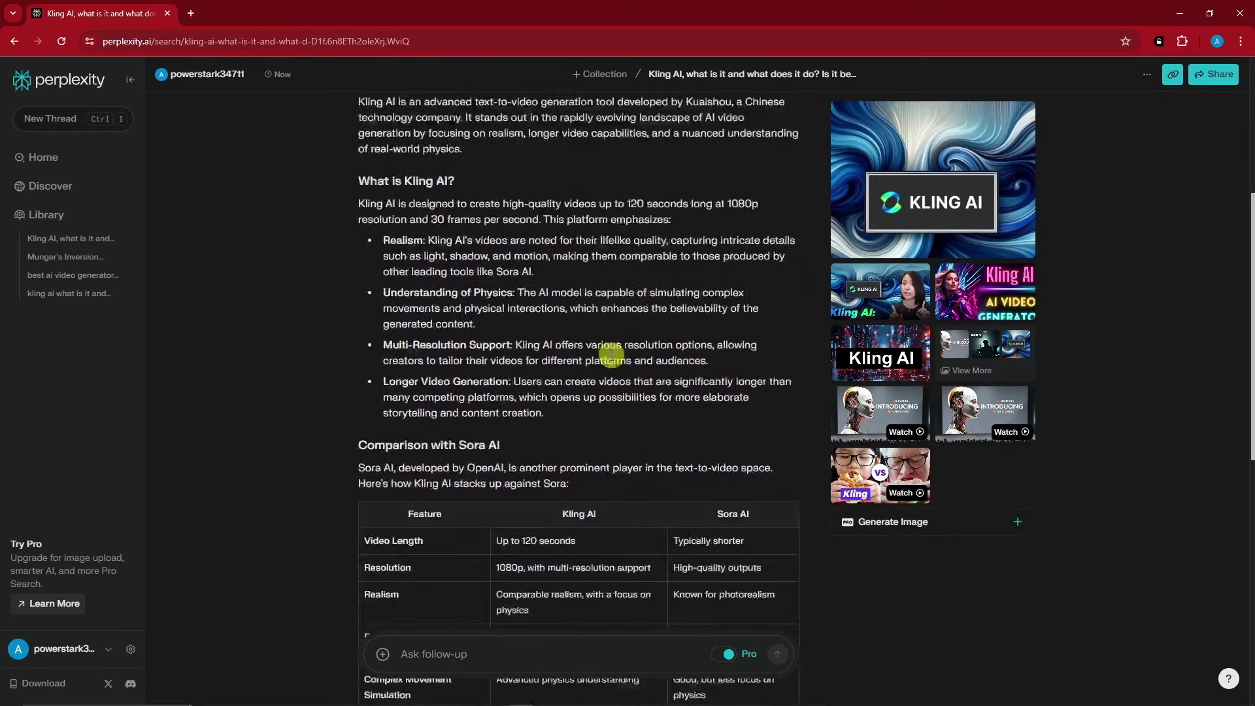
pyautogui.scroll(2, 589, 367)
pyautogui.scroll(-6, 572, 381)
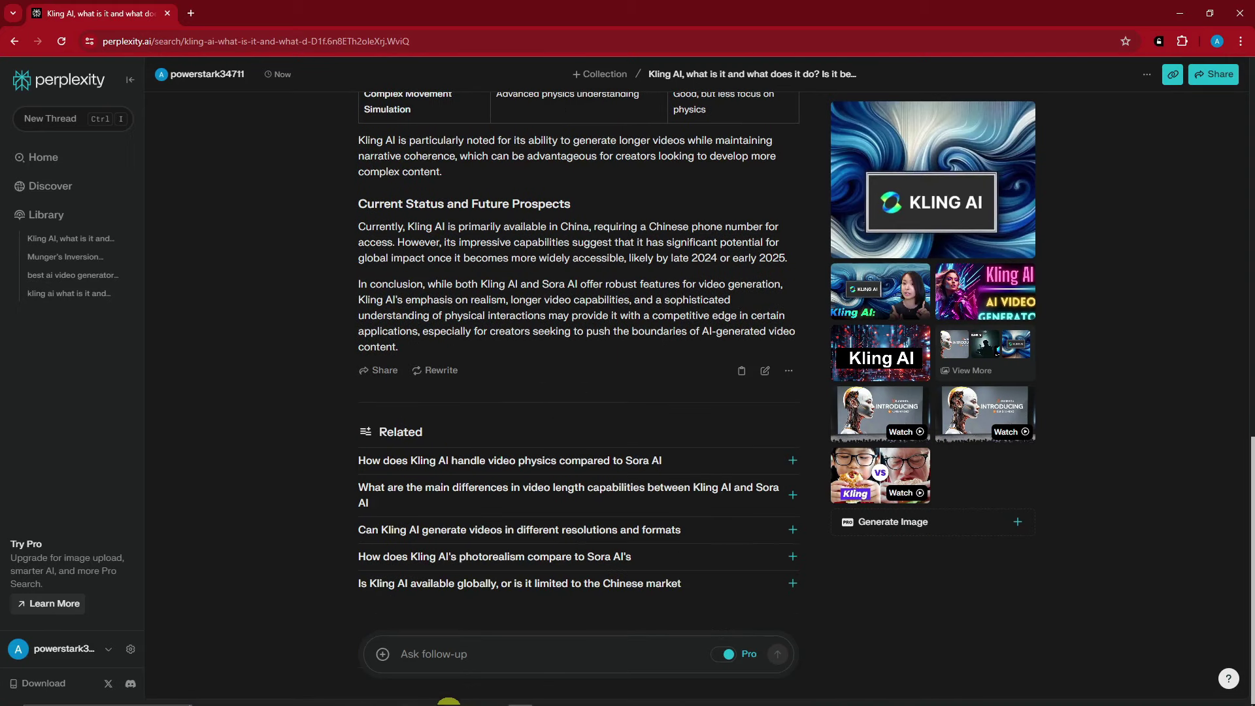
# Paste 'is it a safe tool to use?' from line 3 of the notes into Ask follow-up
pyautogui.click(497, 698)
pyautogui.click(961, 185)
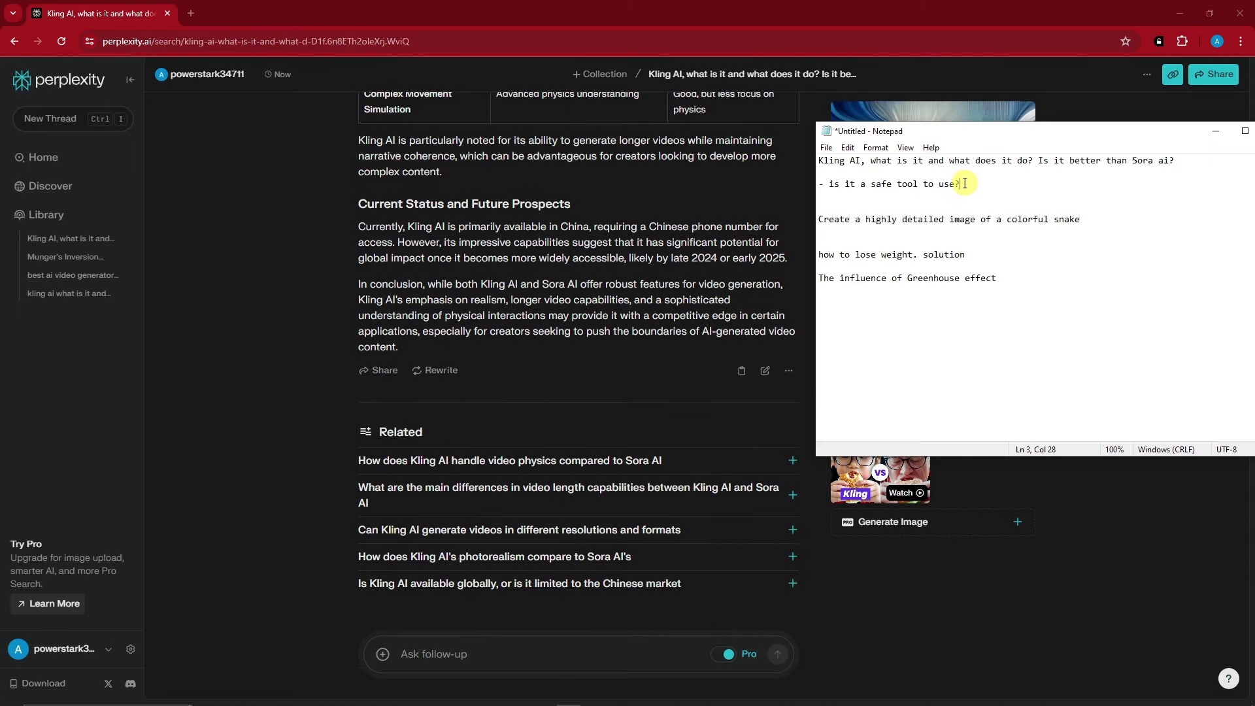
pyautogui.click(849, 199)
pyautogui.keyDown('shift'); pyautogui.click(828, 190); pyautogui.keyUp('shift')
pyautogui.click(262, 557)
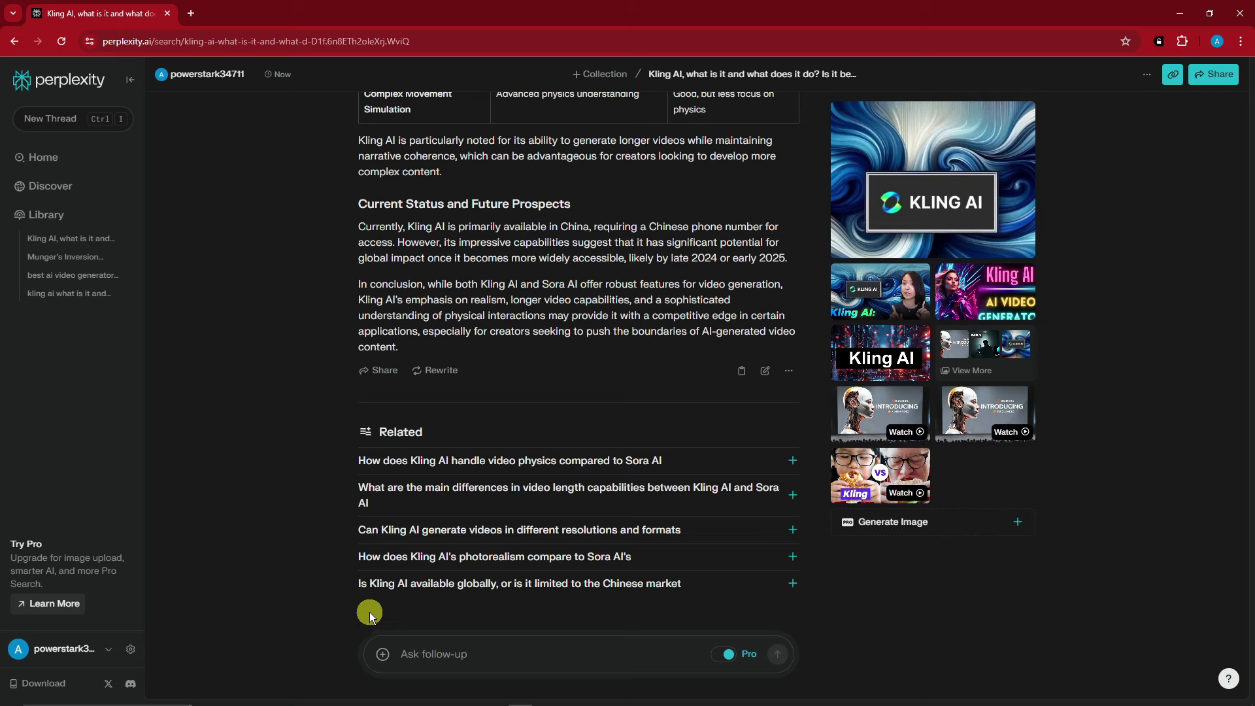
pyautogui.click(458, 651)
pyautogui.hotkey('ctrl', 'v')
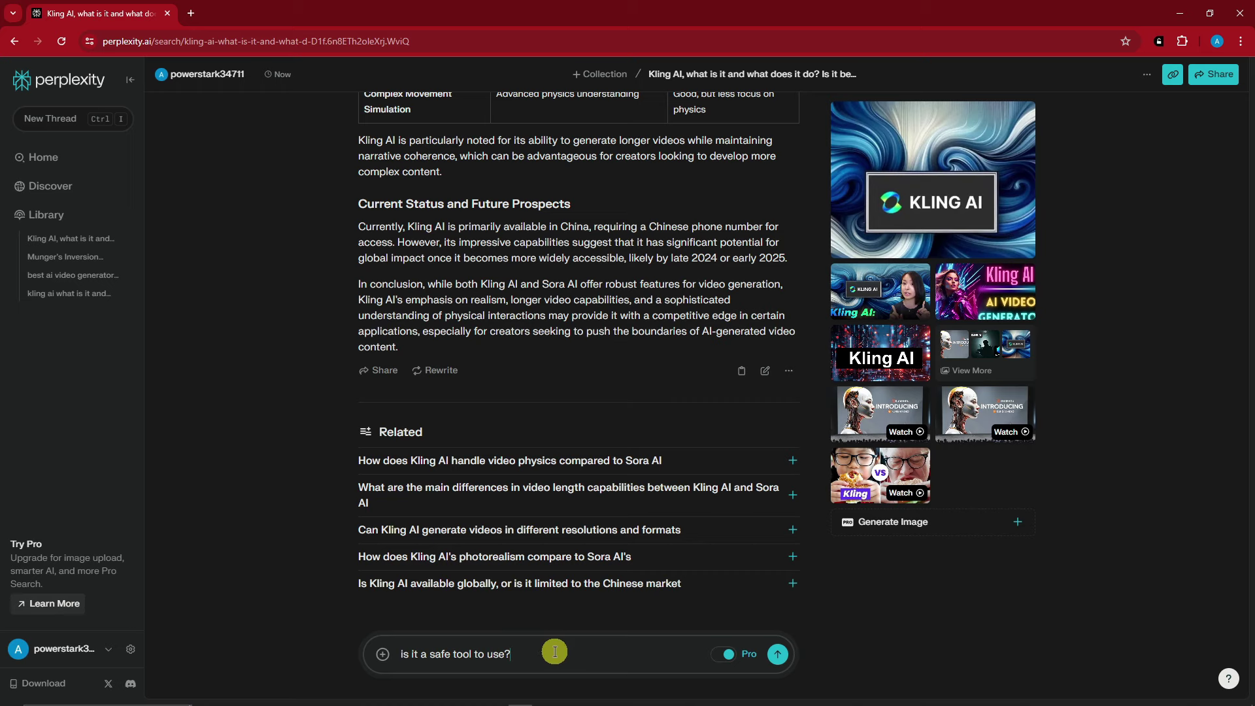
# Submit the safety follow-up and read the answer's Kling AI risks, benefits and conclusion
pyautogui.press('Return')
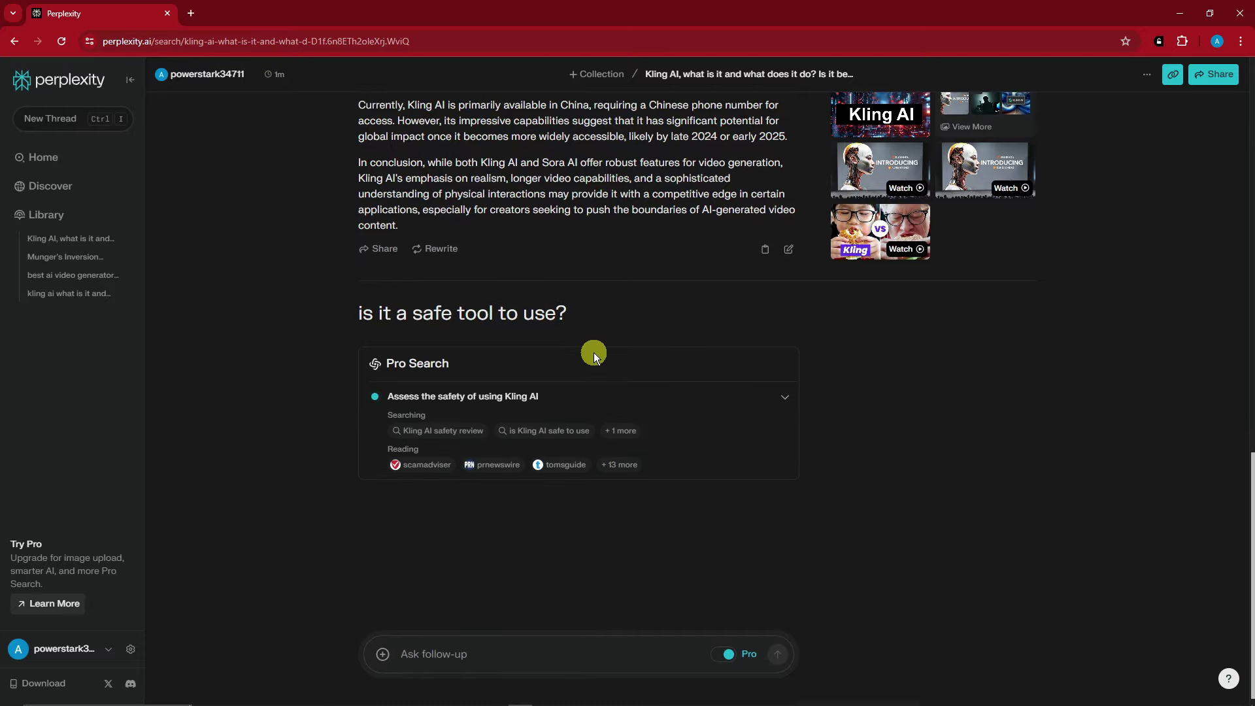
pyautogui.scroll(15, 597, 352)
pyautogui.scroll(-15, 442, 233)
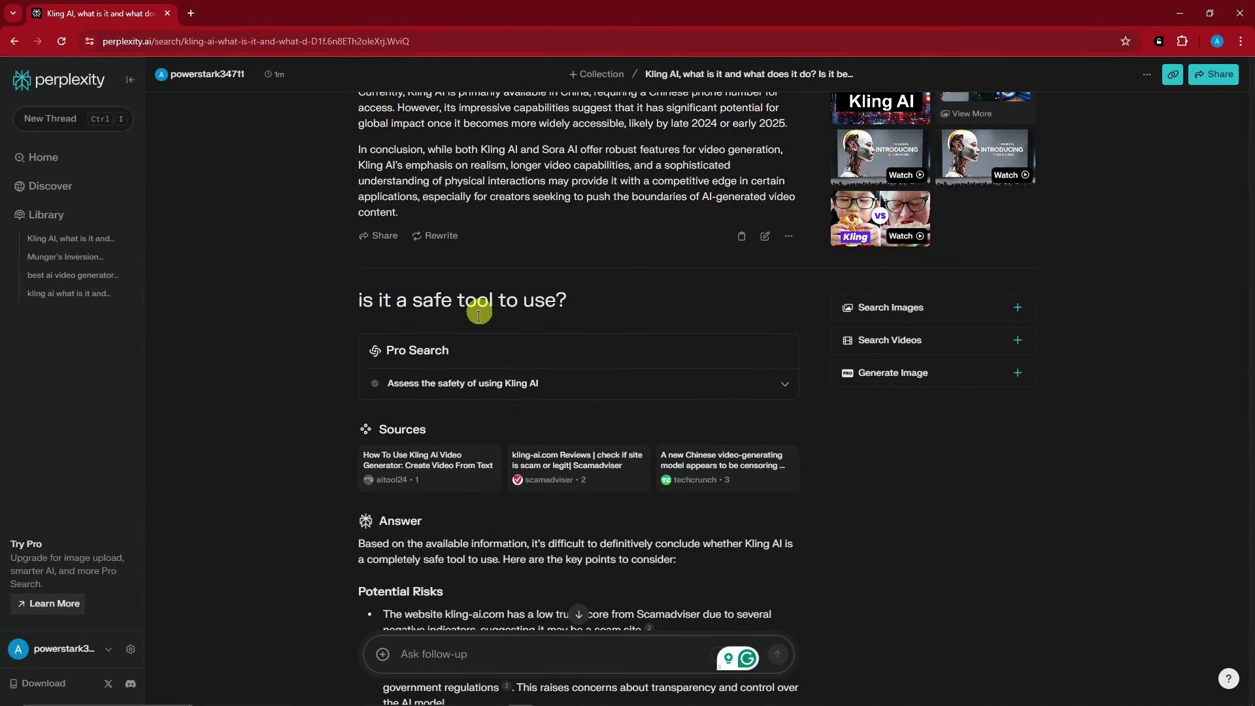
pyautogui.scroll(-3, 473, 328)
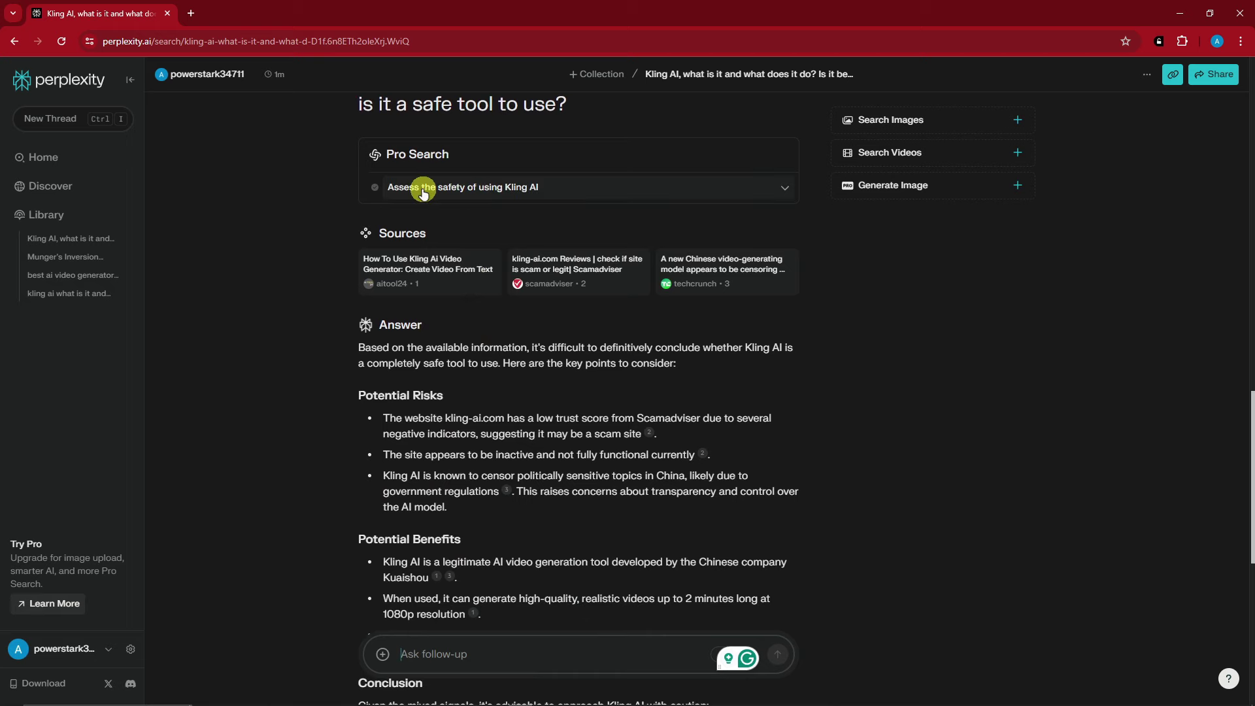
pyautogui.scroll(-4, 423, 191)
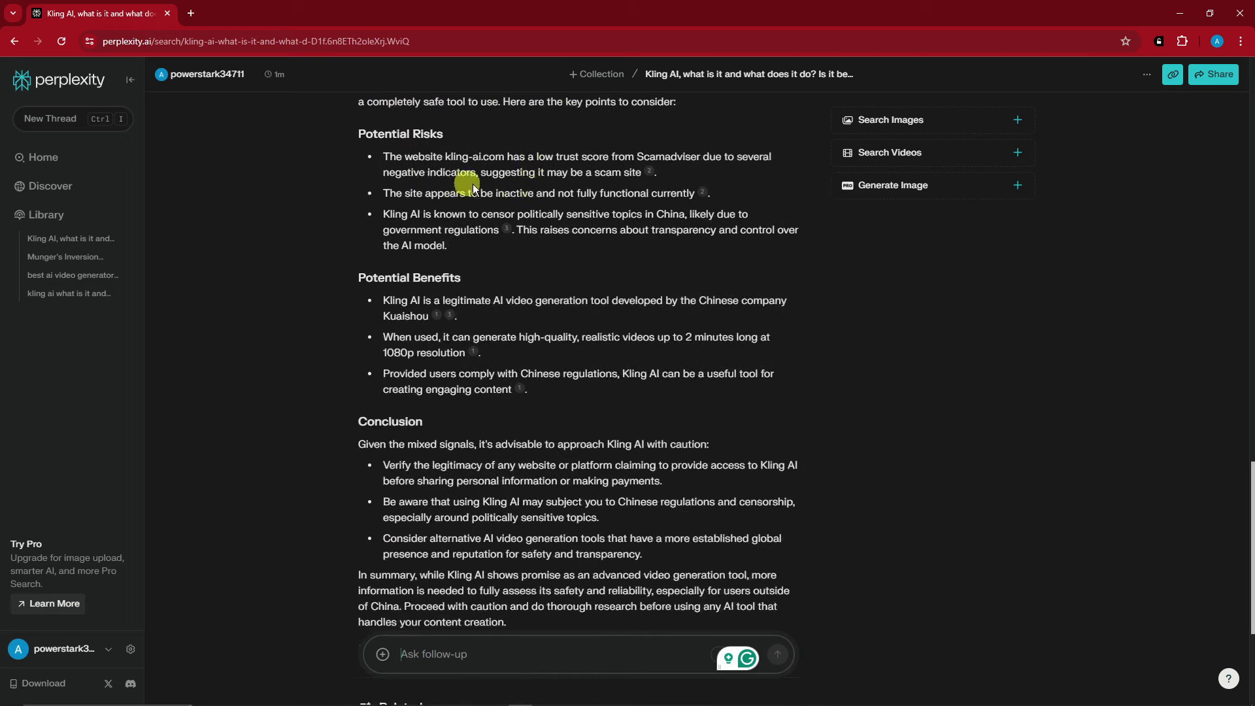
pyautogui.scroll(1, 414, 174)
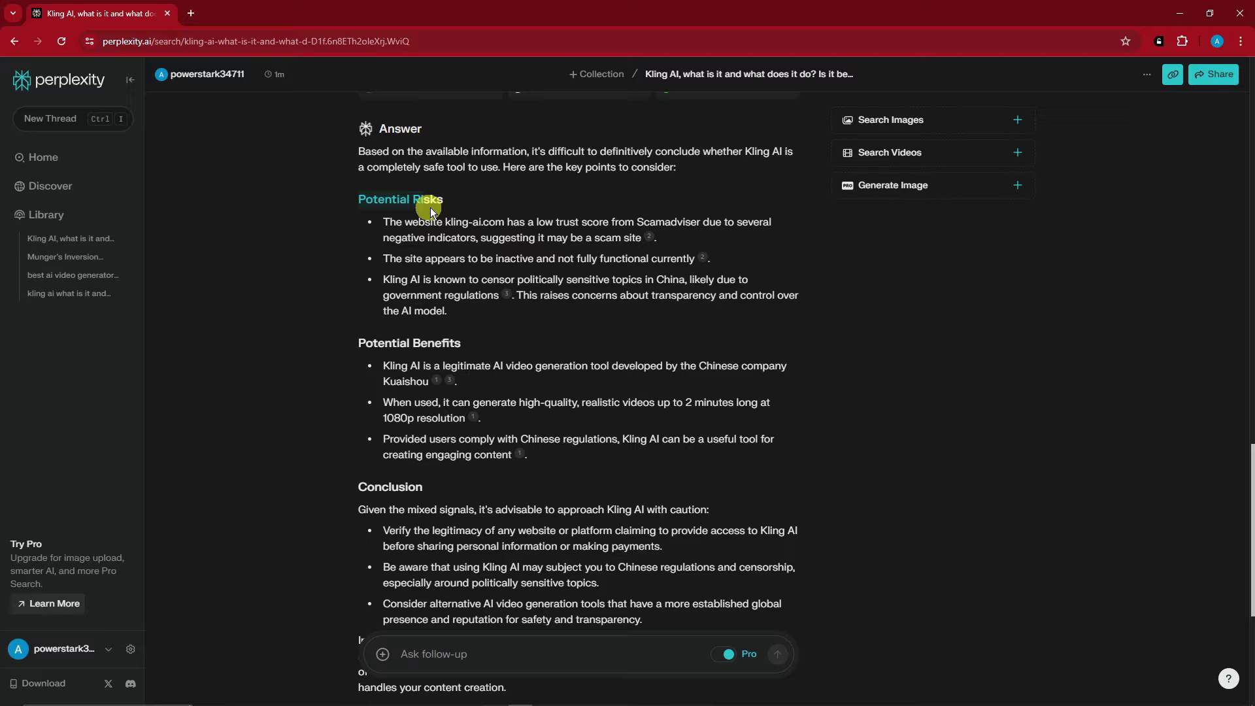
pyautogui.moveTo(355, 202); pyautogui.dragTo(484, 297)
pyautogui.scroll(-5, 484, 298)
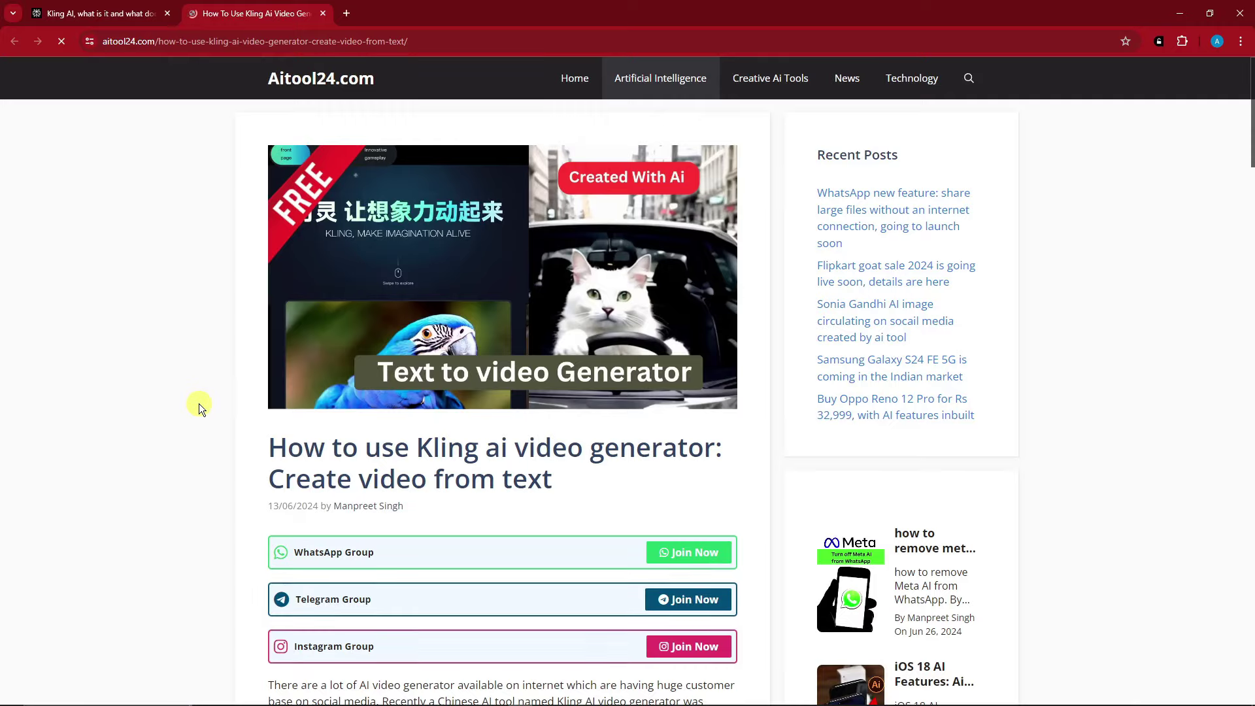
# Read through the aitool24.com article on creating video from text with Kling AI
pyautogui.scroll(-10, 199, 403)
pyautogui.scroll(5, 200, 403)
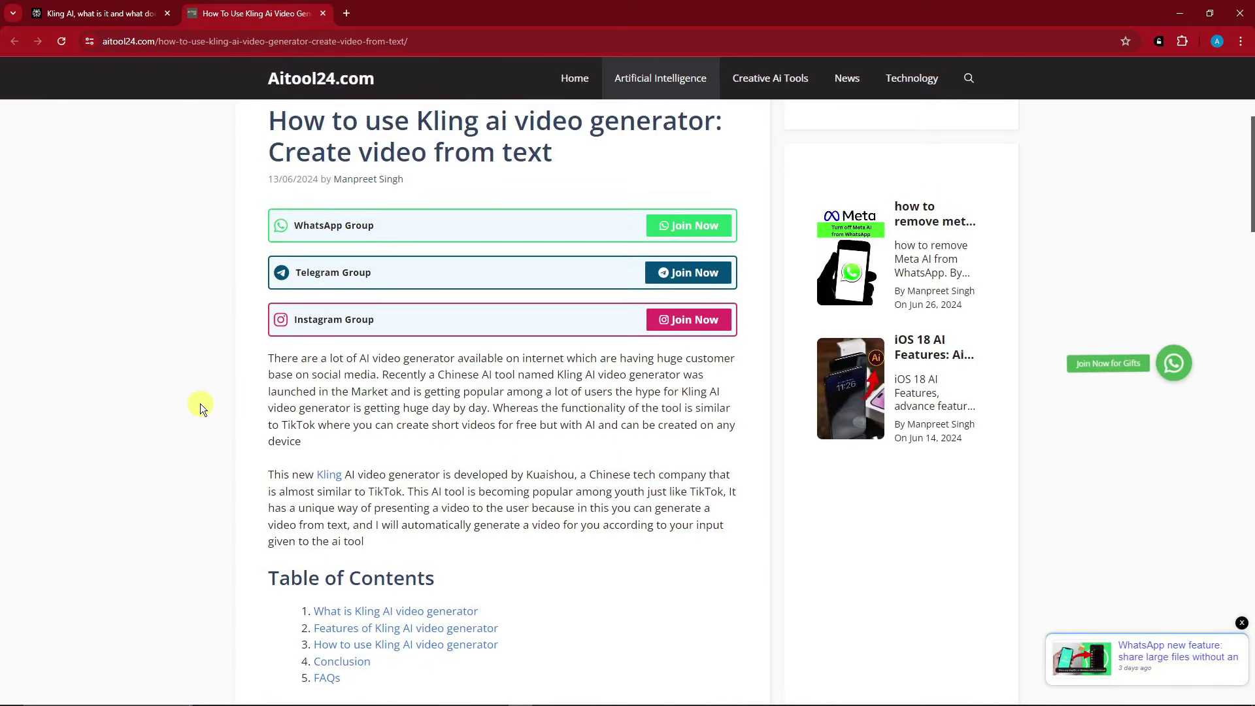
pyautogui.scroll(5, 201, 403)
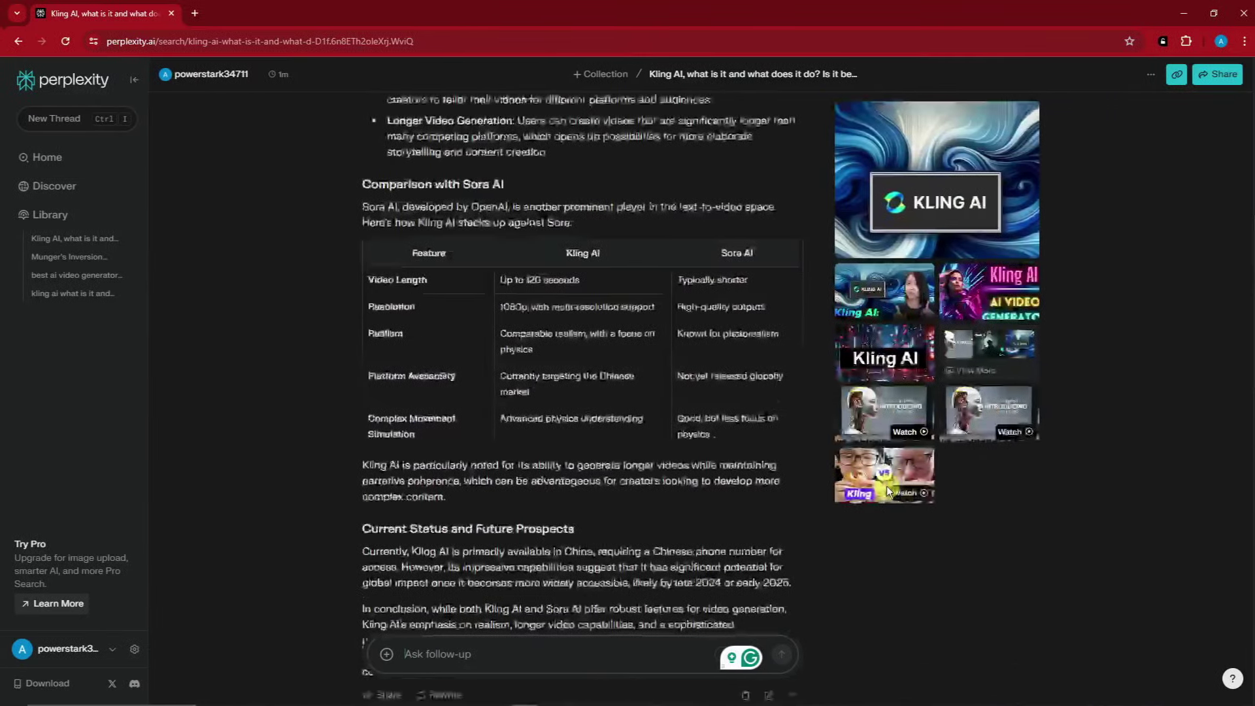
# Scroll back through the Kling AI thread and try Generate Image, bringing up the Pro offer
pyautogui.scroll(-8, 883, 490)
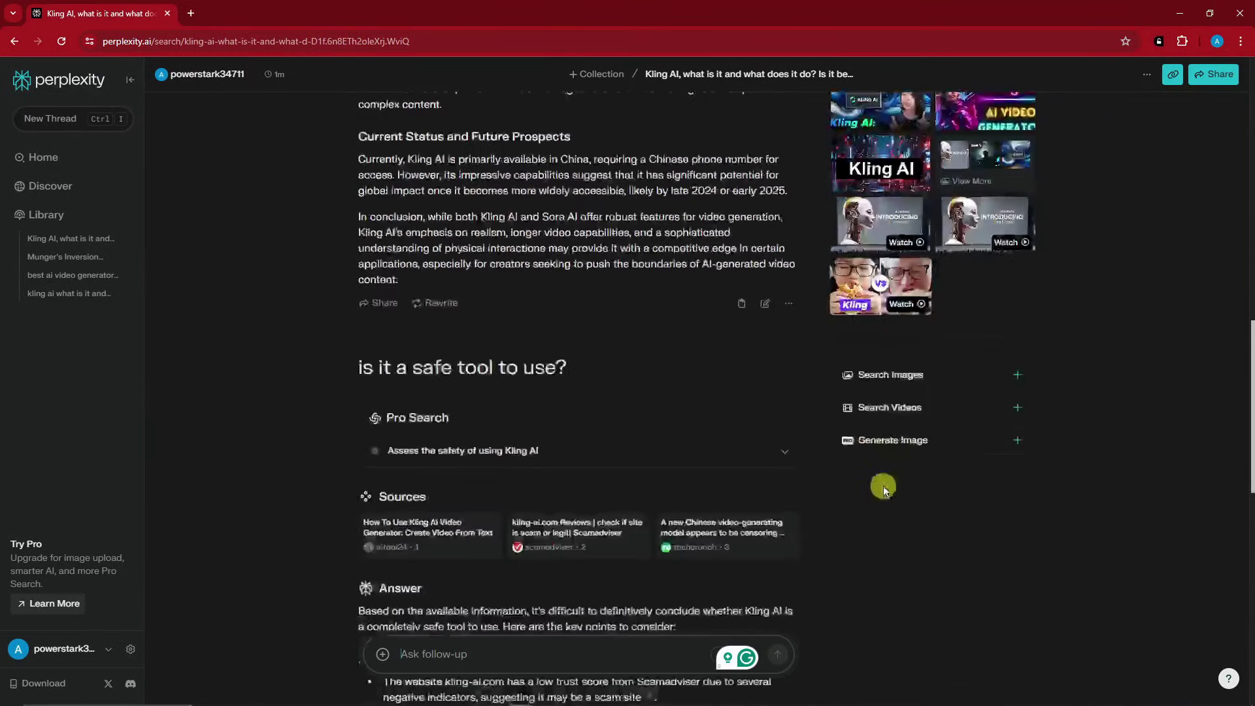
pyautogui.scroll(8, 883, 490)
pyautogui.scroll(10, 503, 412)
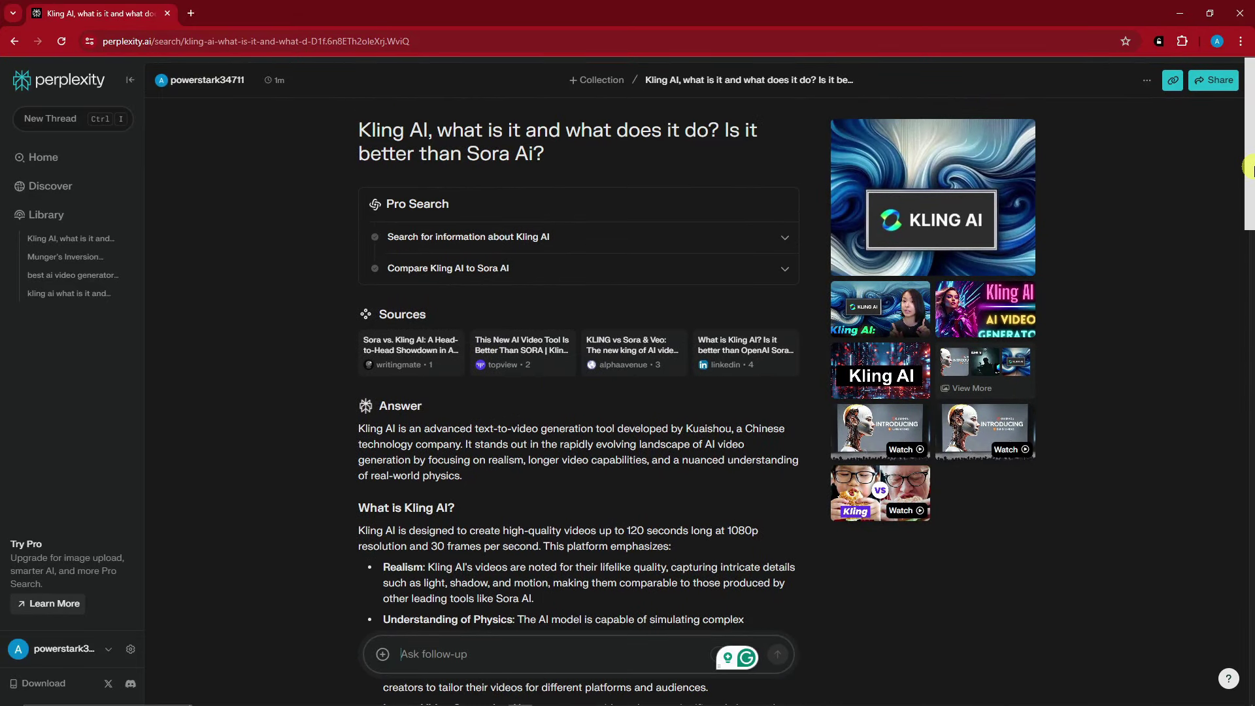
pyautogui.moveTo(1249, 168); pyautogui.dragTo(1242, 423)
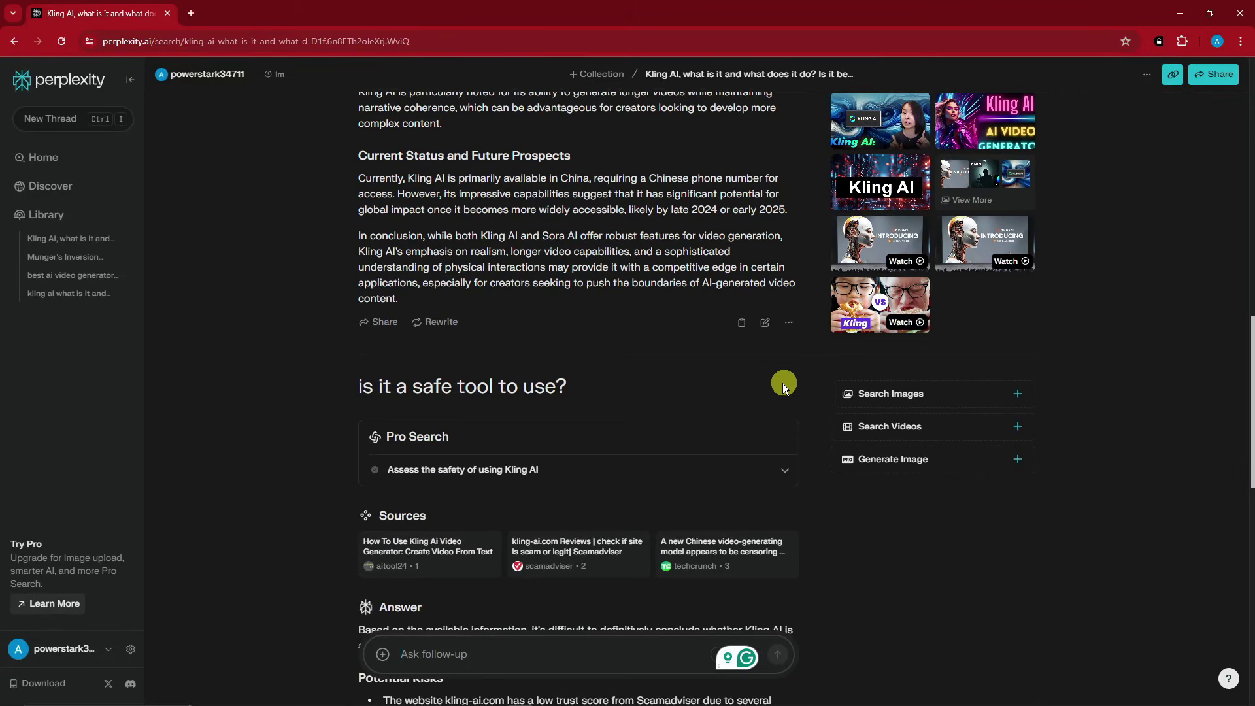
pyautogui.scroll(-4, 782, 385)
pyautogui.scroll(2, 994, 432)
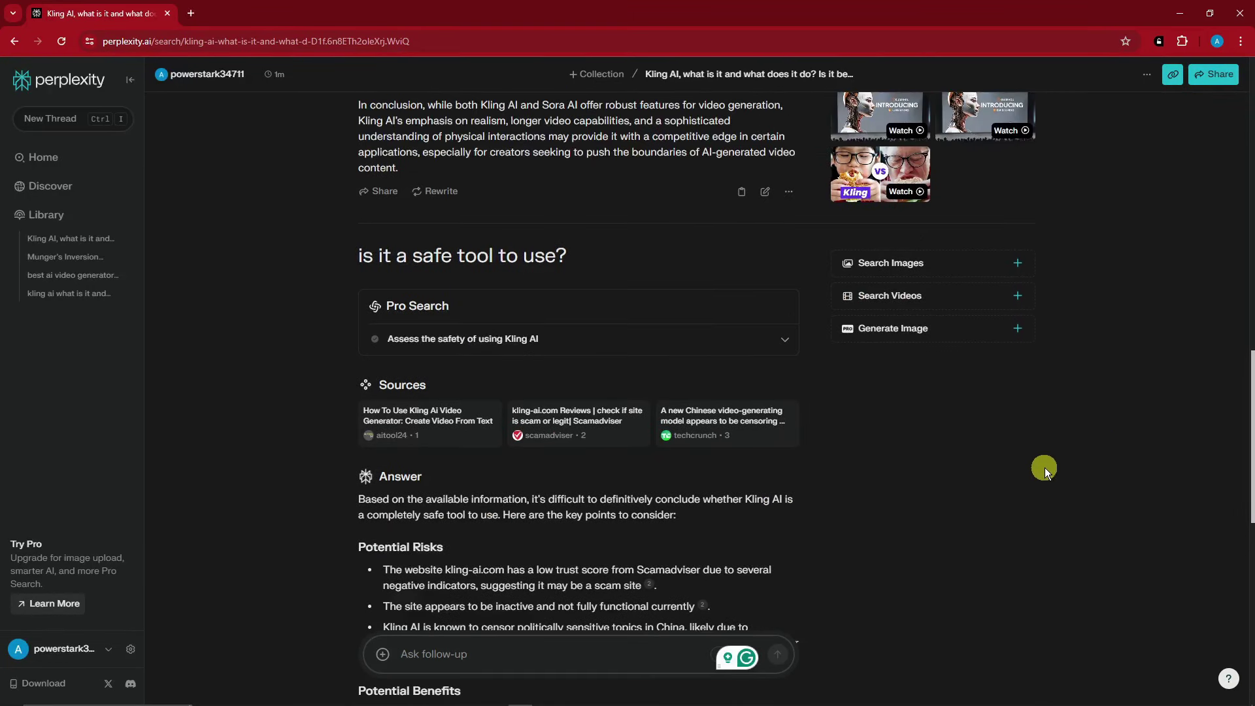
pyautogui.scroll(1, 1077, 475)
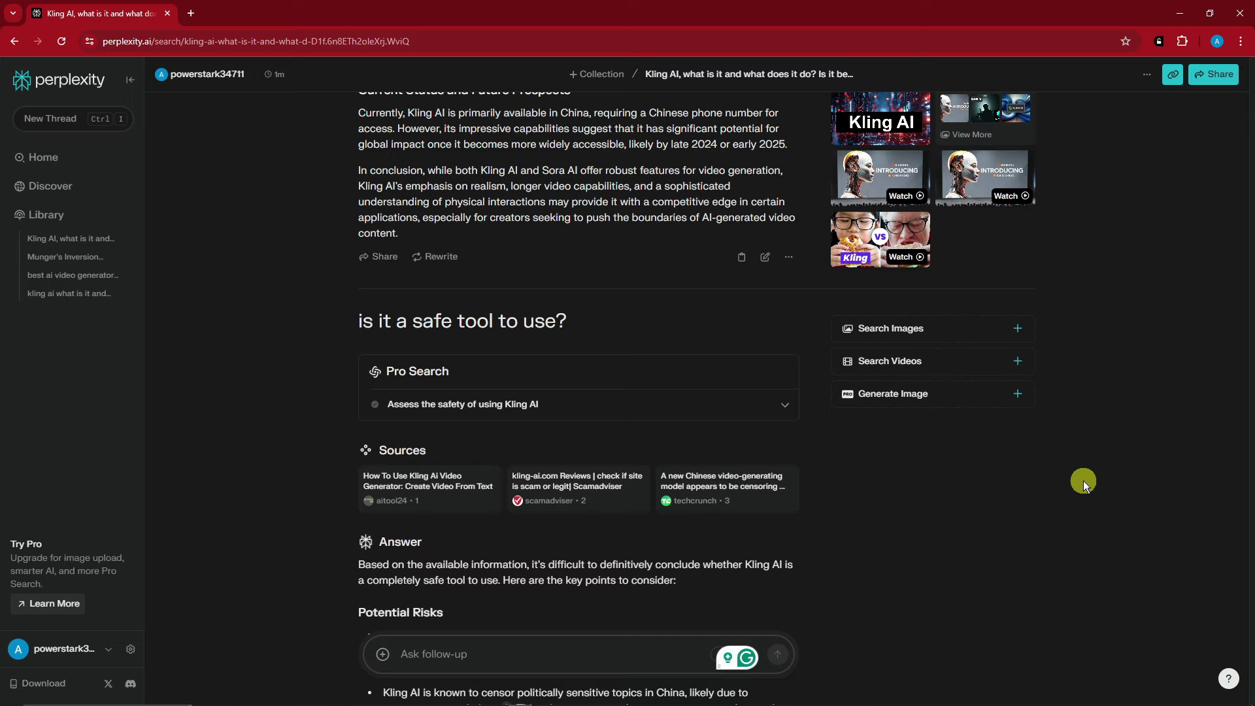
pyautogui.click(1019, 396)
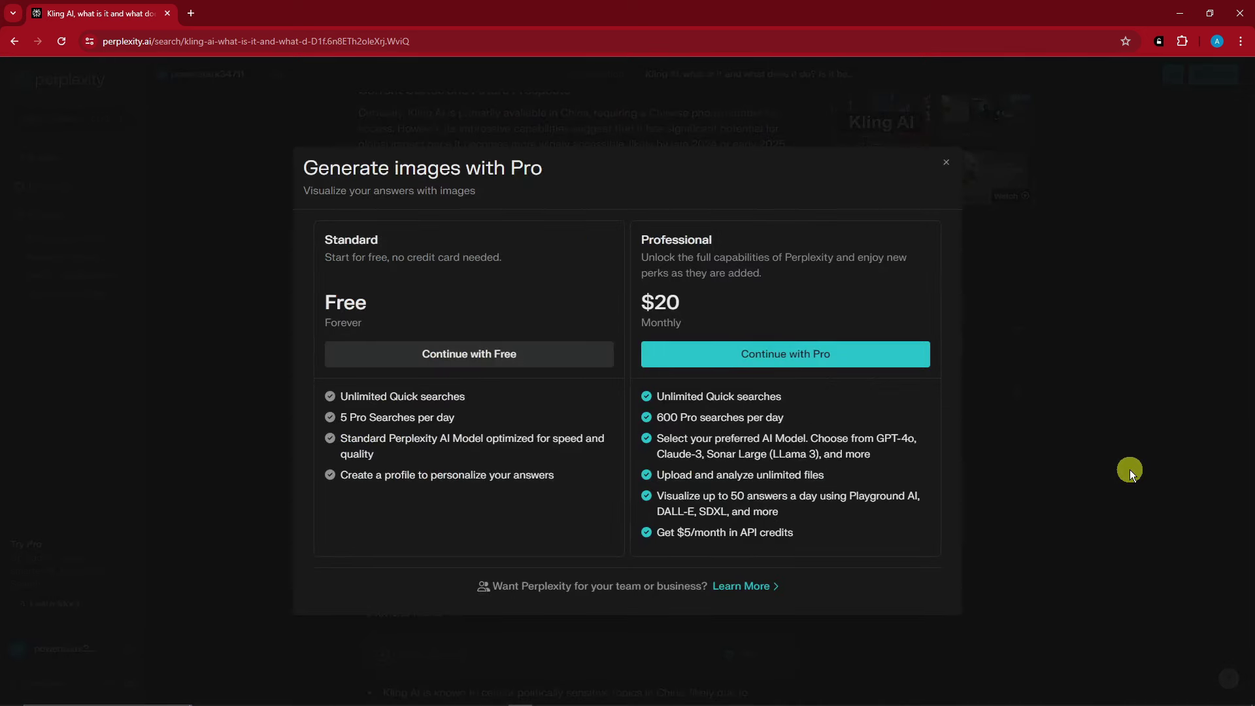
# Close the Pro upgrade offer and copy the colorful snake prompt from the notes
pyautogui.click(947, 164)
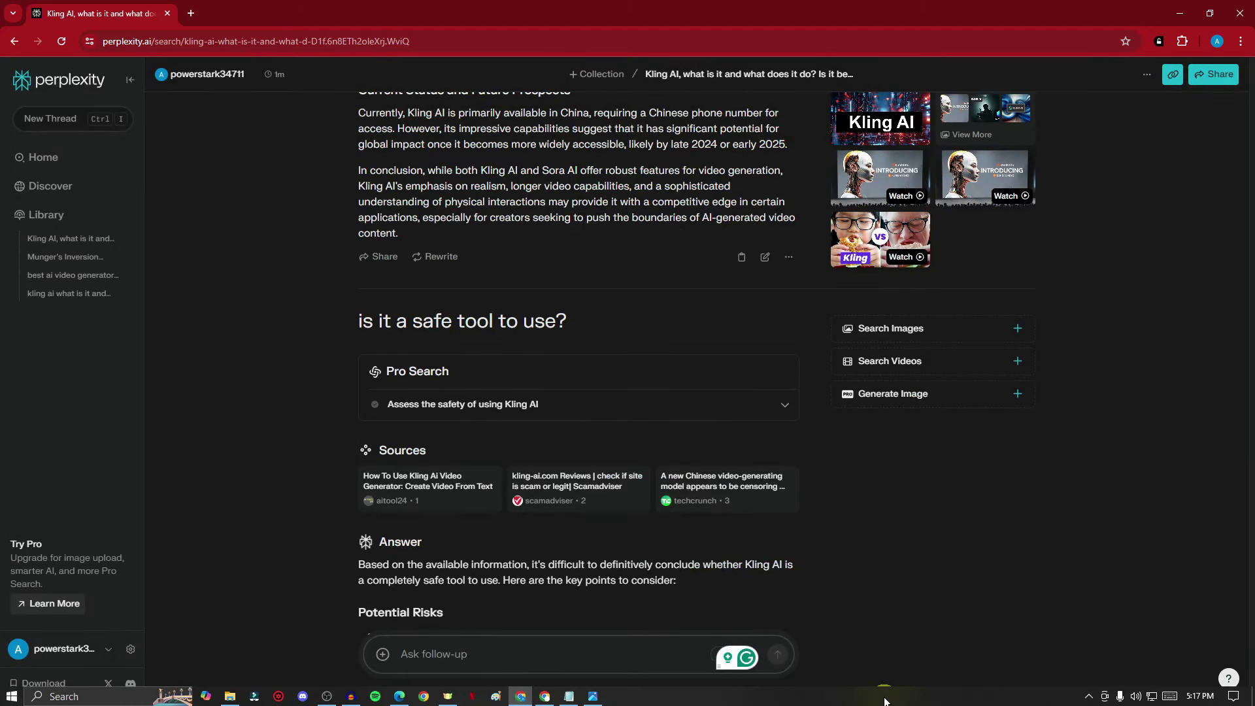
pyautogui.click(593, 697)
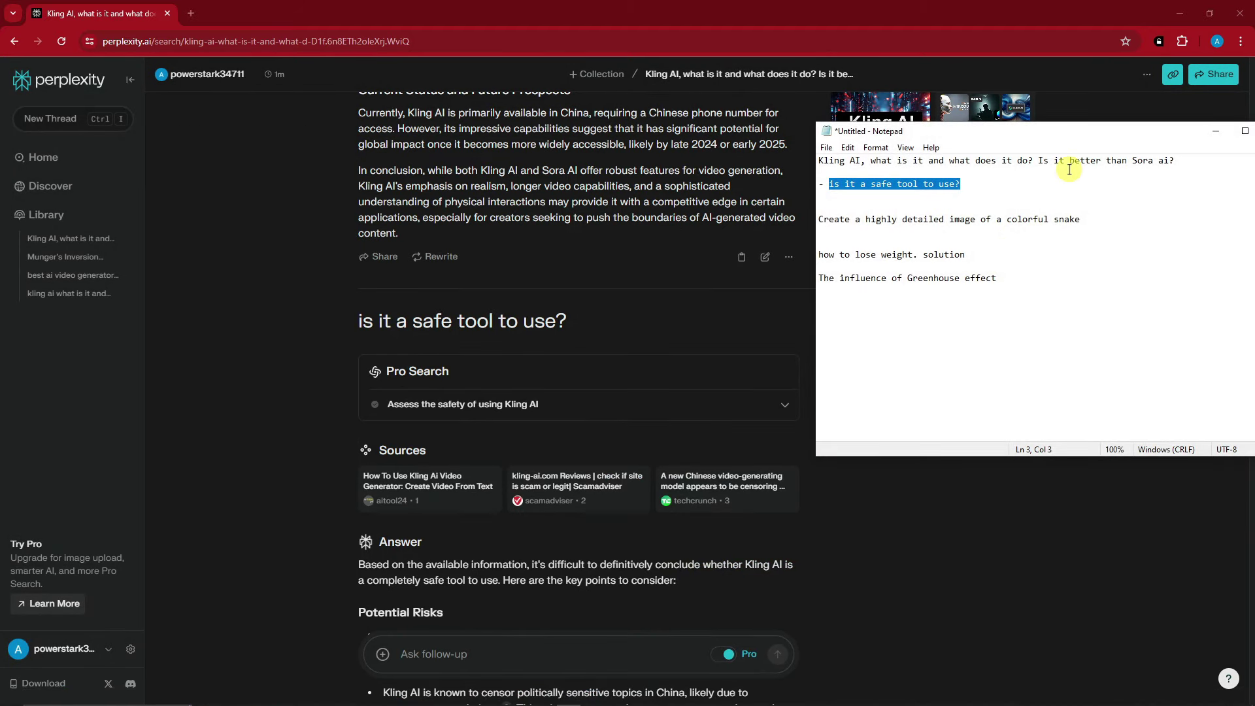
pyautogui.click(1088, 216)
pyautogui.click(822, 229)
pyautogui.moveTo(823, 228); pyautogui.dragTo(820, 220)
pyautogui.hotkey('ctrl', 'c')
# Submit 'Create a highly detailed image of a colorful snake' as a follow-up
pyautogui.click(952, 633)
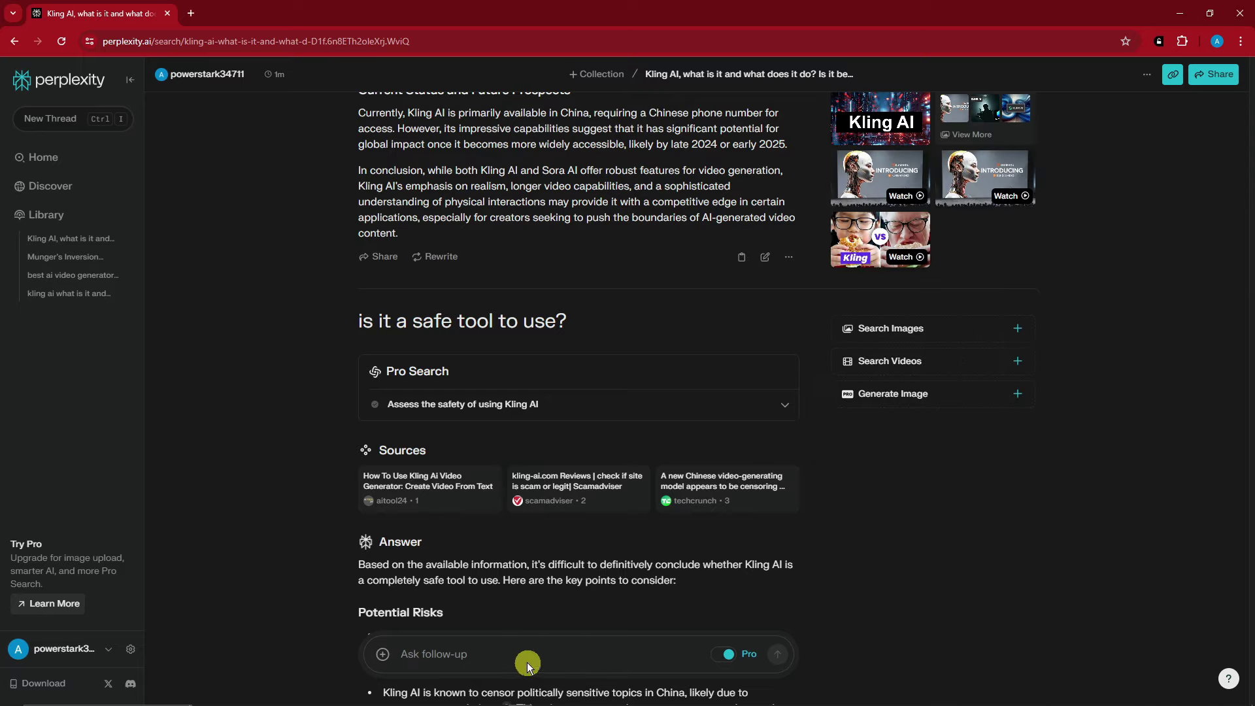
pyautogui.click(527, 651)
pyautogui.hotkey('ctrl', 'v')
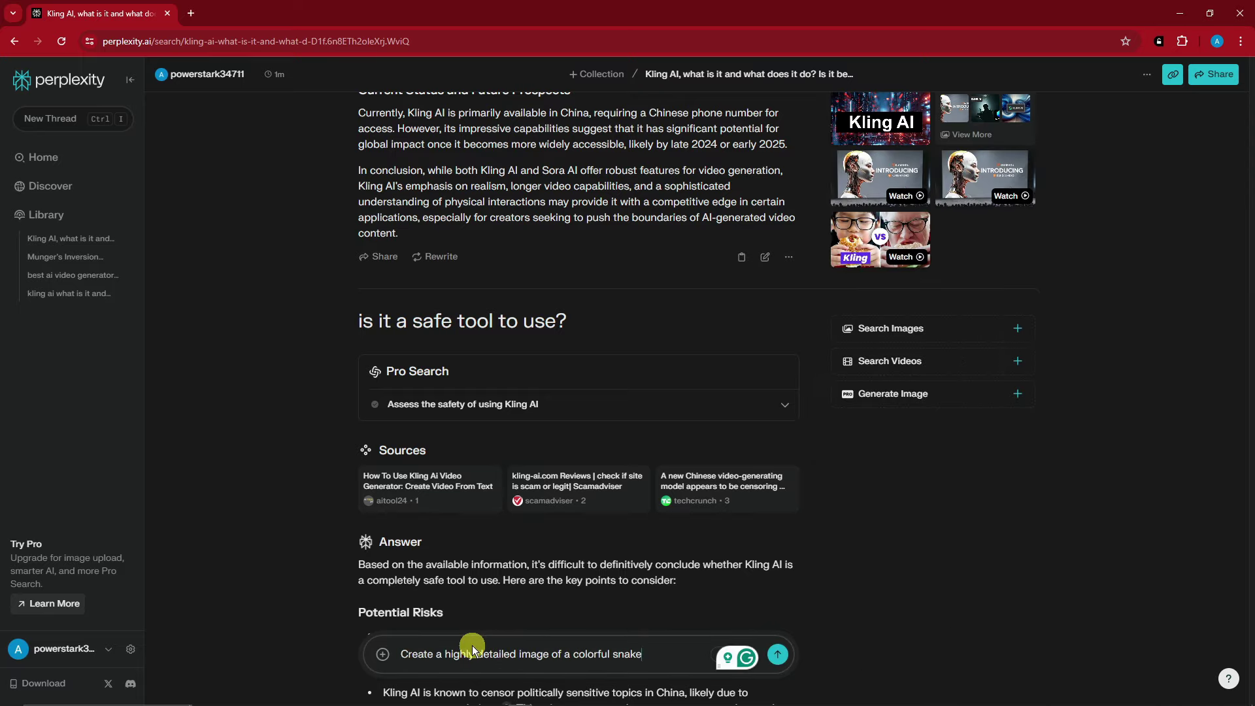
pyautogui.click(777, 655)
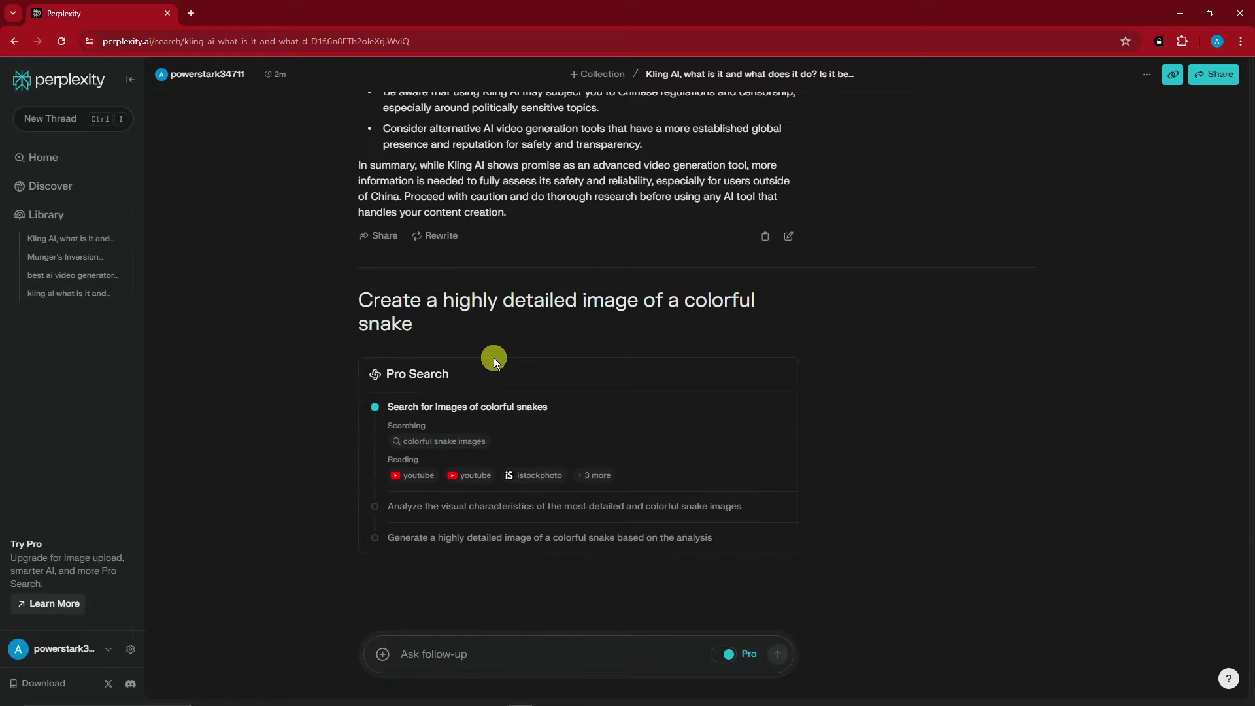
# Scroll back up through the colorful snake answer, its sources and its image gallery
pyautogui.scroll(12, 641, 552)
pyautogui.scroll(8, 657, 523)
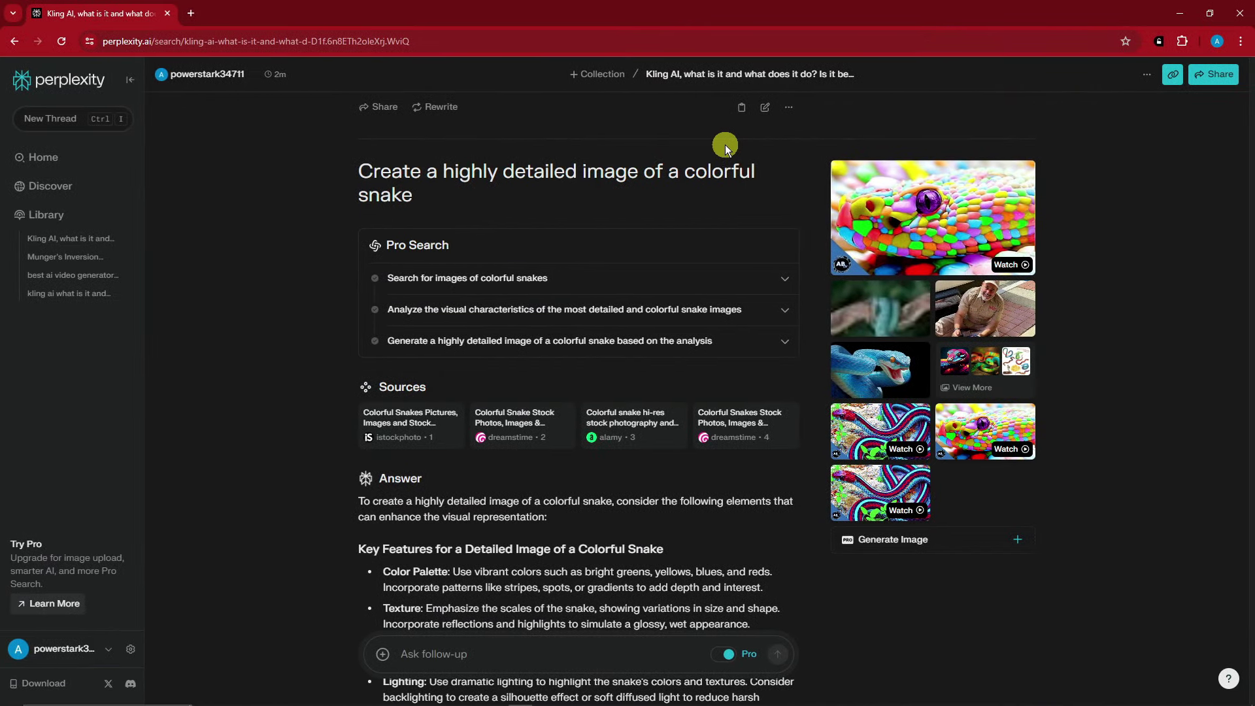
pyautogui.click(881, 370)
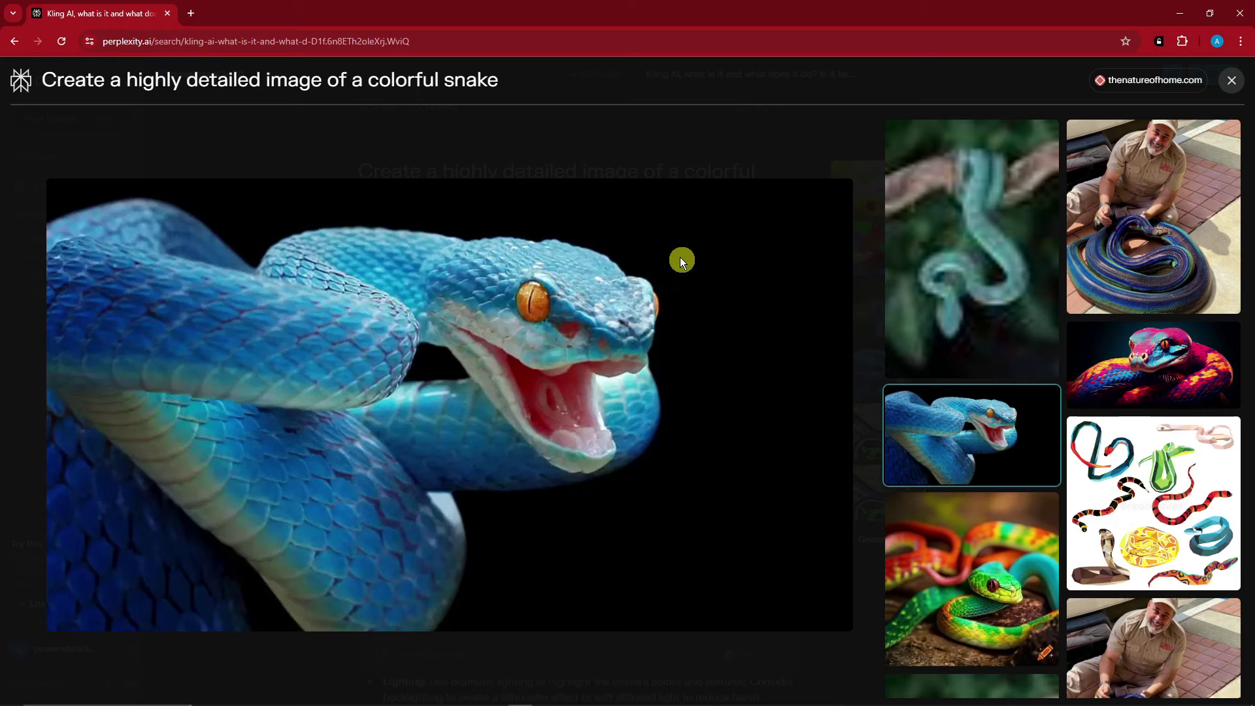
pyautogui.click(505, 144)
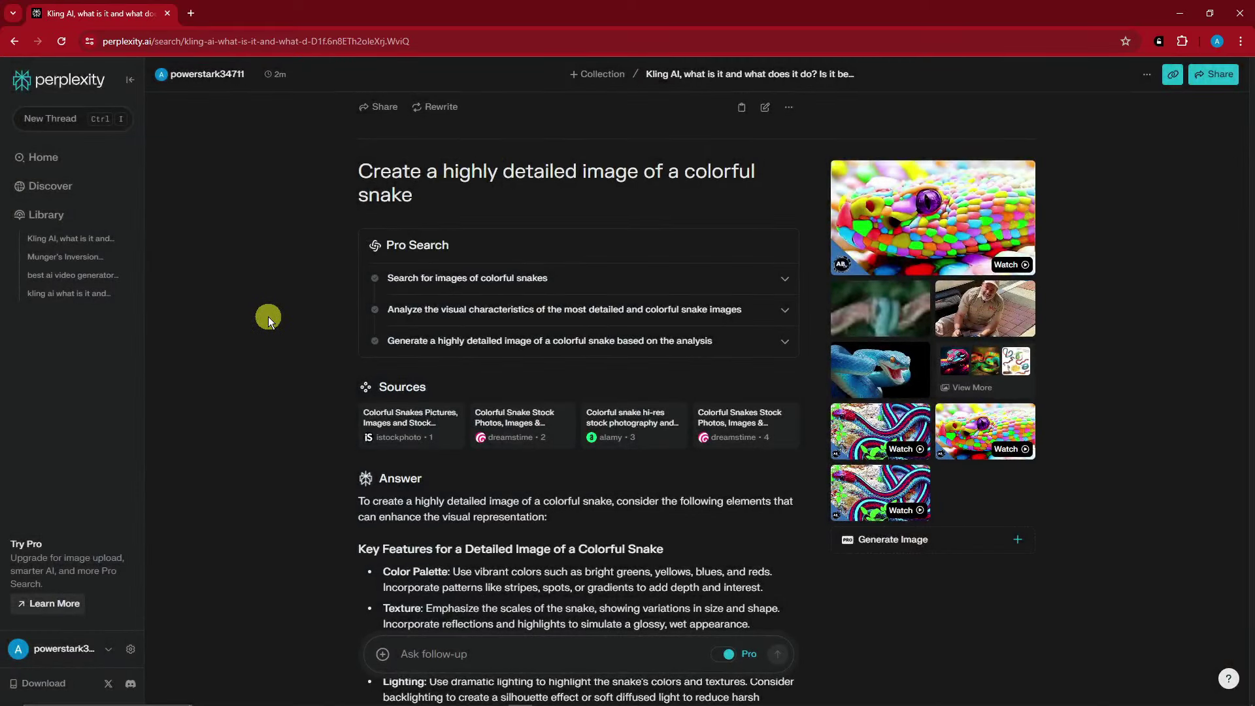
pyautogui.scroll(-9, 288, 324)
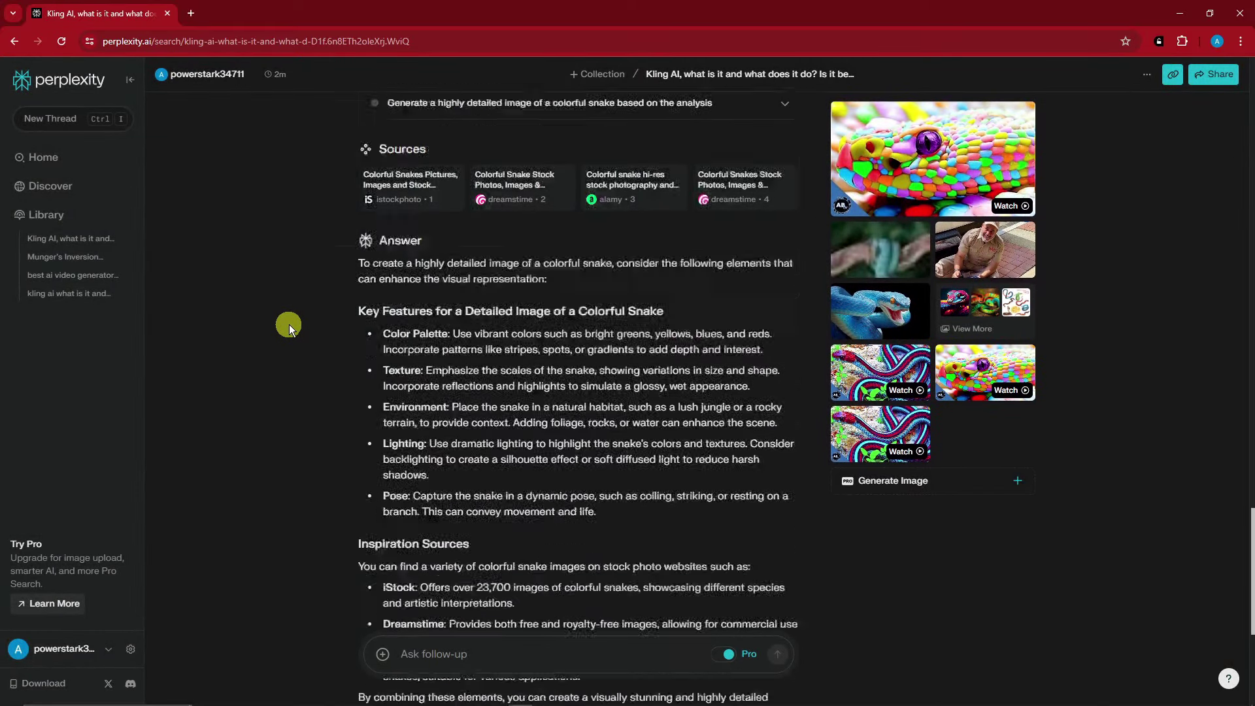
pyautogui.moveTo(1249, 598); pyautogui.dragTo(1249, 78)
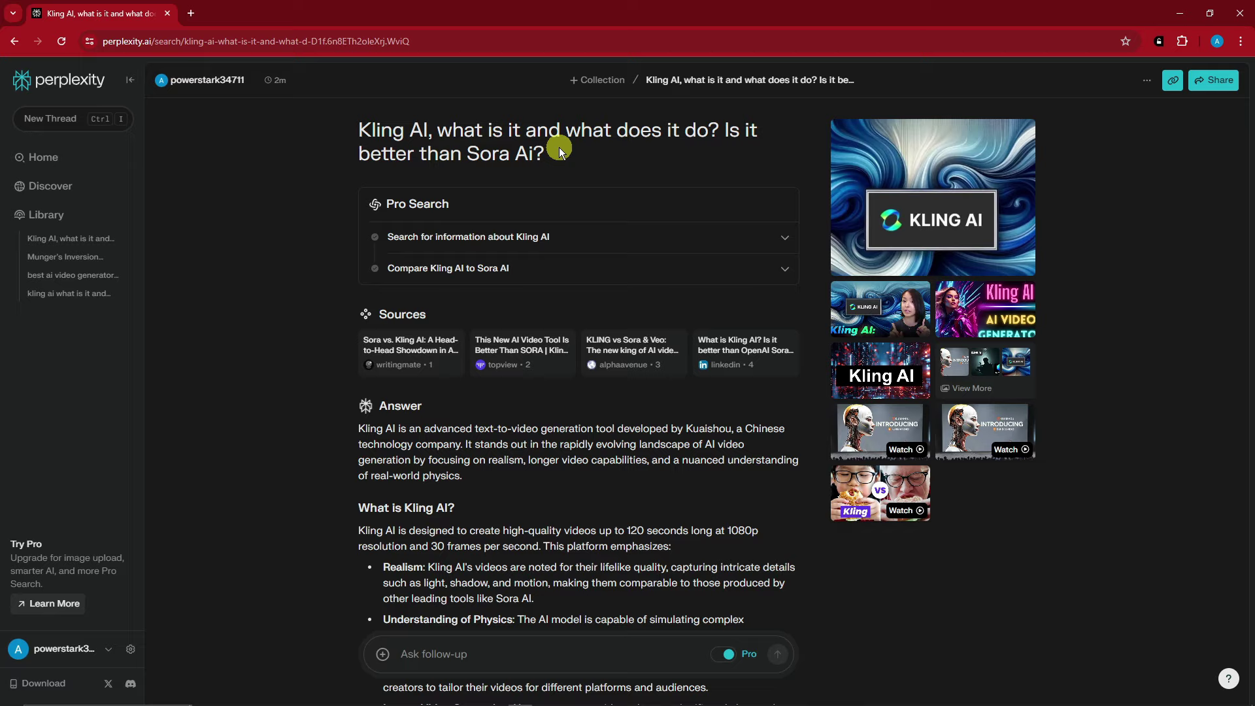
# Go to Home and paste 'how to lose weight. solution' from the notes into the question box
pyautogui.click(36, 166)
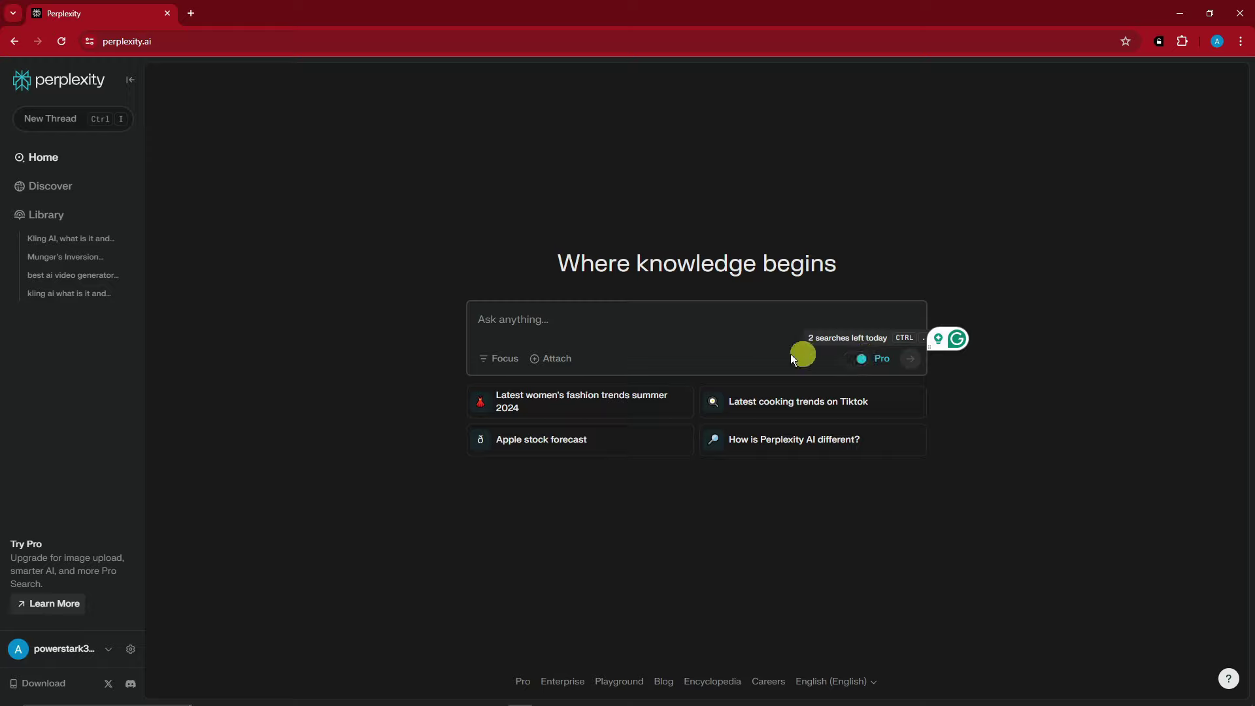
pyautogui.click(492, 362)
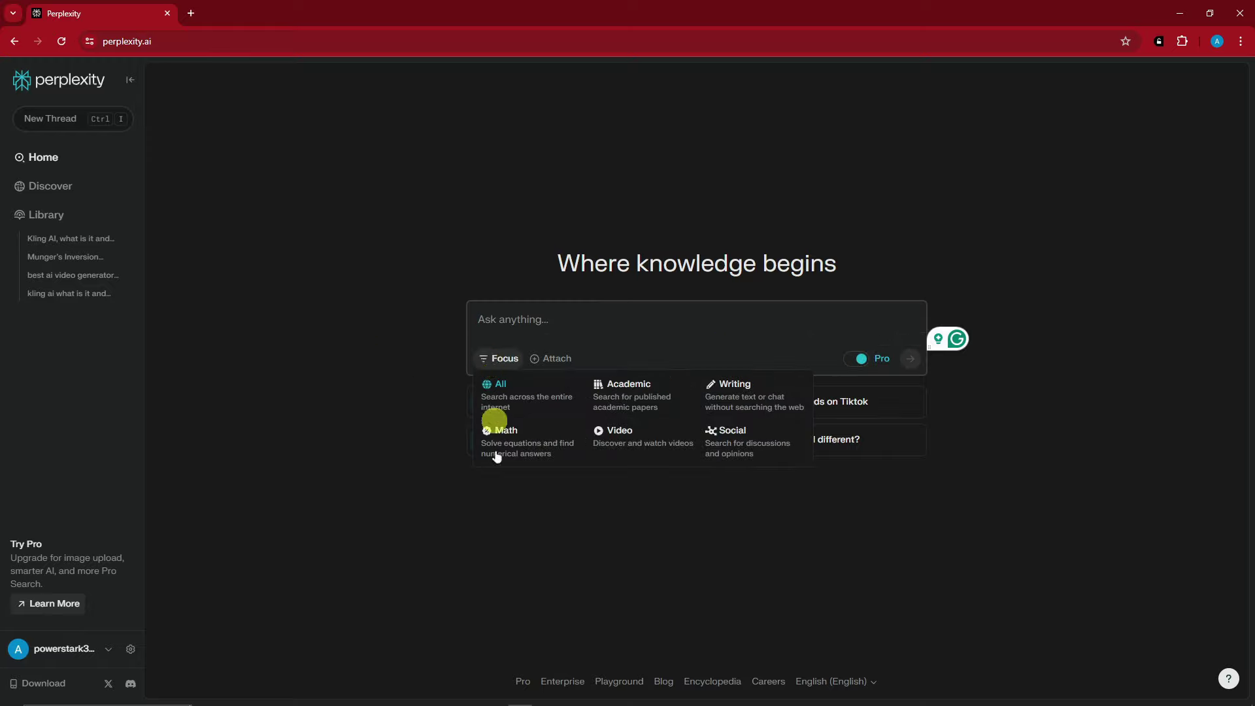
pyautogui.moveTo(492, 703)
pyautogui.click(569, 696)
pyautogui.moveTo(981, 256); pyautogui.dragTo(814, 254)
pyautogui.click(549, 313)
pyautogui.hotkey('ctrl', 'v')
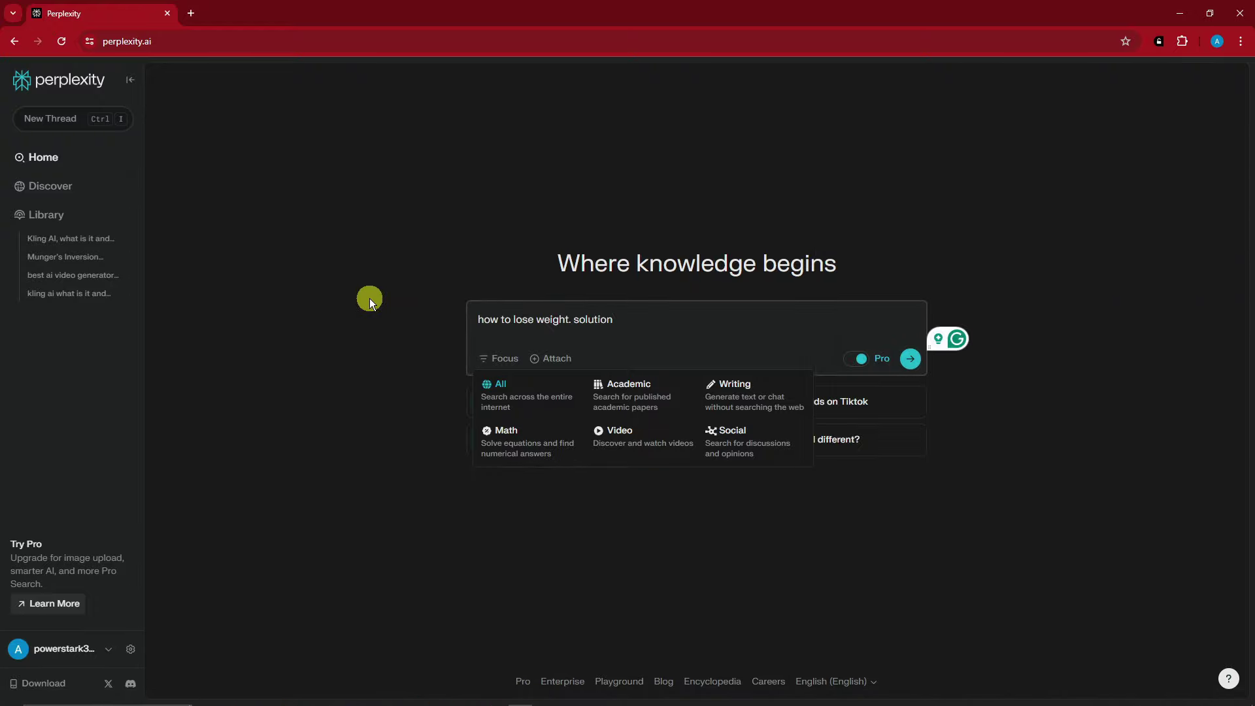
# Close the Focus menu without changing the search focus
pyautogui.click(482, 316)
pyautogui.click(502, 359)
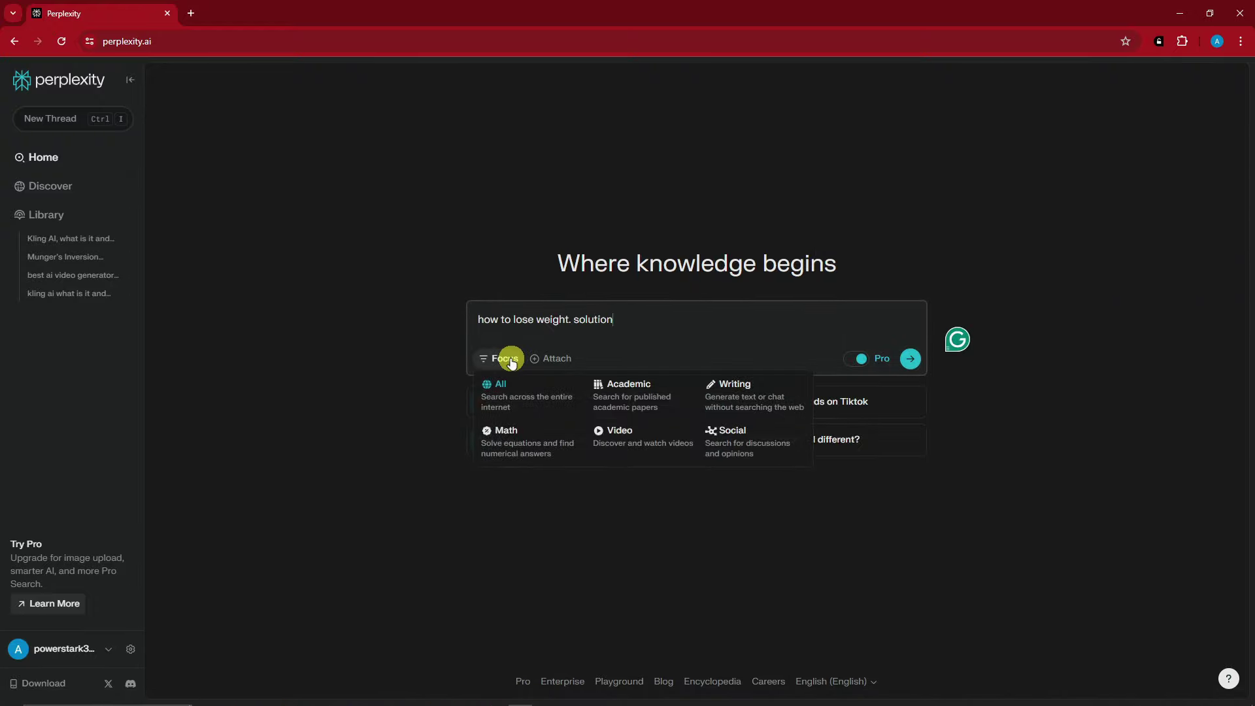
pyautogui.click(512, 405)
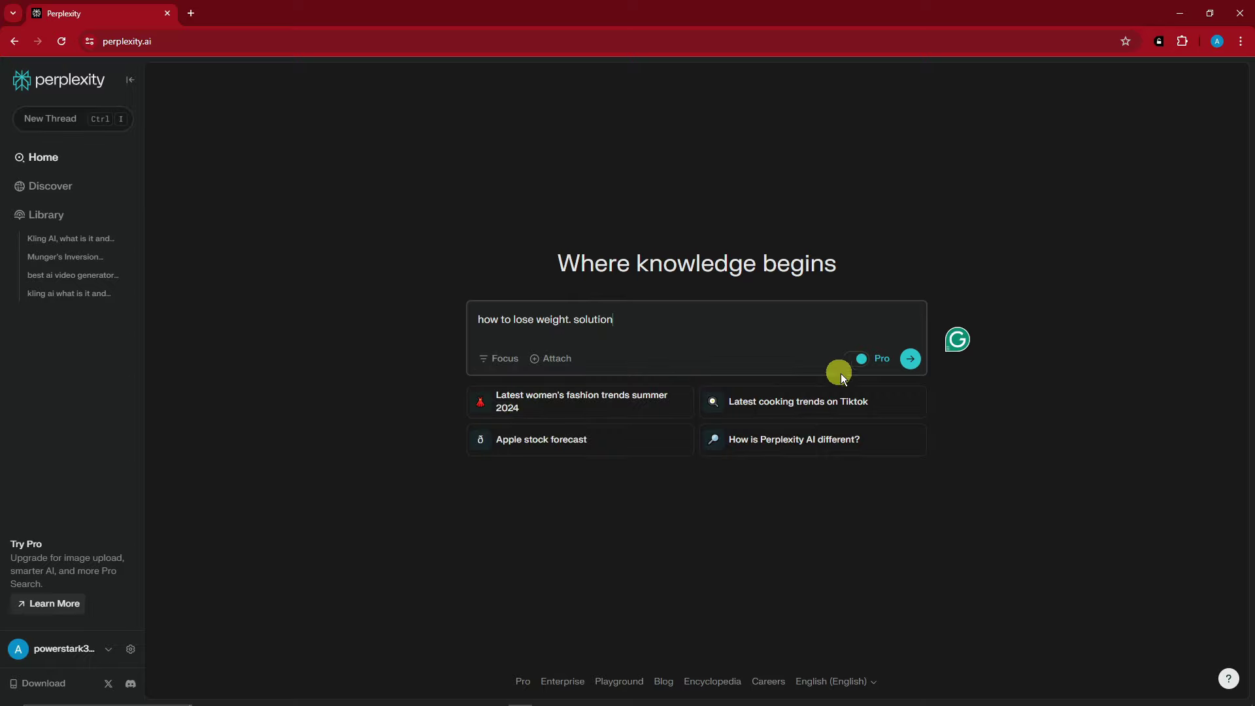
# Submit the 'how to lose weight. solution' question and scroll through the Pro Search answer
pyautogui.click(913, 361)
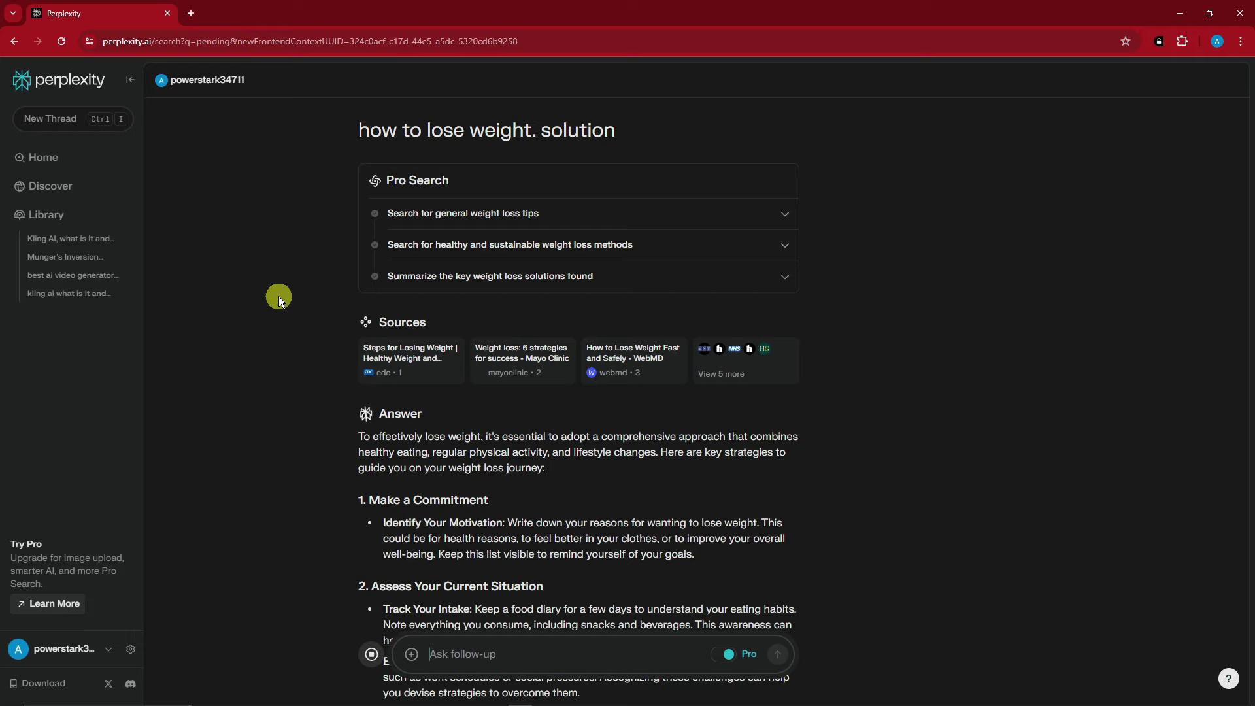
pyautogui.scroll(-4, 533, 353)
pyautogui.scroll(1, 567, 354)
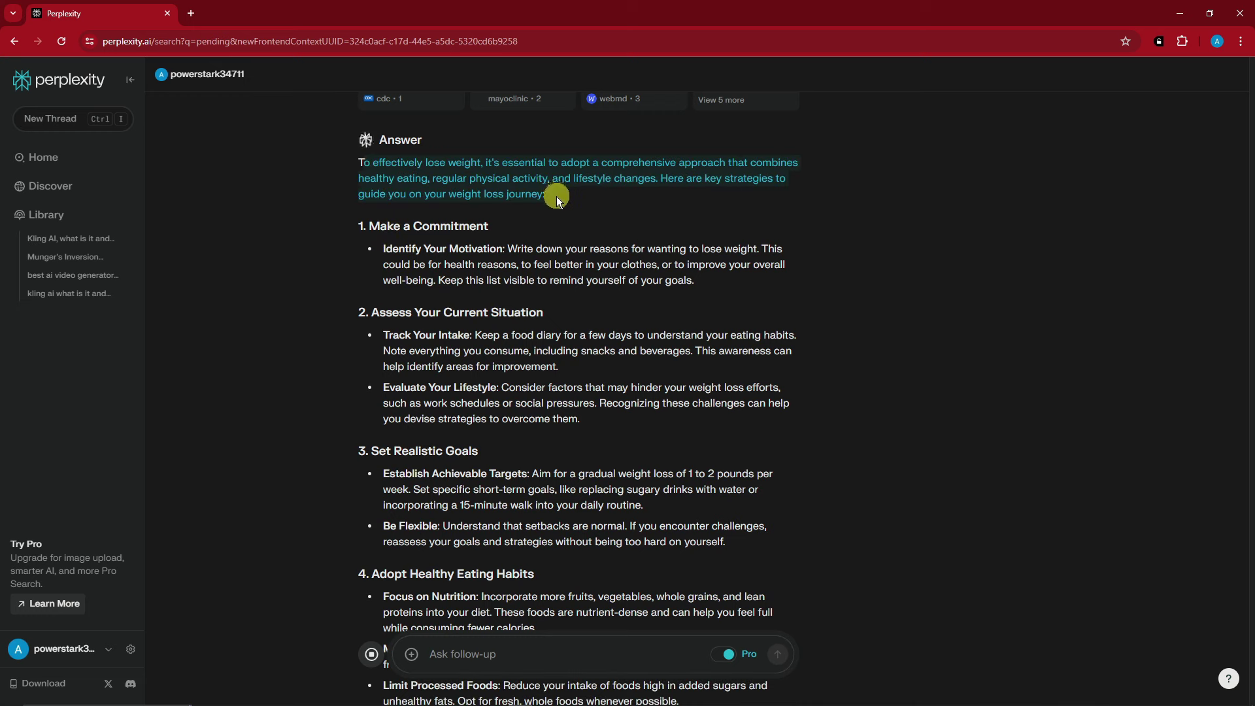
pyautogui.scroll(-2, 525, 257)
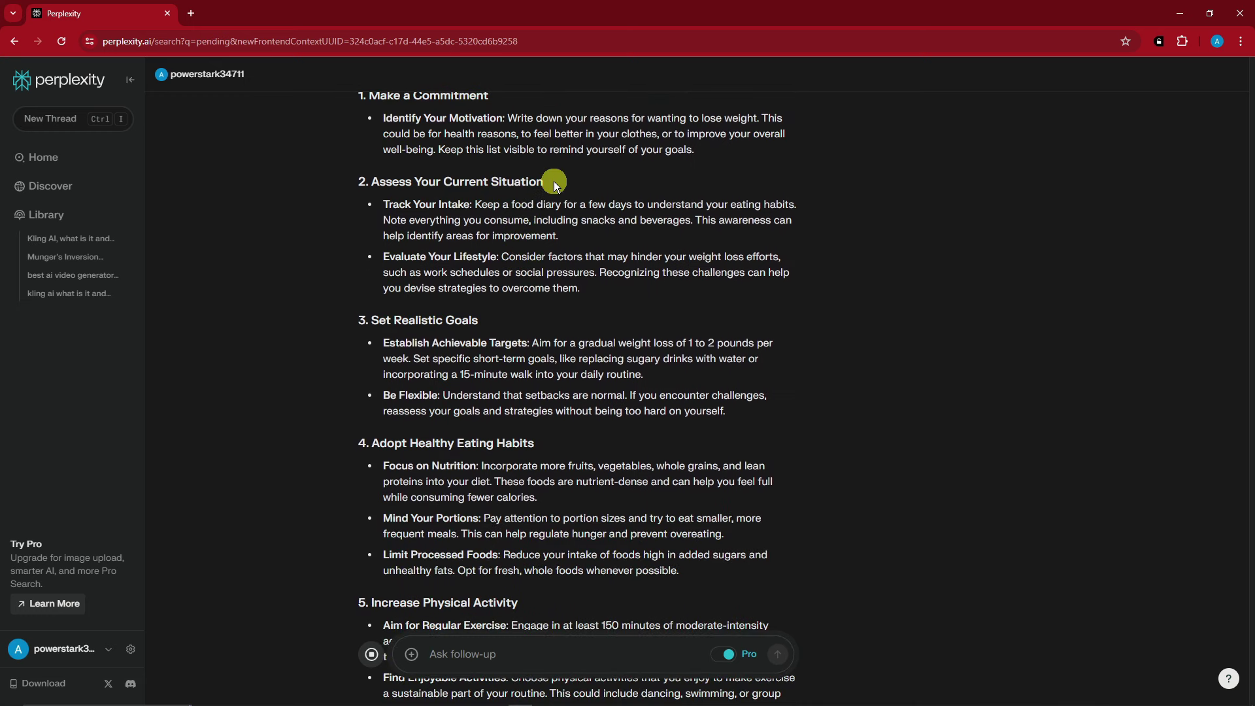
pyautogui.scroll(-4, 513, 216)
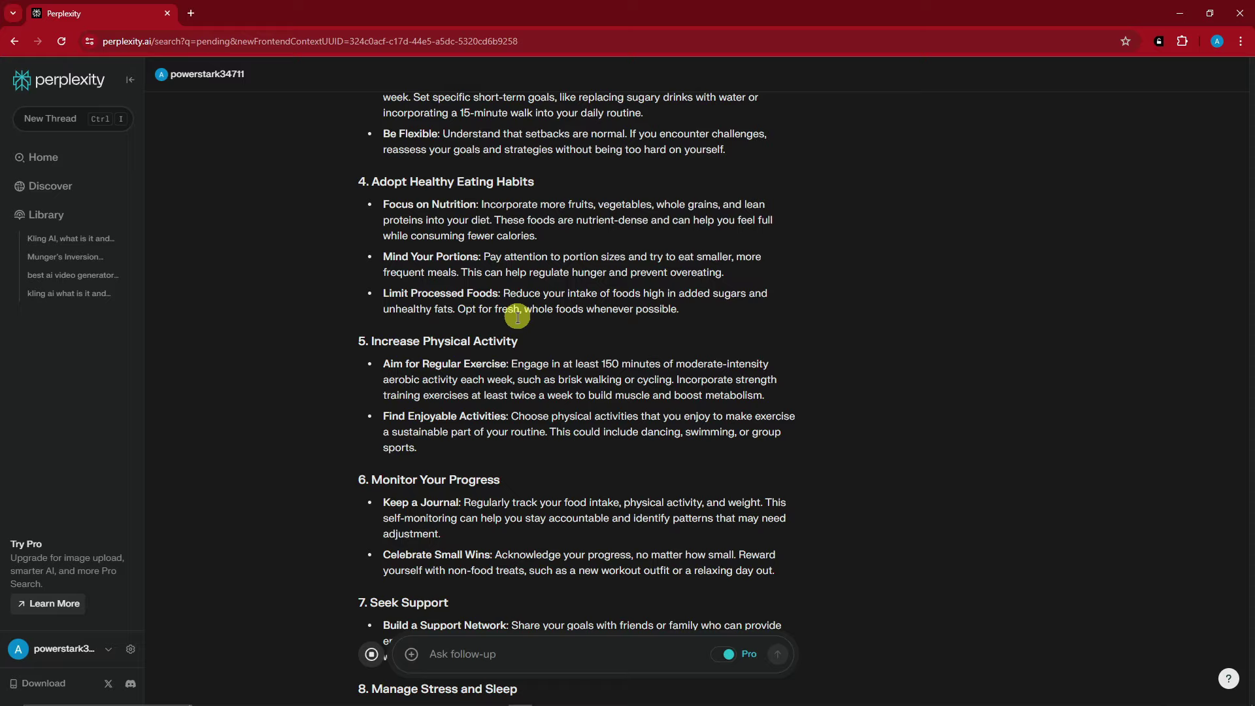
pyautogui.scroll(-4, 514, 321)
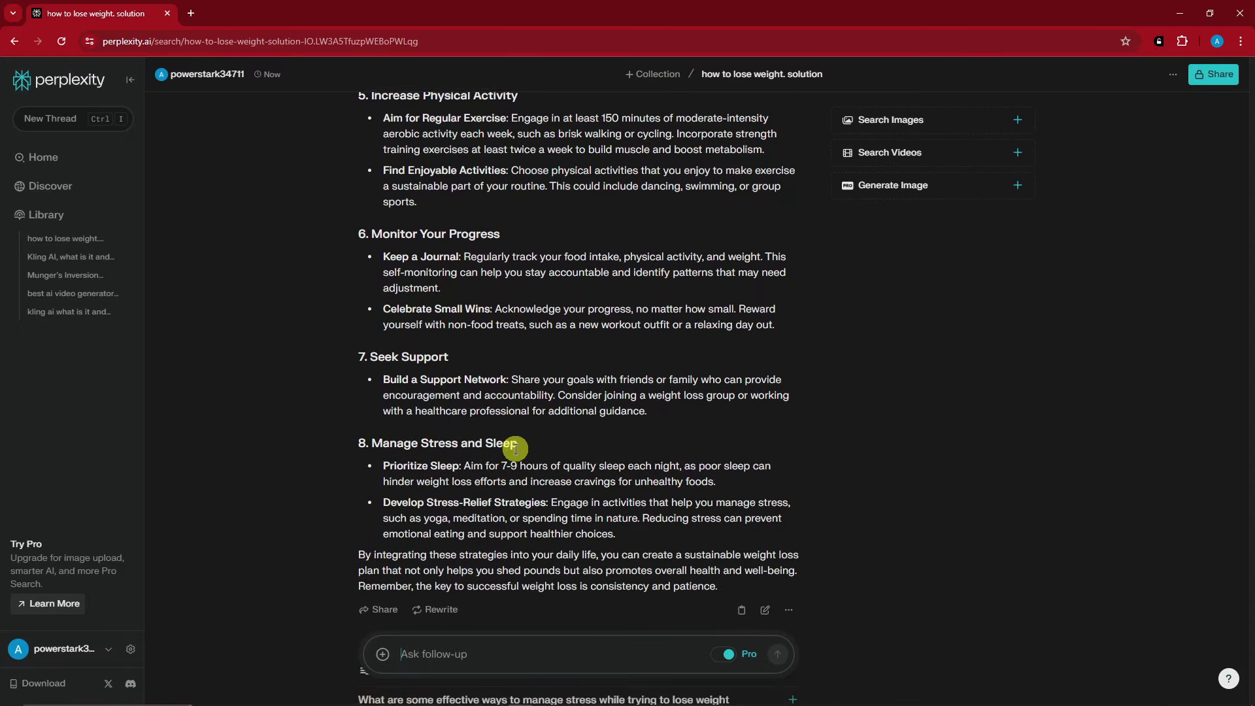
pyautogui.scroll(4, 549, 431)
pyautogui.scroll(9, 593, 430)
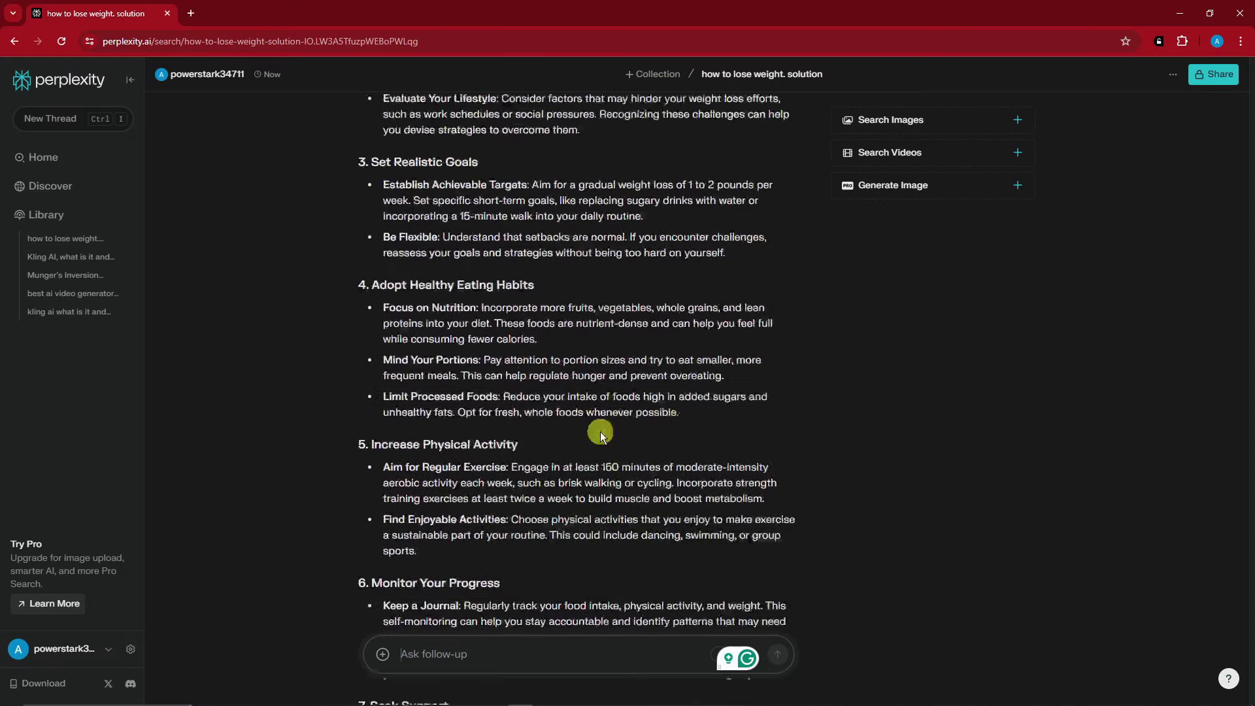
pyautogui.scroll(5, 610, 428)
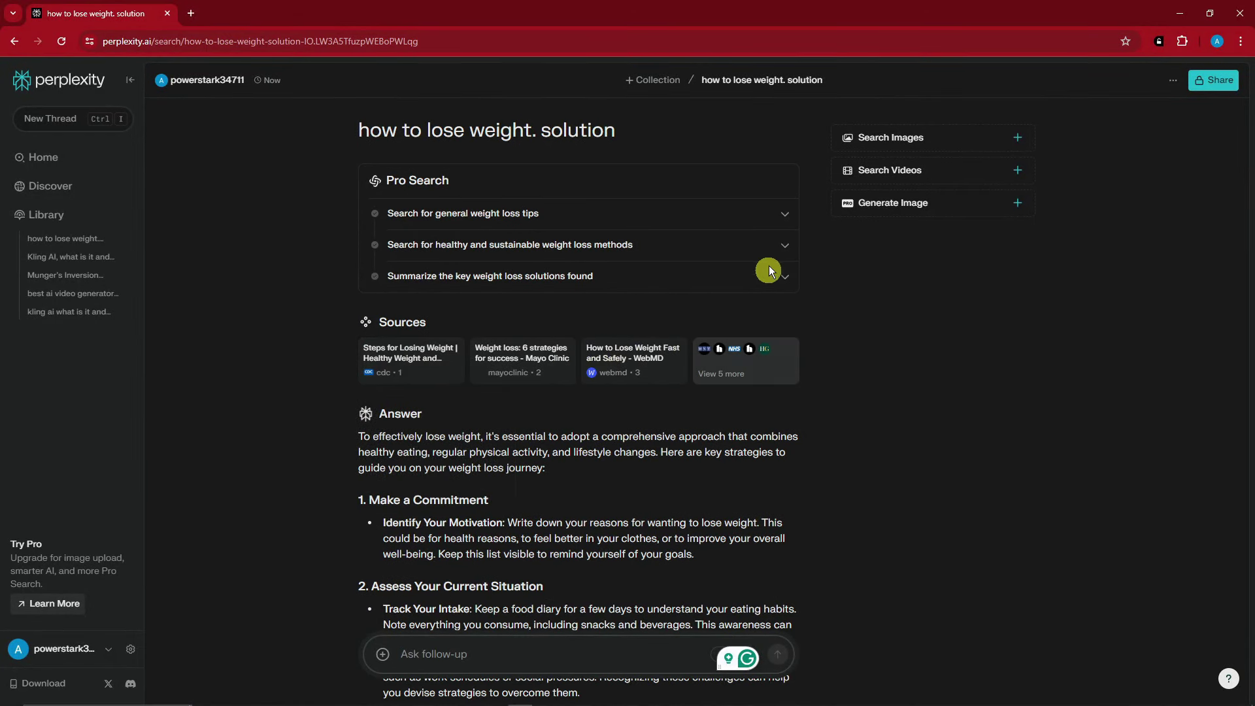
# Expand and collapse the general tips, healthy methods and key-solutions search steps
pyautogui.click(785, 214)
pyautogui.click(787, 216)
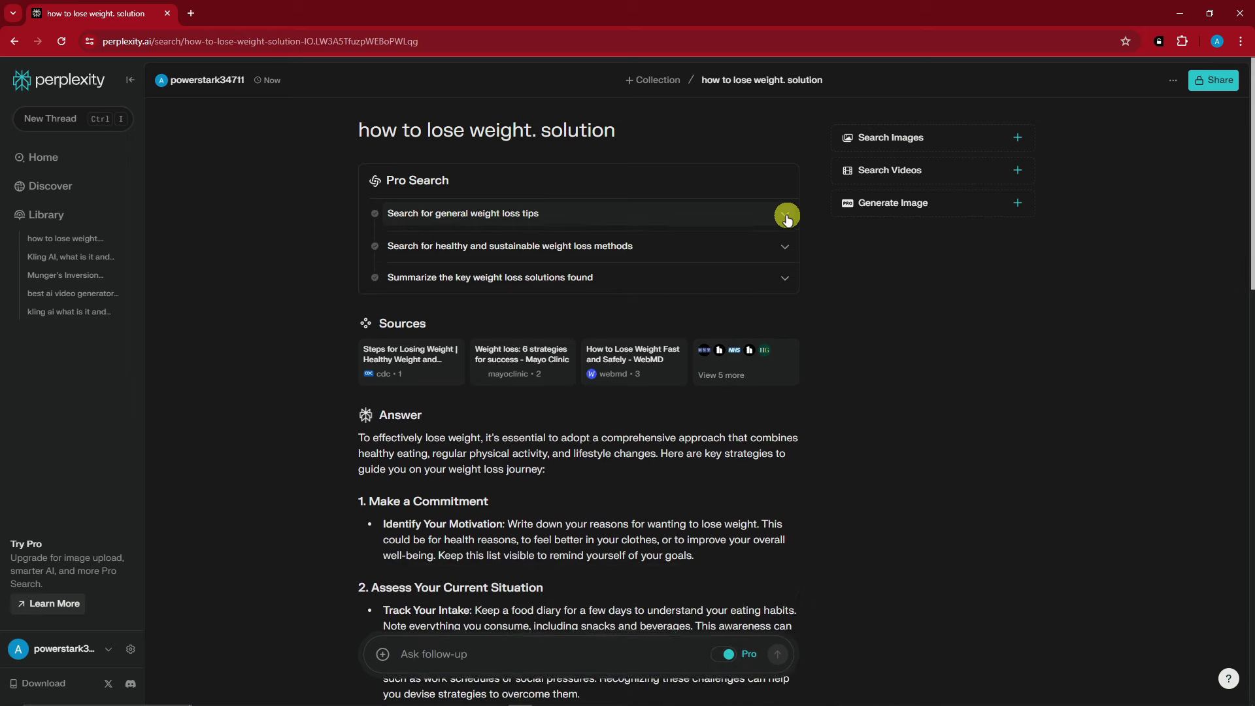
pyautogui.click(787, 217)
pyautogui.click(786, 217)
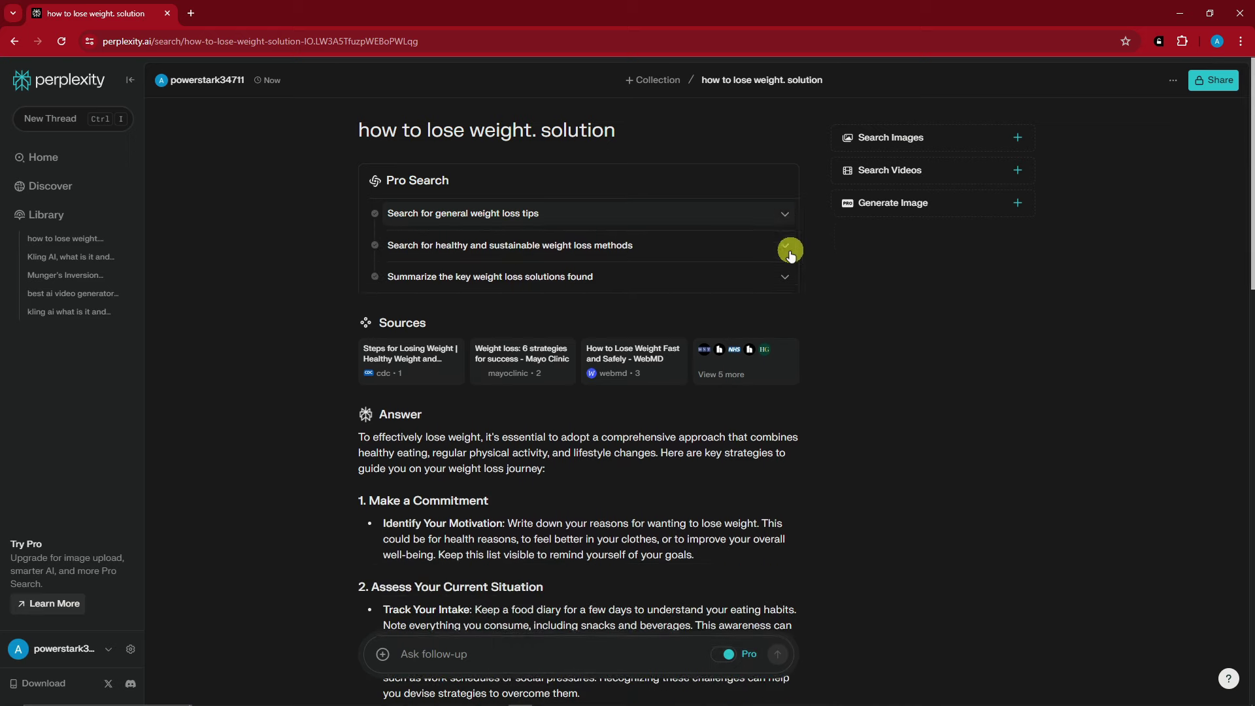
pyautogui.click(785, 248)
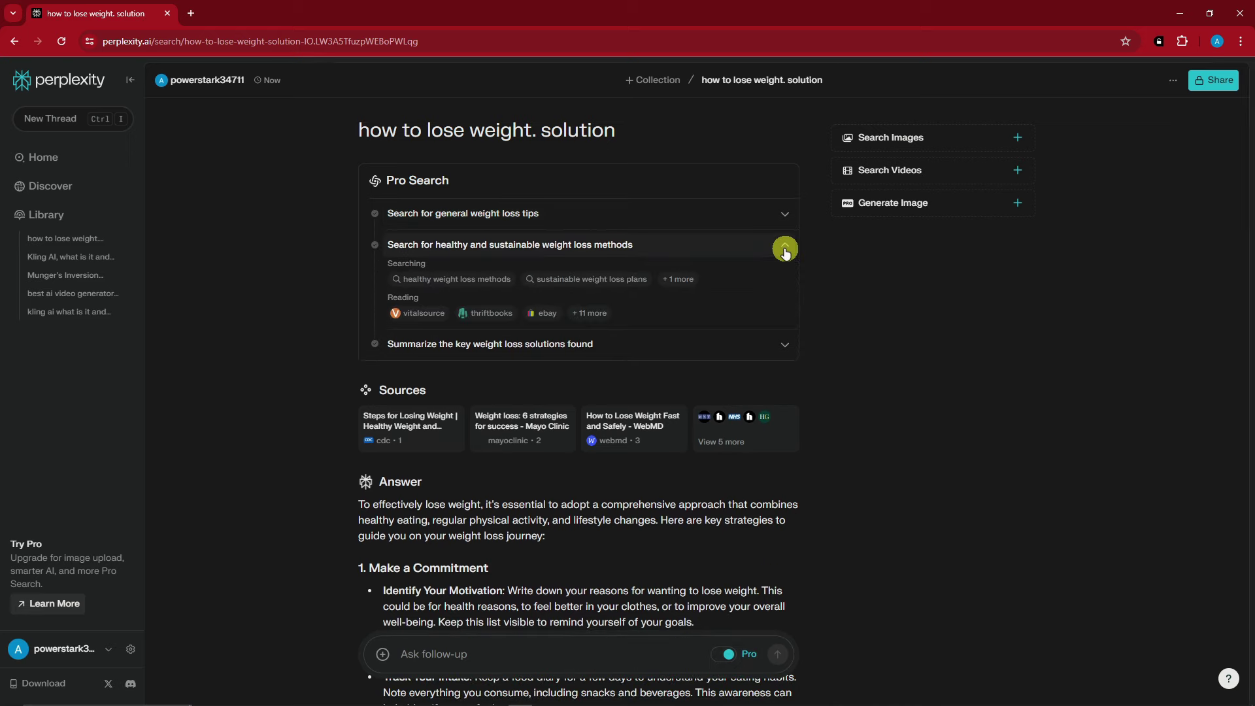
pyautogui.click(785, 250)
pyautogui.click(786, 279)
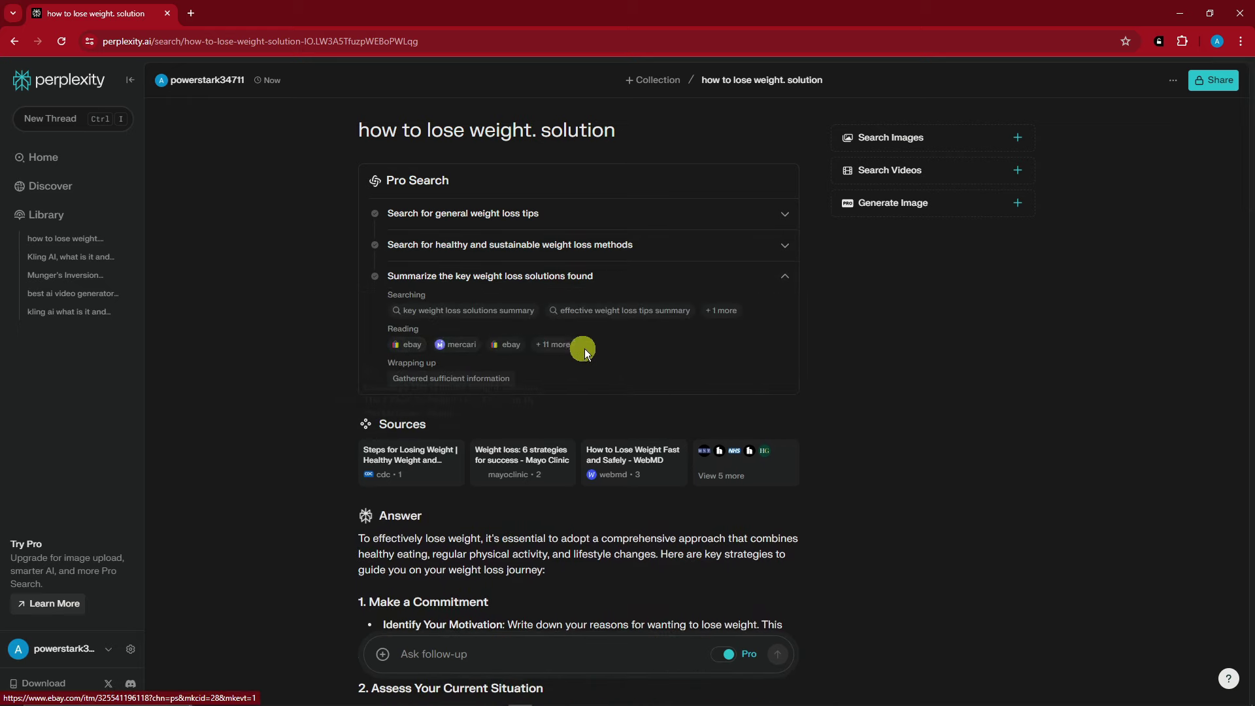
pyautogui.click(791, 280)
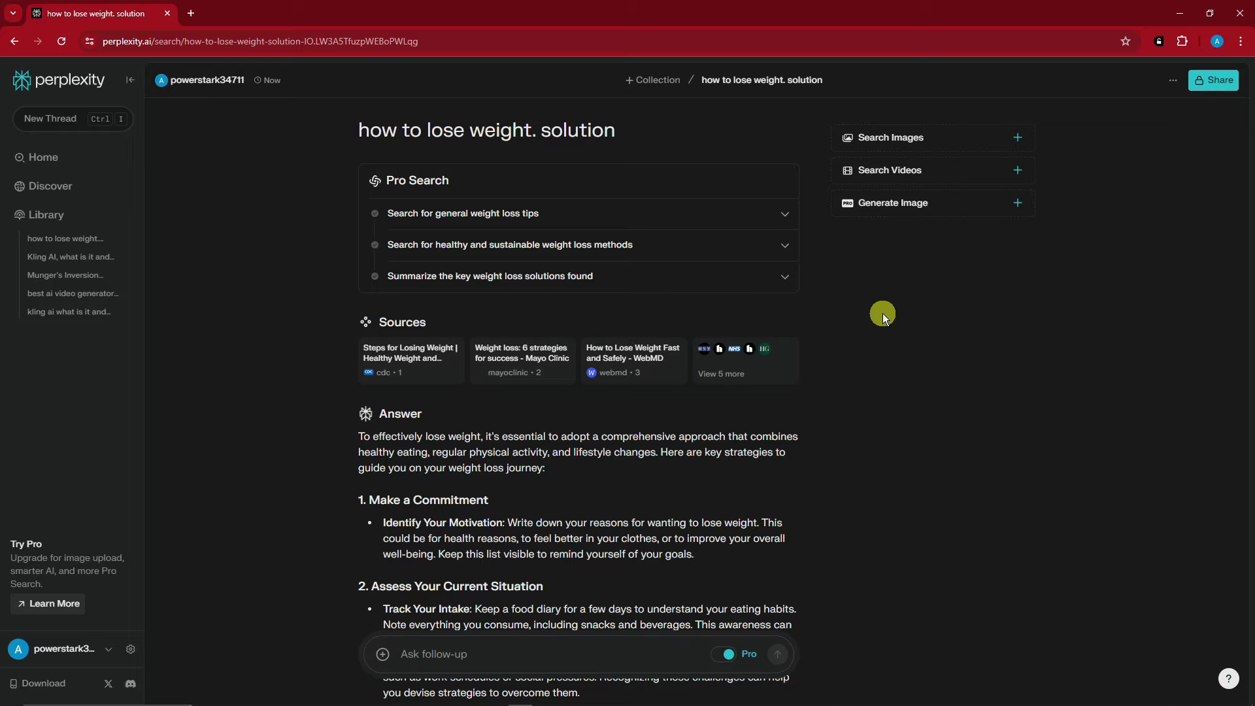
# Return to the home page and set the search focus to Academic
pyautogui.click(99, 160)
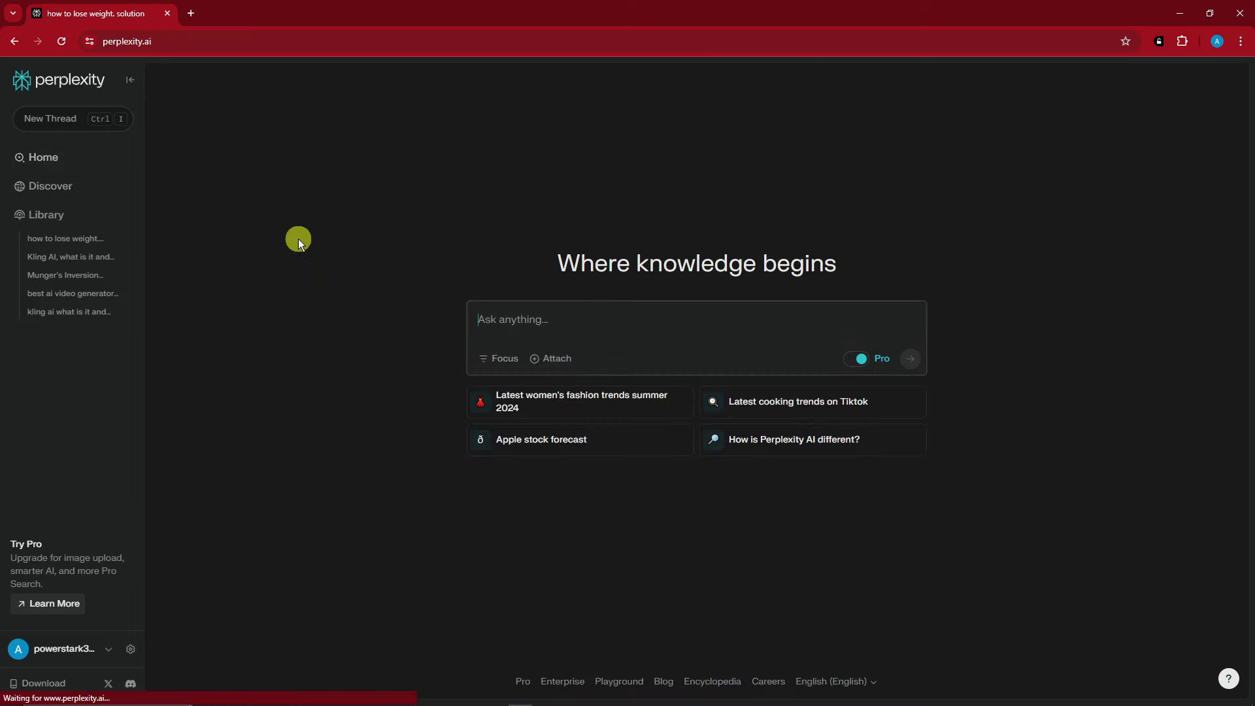
pyautogui.click(498, 361)
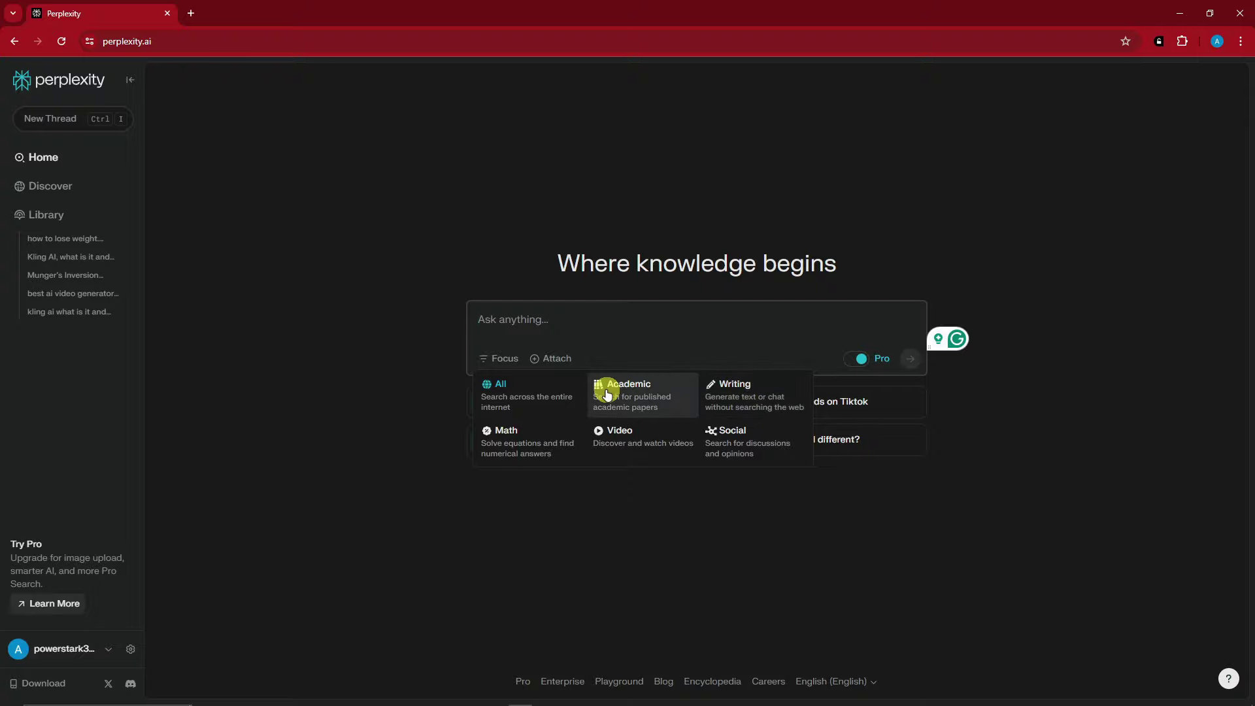
pyautogui.click(610, 395)
# Copy 'The influence of Greenhouse effect' from Notepad into the Ask box and submit it
pyautogui.moveTo(437, 703)
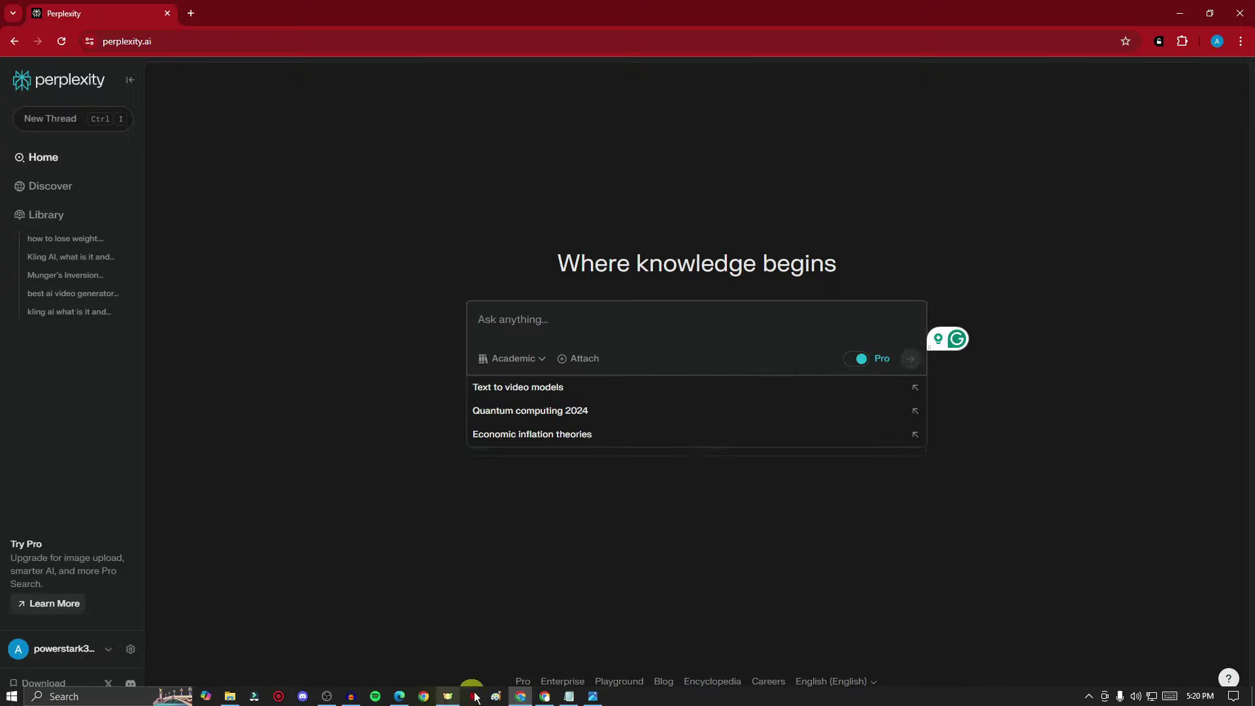
pyautogui.click(570, 697)
pyautogui.moveTo(1001, 277); pyautogui.dragTo(694, 294)
pyautogui.hotkey('ctrl', 'c')
pyautogui.click(527, 320)
pyautogui.hotkey('ctrl', 'v')
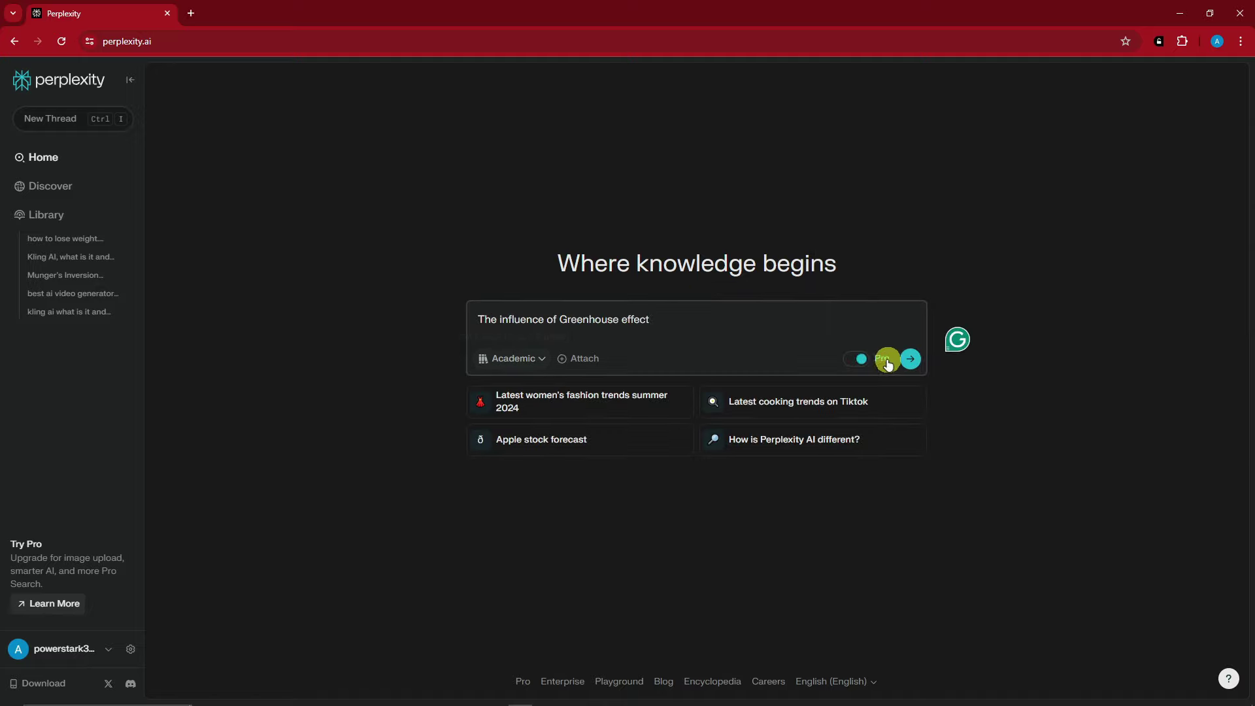
pyautogui.click(911, 359)
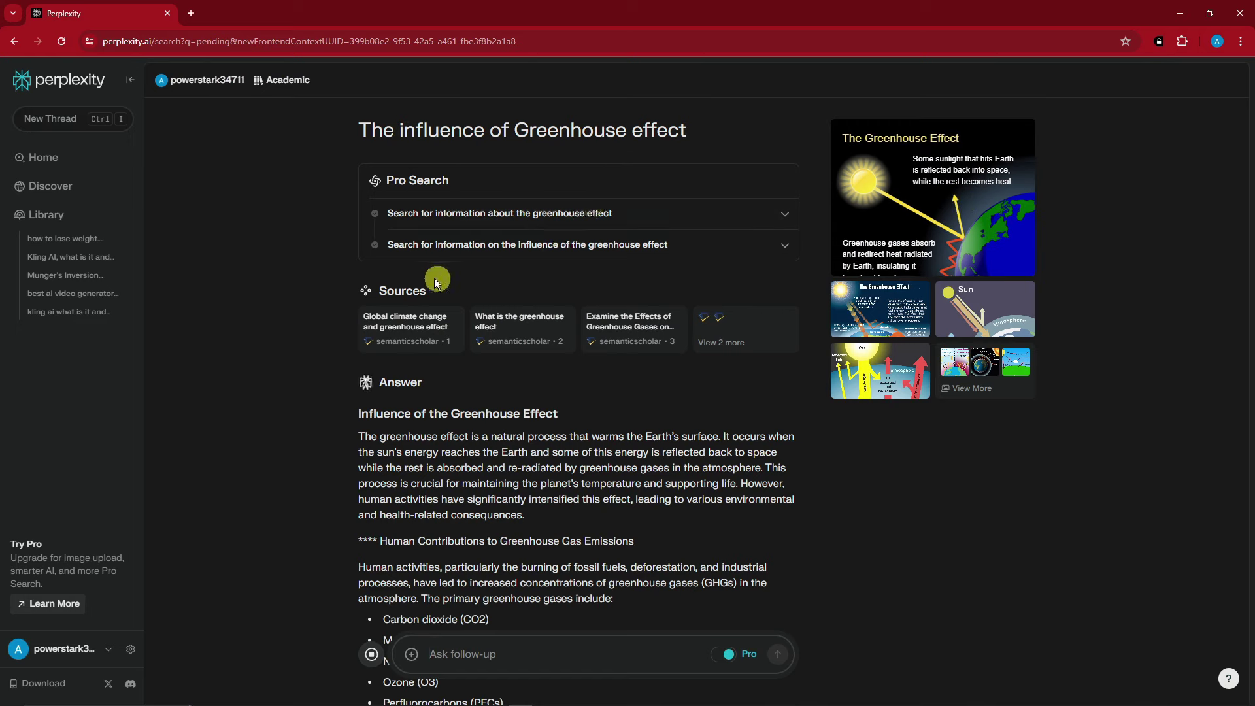
# Scroll the greenhouse answer, preview its citation sources, then return to the home page
pyautogui.scroll(-2, 440, 277)
pyautogui.scroll(-10, 340, 240)
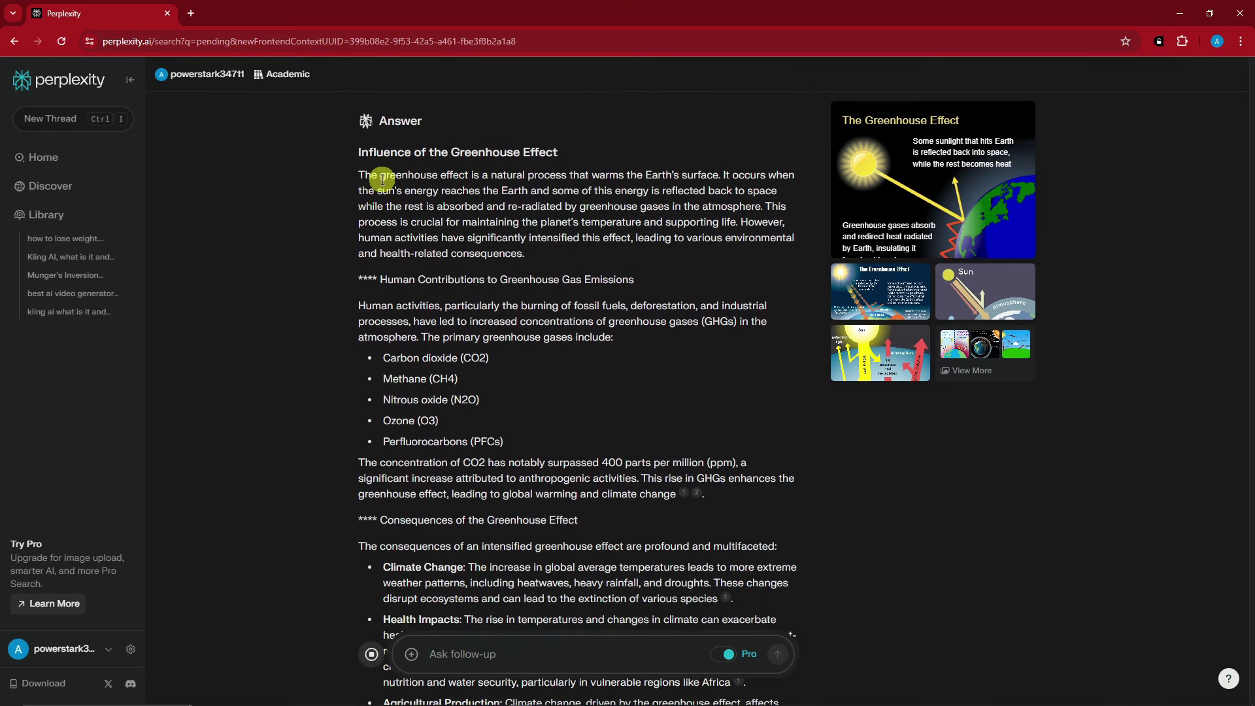
pyautogui.scroll(6, 444, 247)
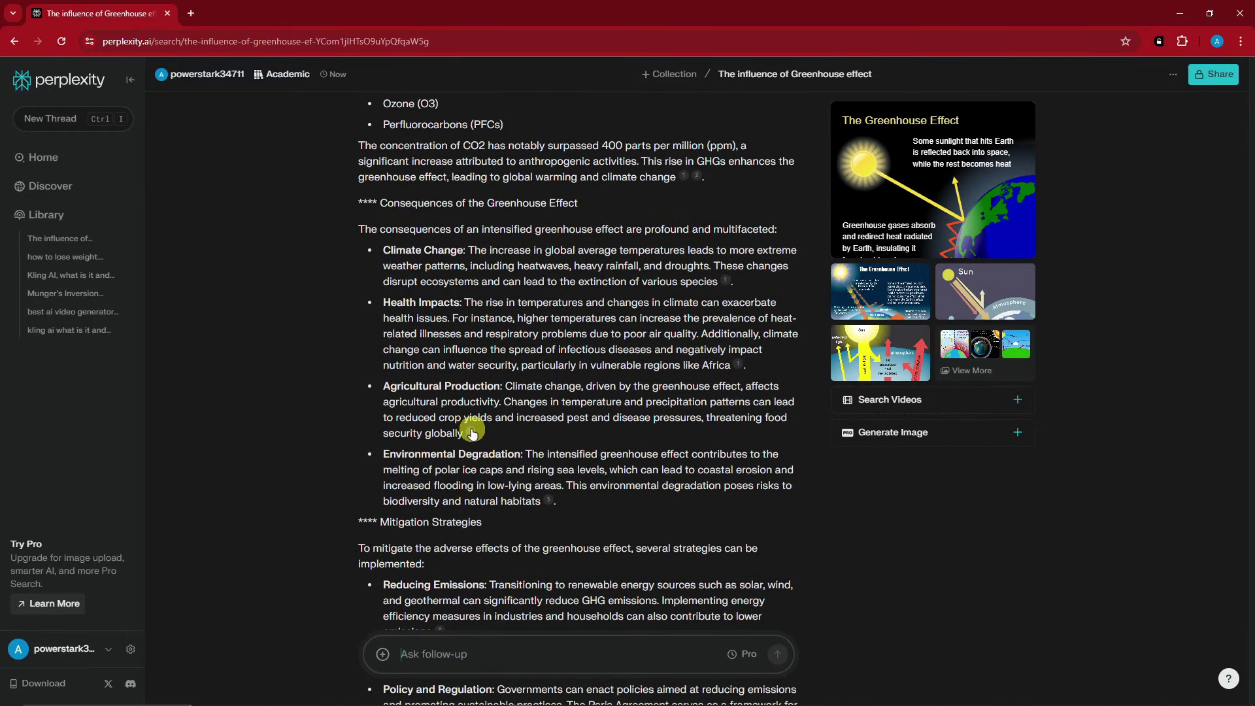
pyautogui.moveTo(737, 370)
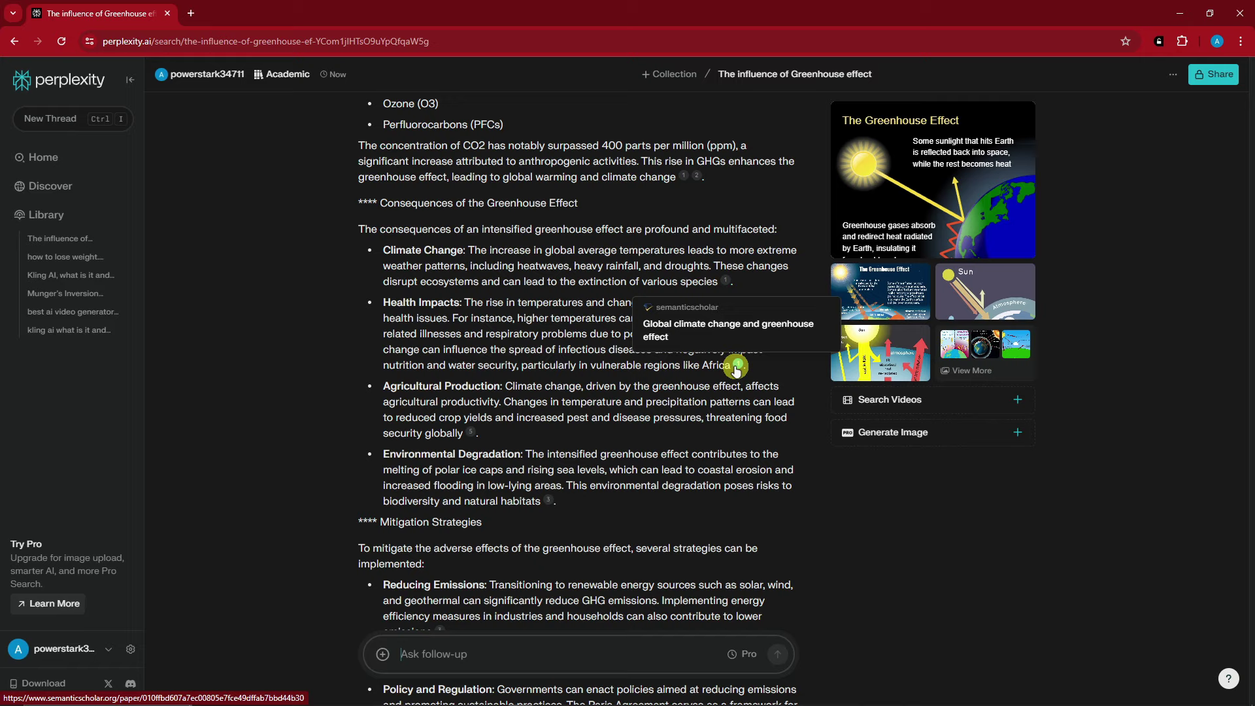
pyautogui.scroll(8, 515, 412)
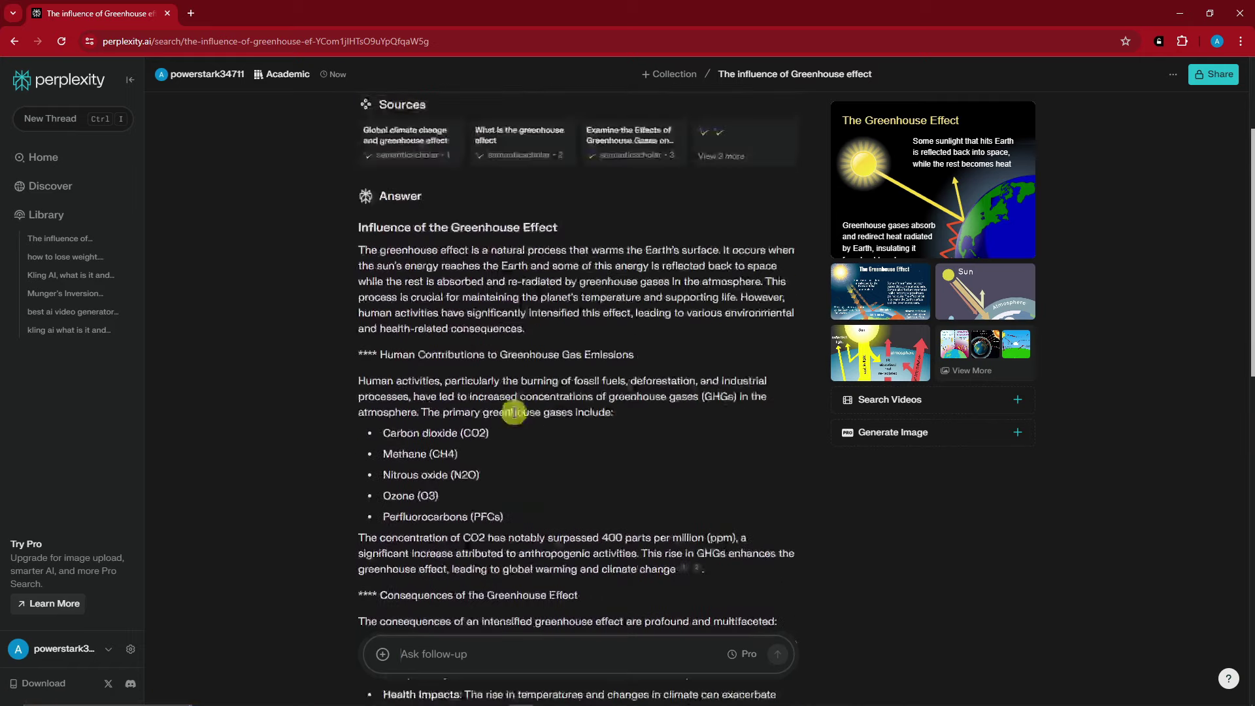
pyautogui.scroll(-5, 514, 412)
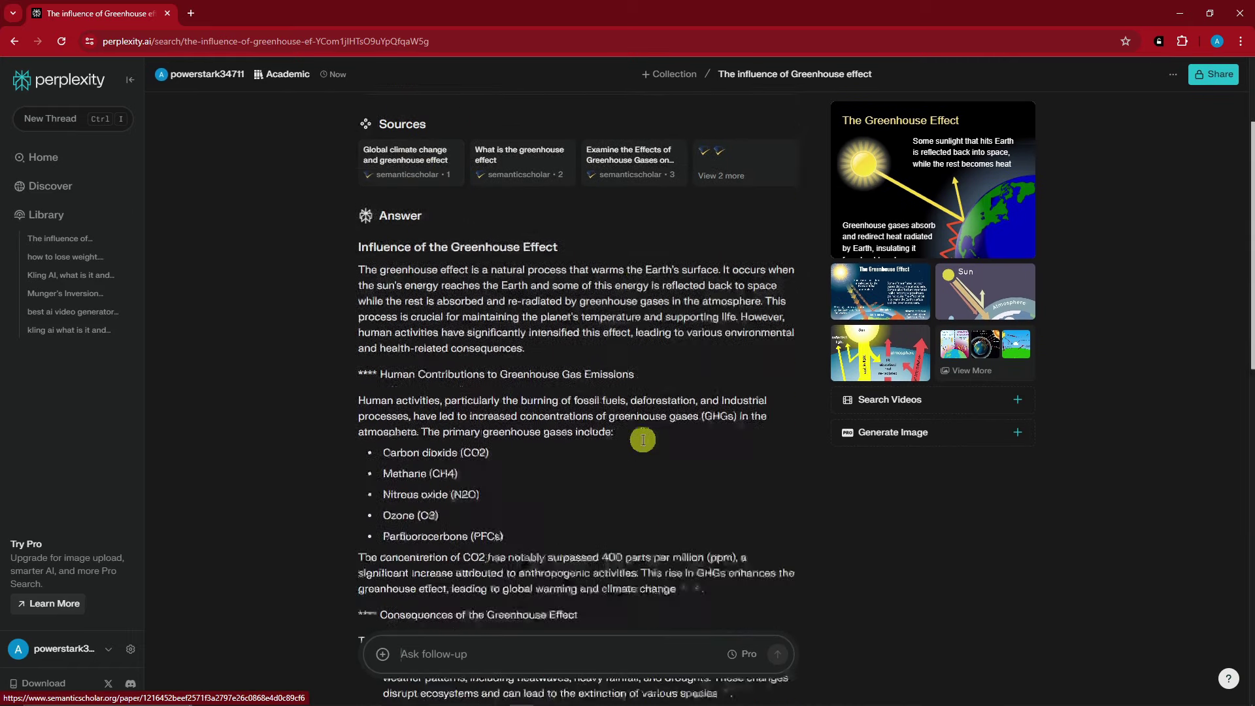
pyautogui.moveTo(699, 367)
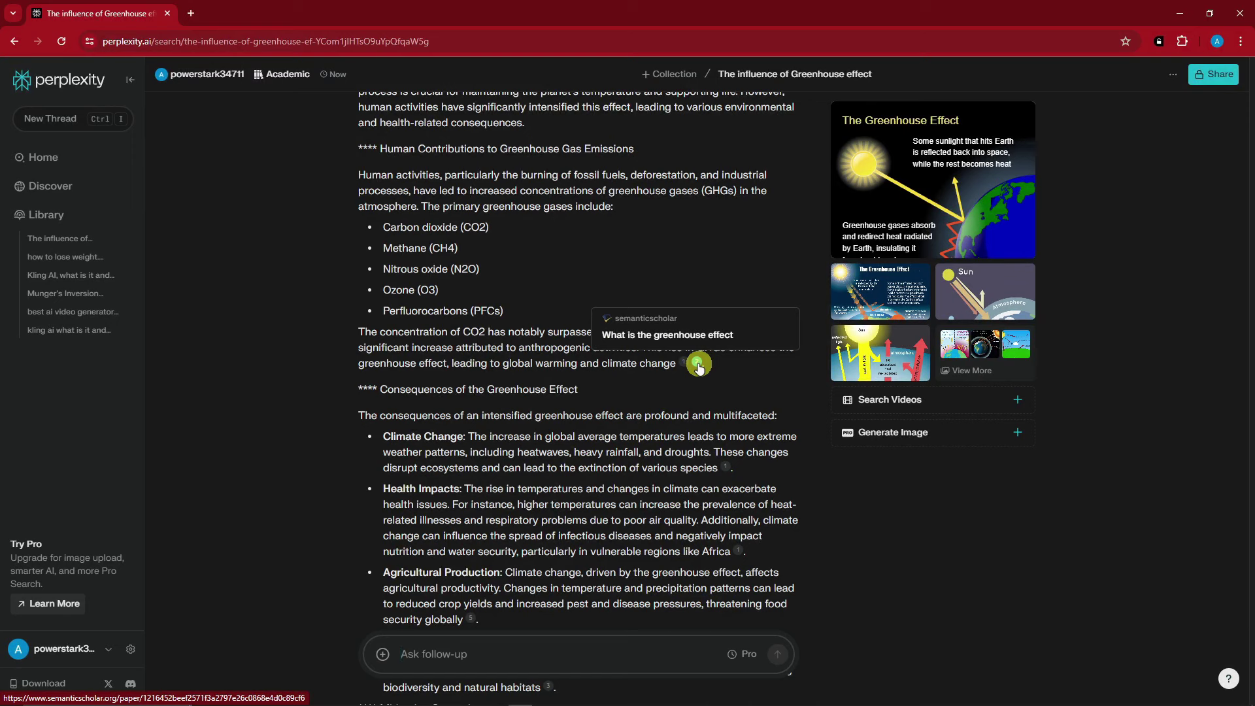
pyautogui.scroll(-3, 654, 425)
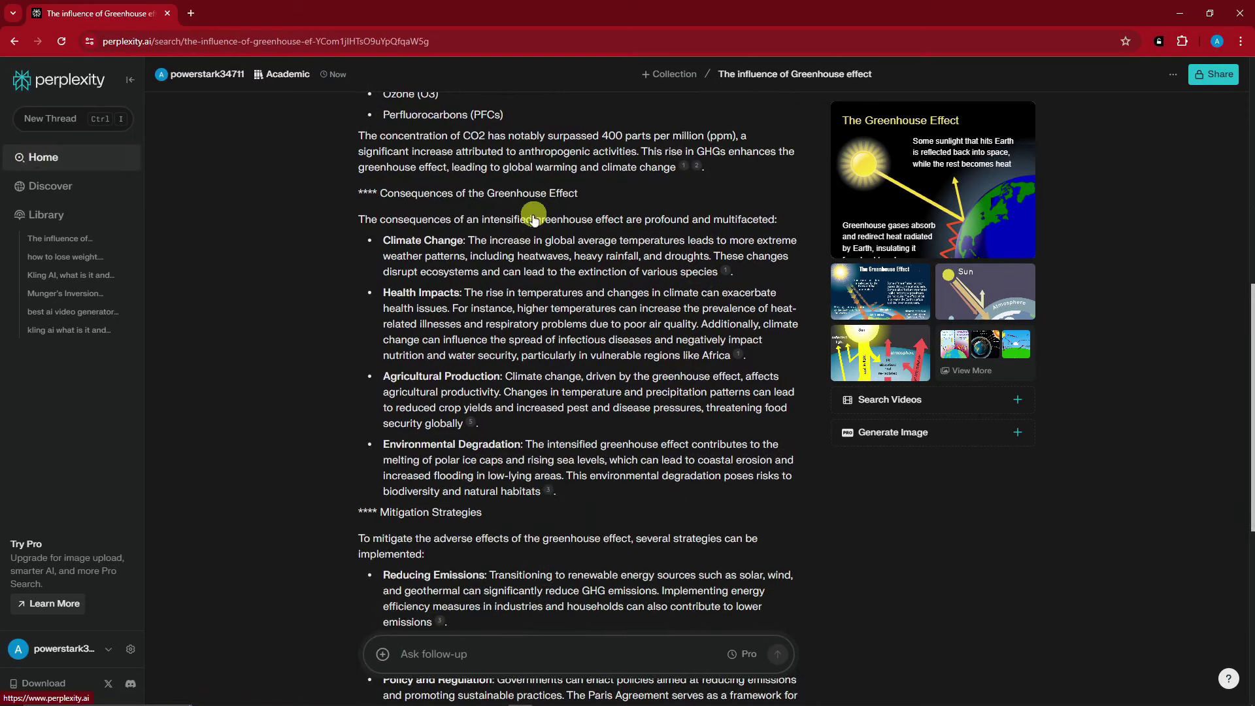
pyautogui.scroll(-7, 535, 221)
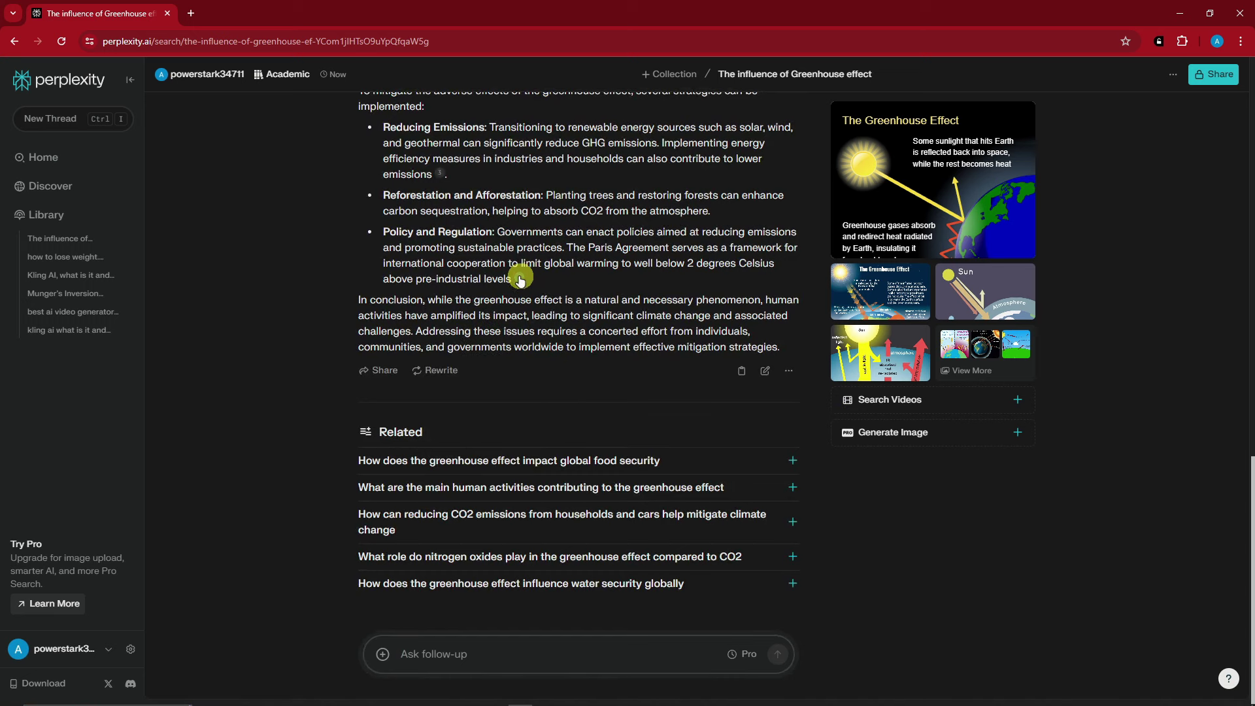
pyautogui.click(42, 155)
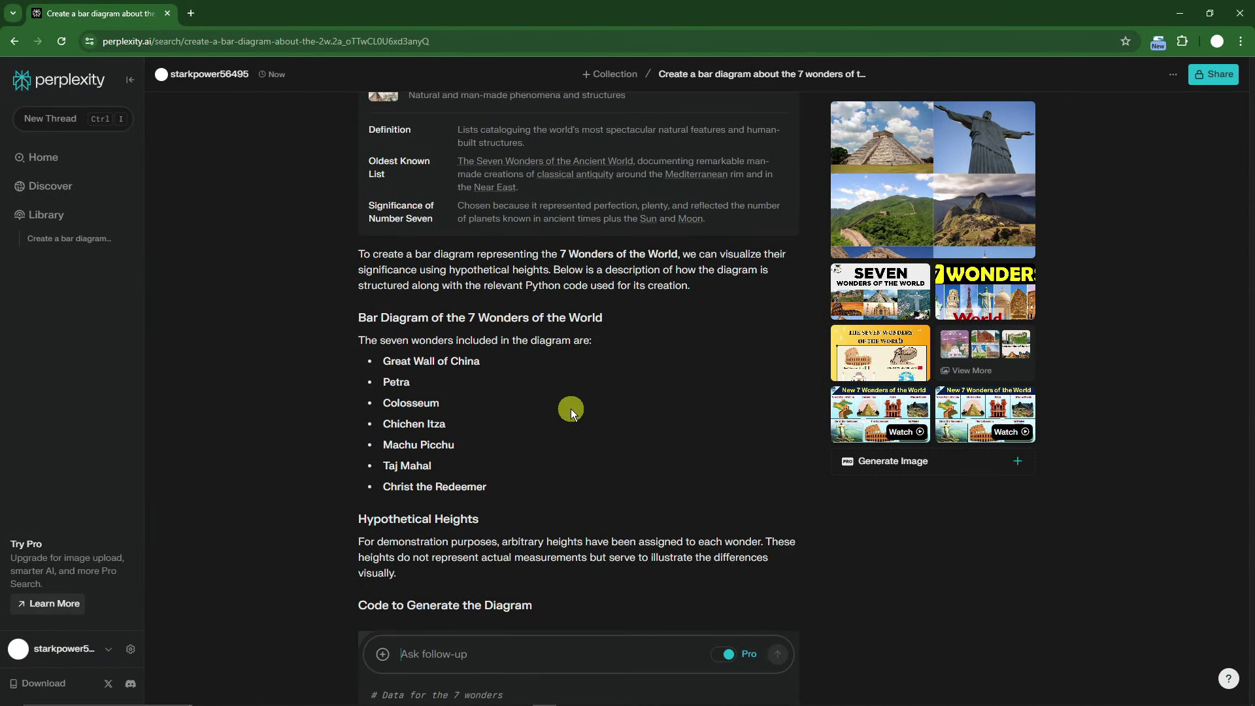
pyautogui.scroll(6, 571, 409)
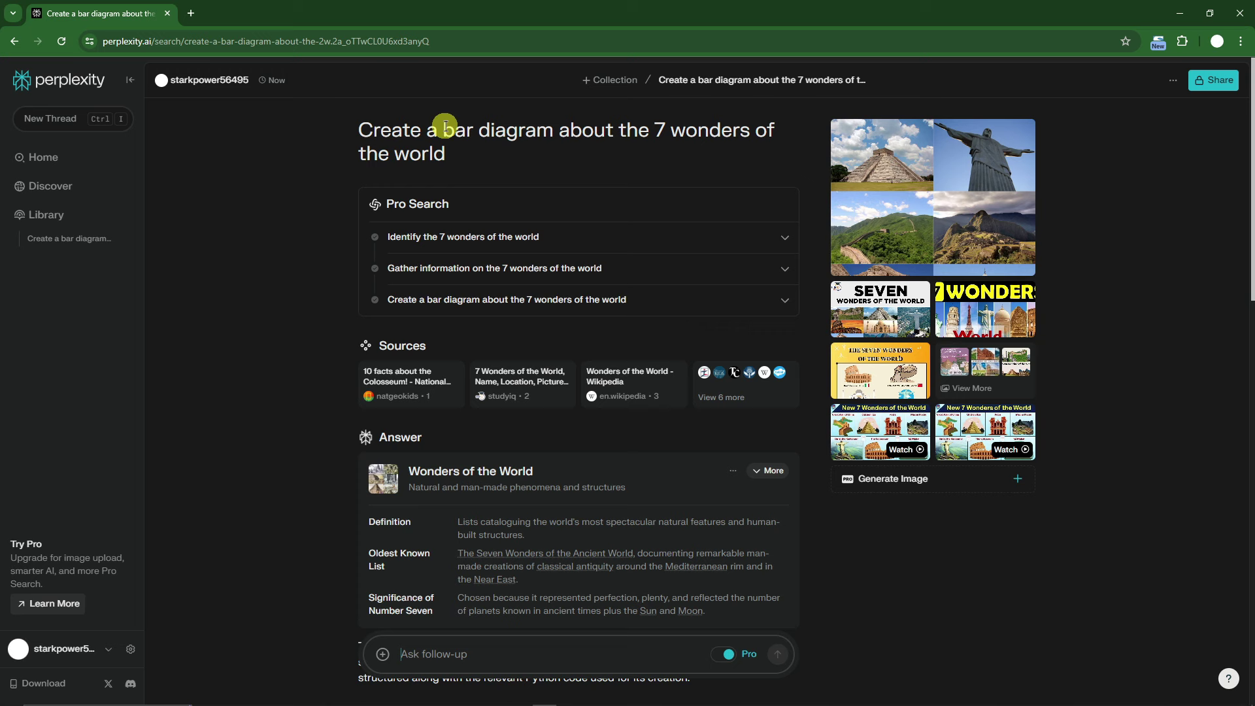
pyautogui.scroll(-14, 688, 195)
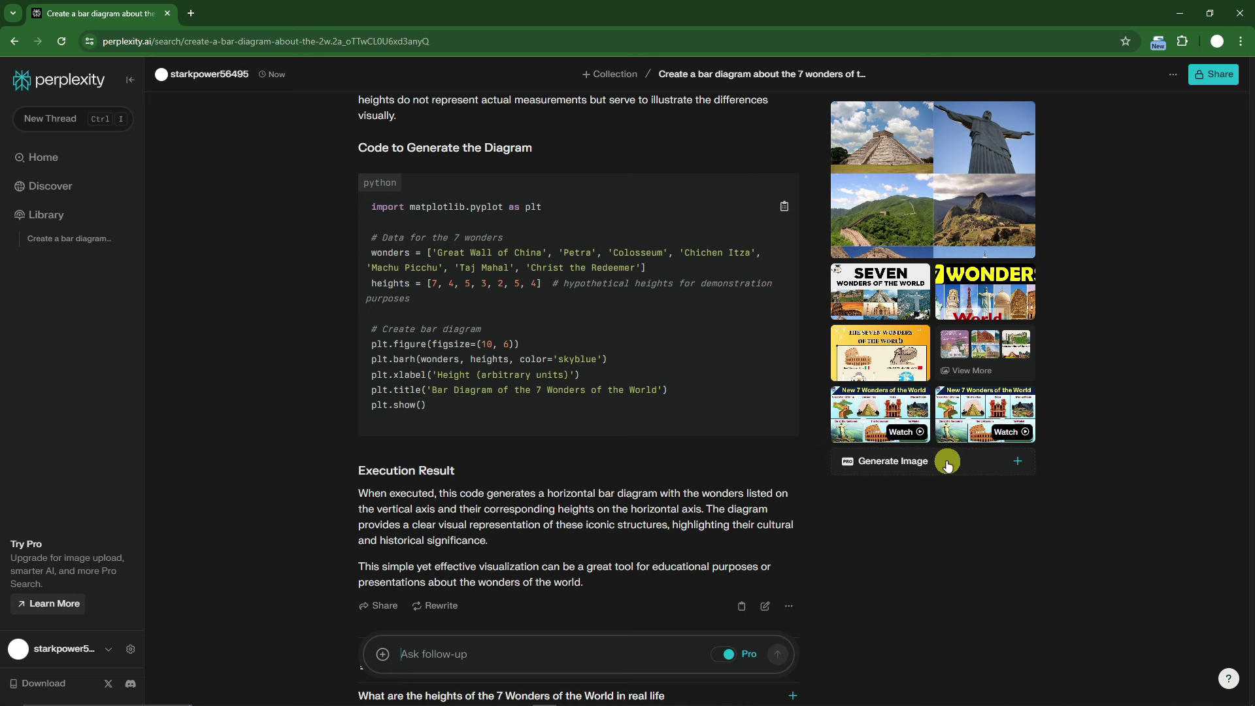
pyautogui.click(987, 462)
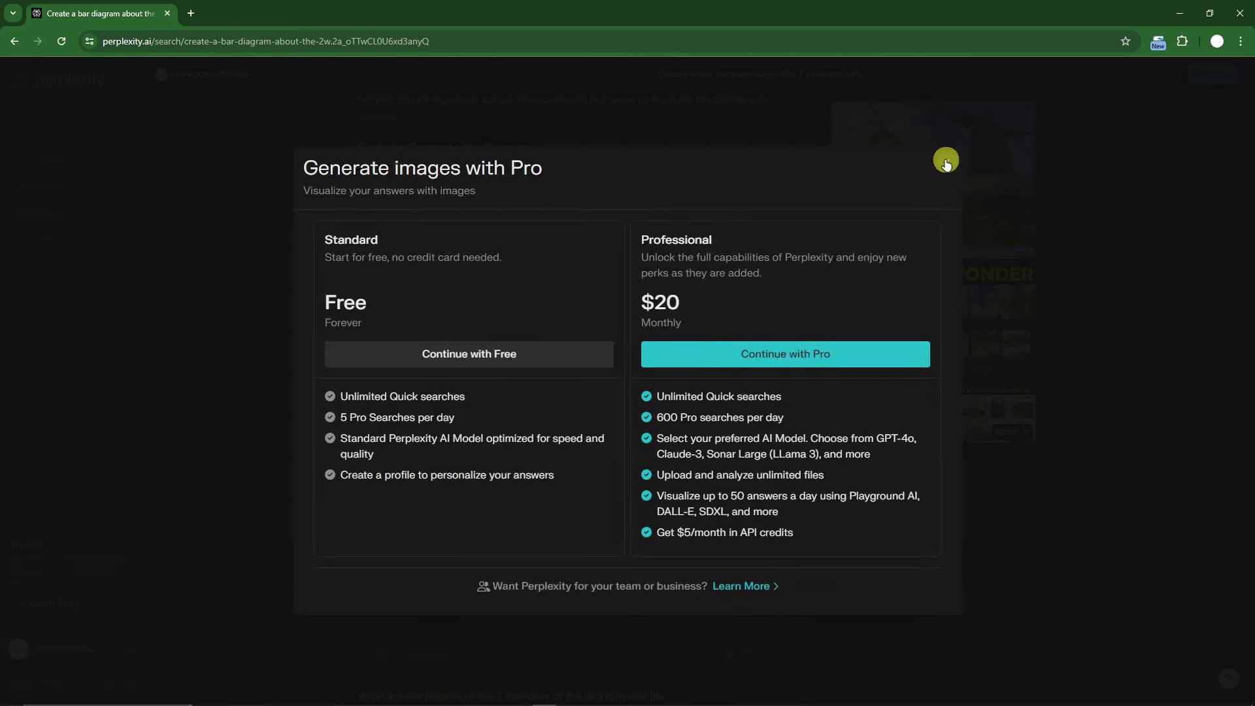
pyautogui.click(946, 159)
pyautogui.moveTo(436, 694)
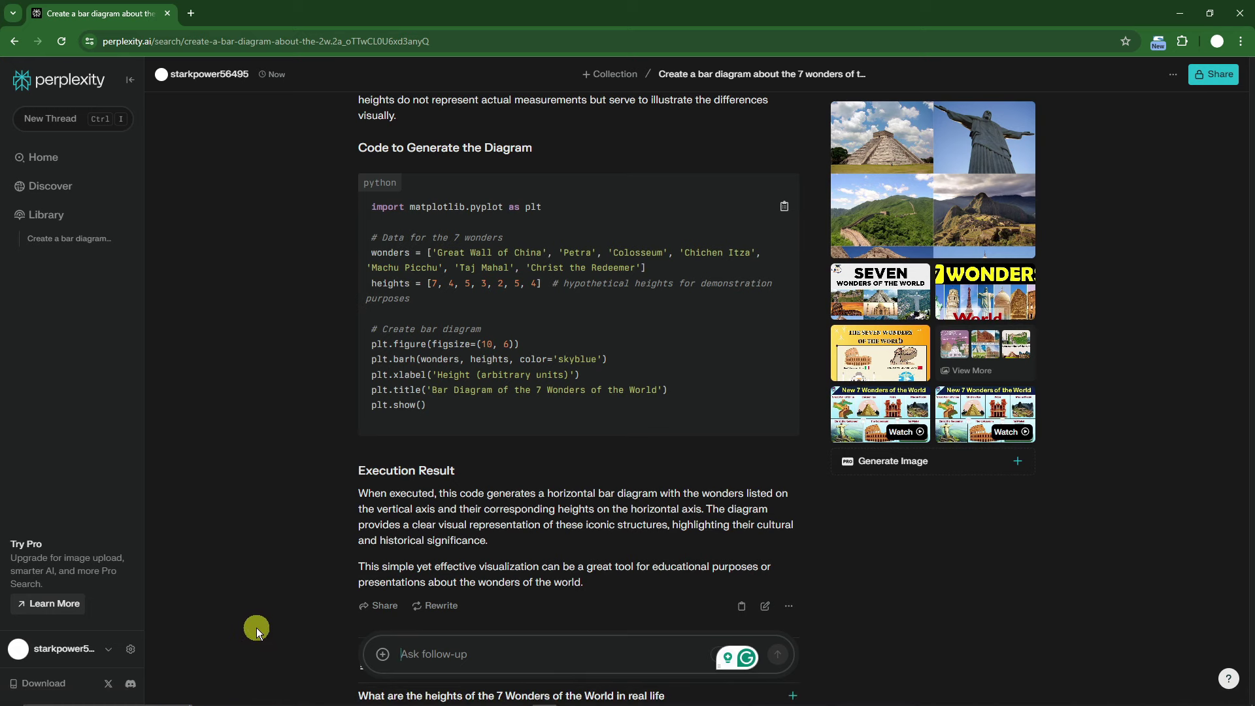
# Bring up diagram.jpg in Photos and reposition its window toward the right
pyautogui.click(256, 696)
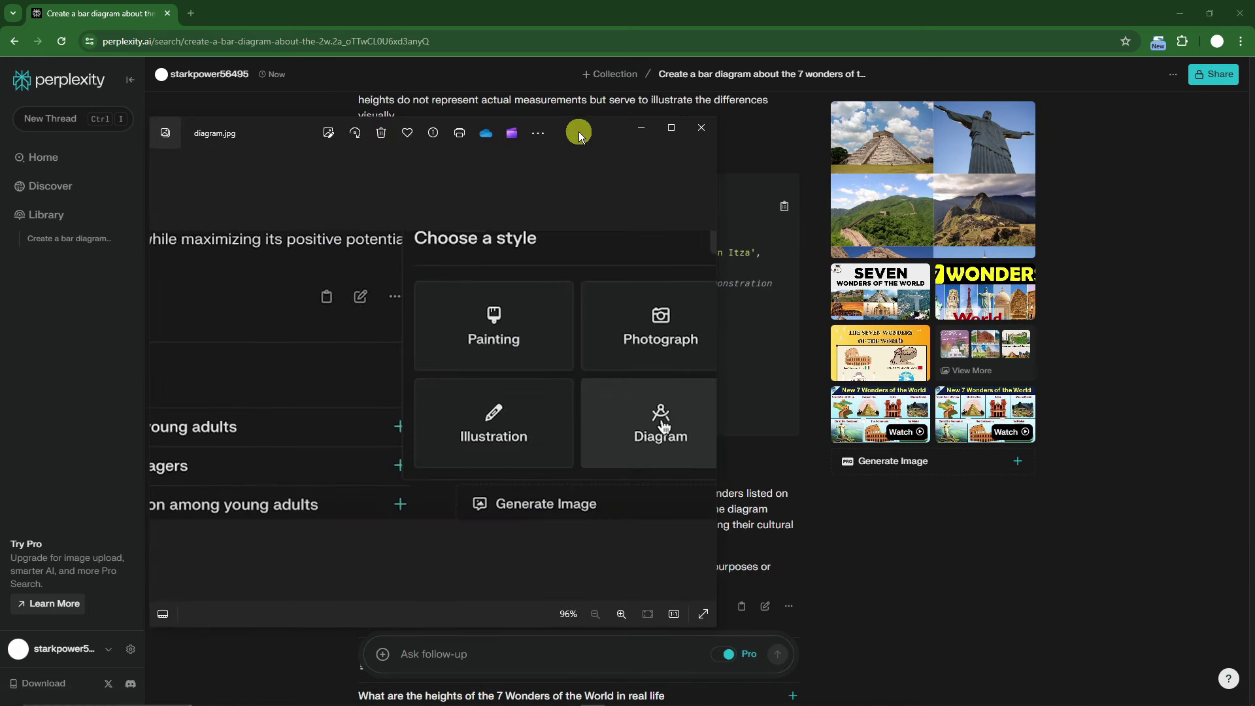
pyautogui.moveTo(579, 133); pyautogui.dragTo(724, 108)
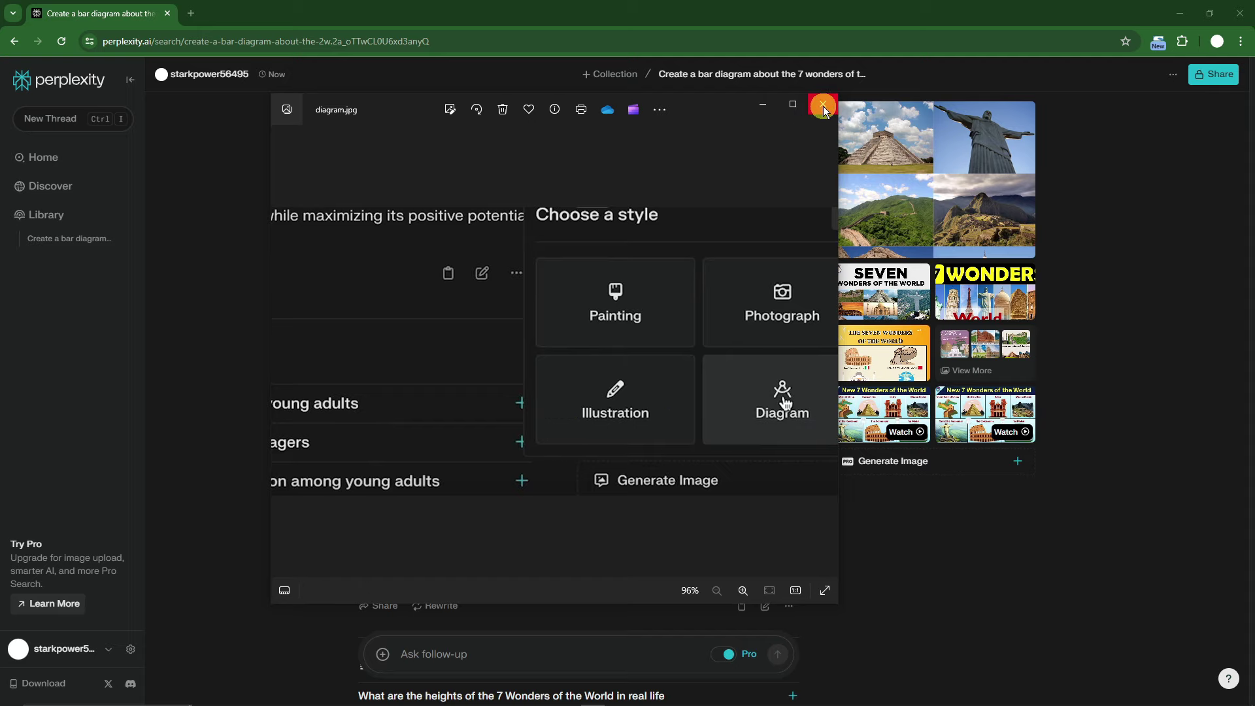
pyautogui.moveTo(729, 101)
pyautogui.mouseDown()
pyautogui.moveTo(695, 103)
pyautogui.moveTo(714, 103)
pyautogui.mouseUp()
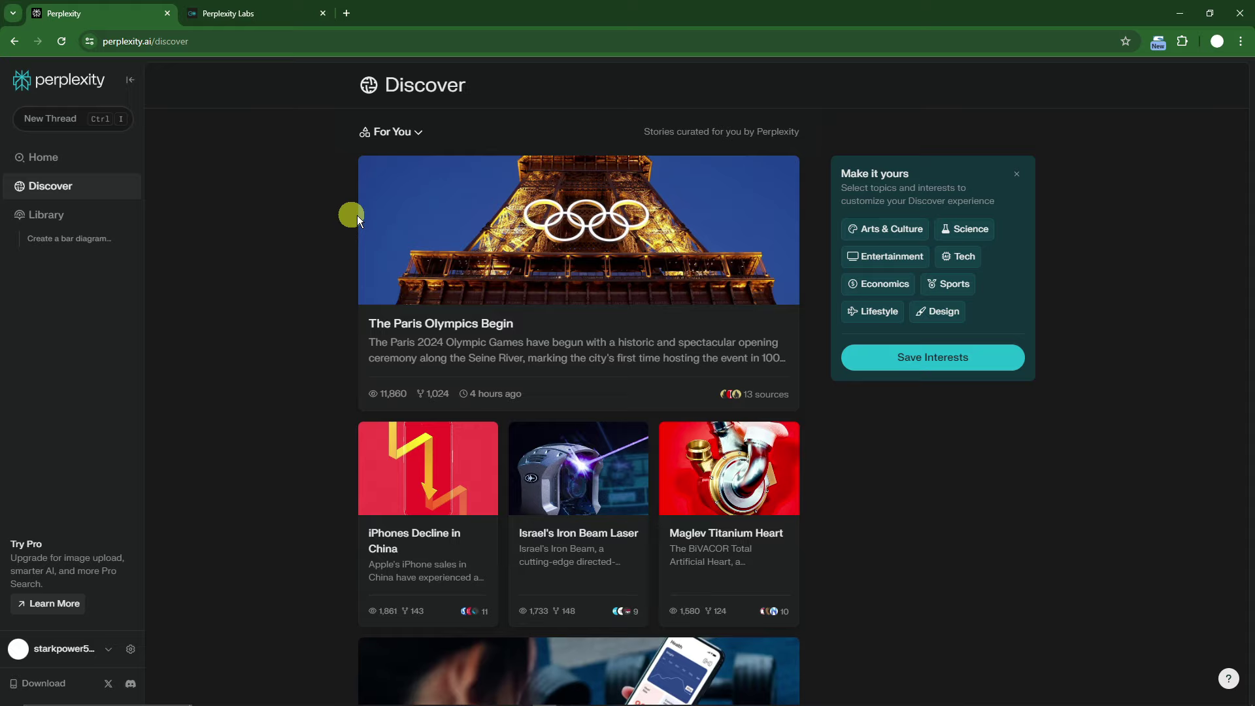
pyautogui.scroll(-14, 357, 219)
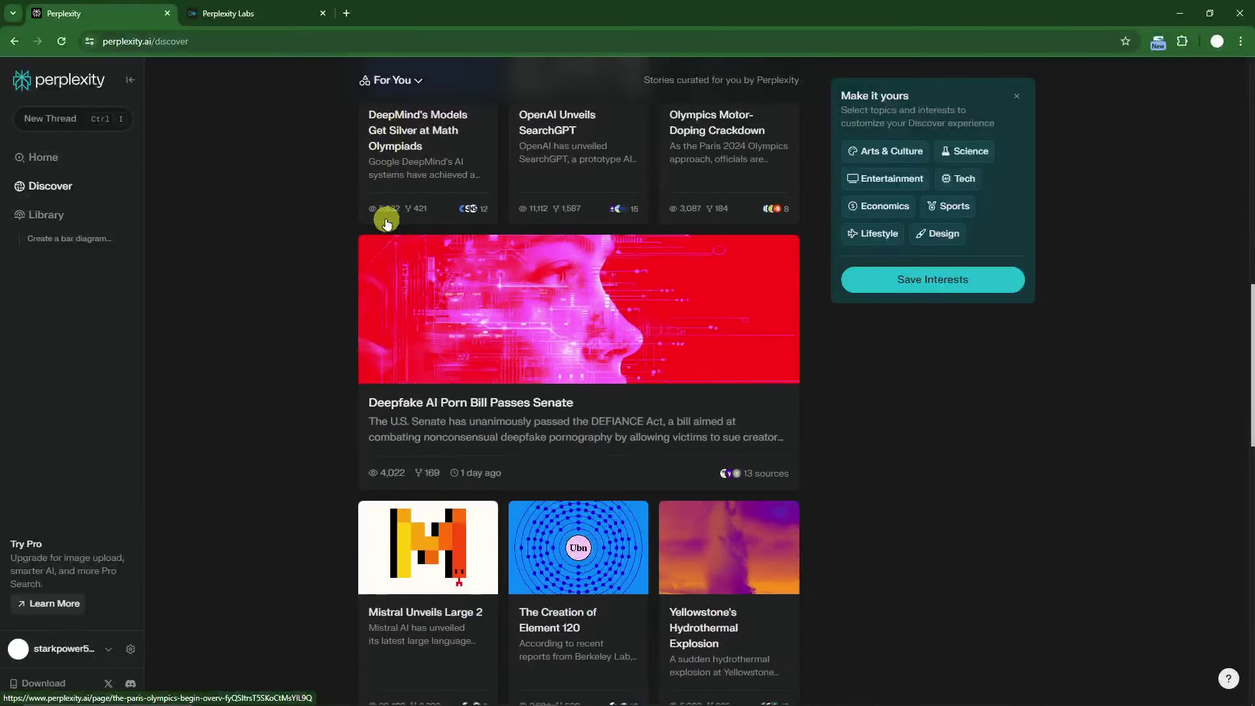
pyautogui.scroll(-13, 386, 220)
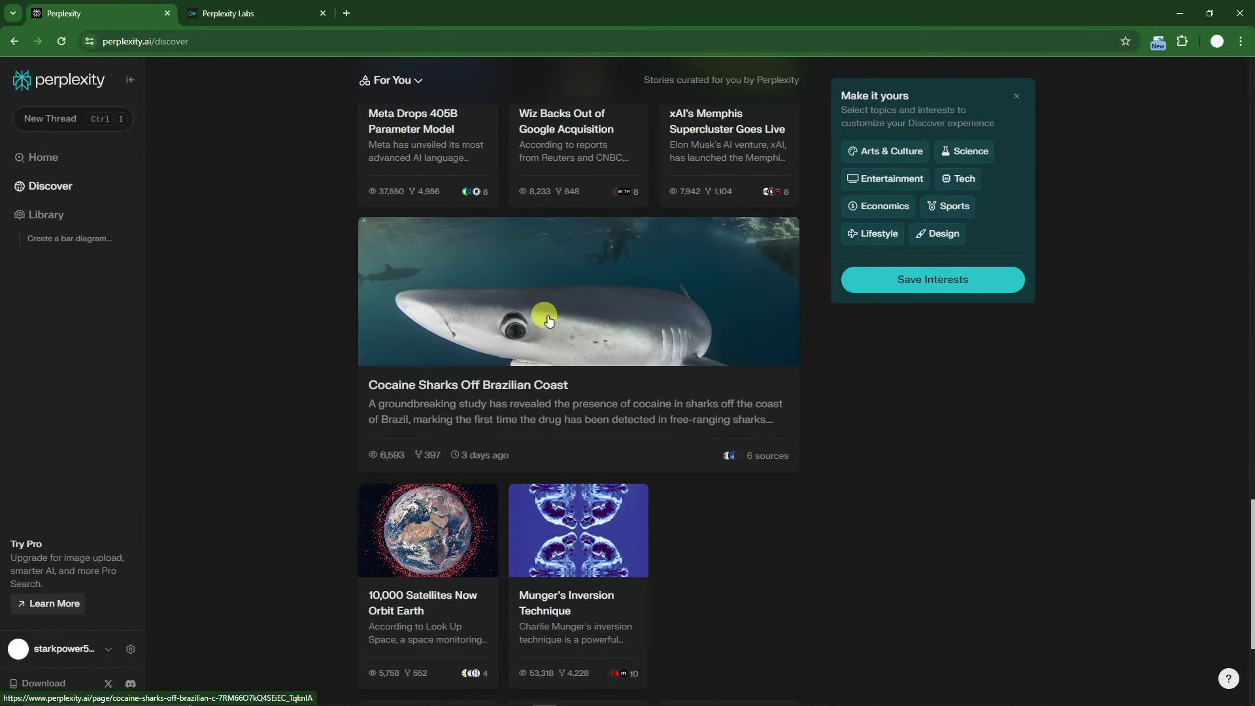
pyautogui.moveTo(1248, 337); pyautogui.dragTo(1247, 85)
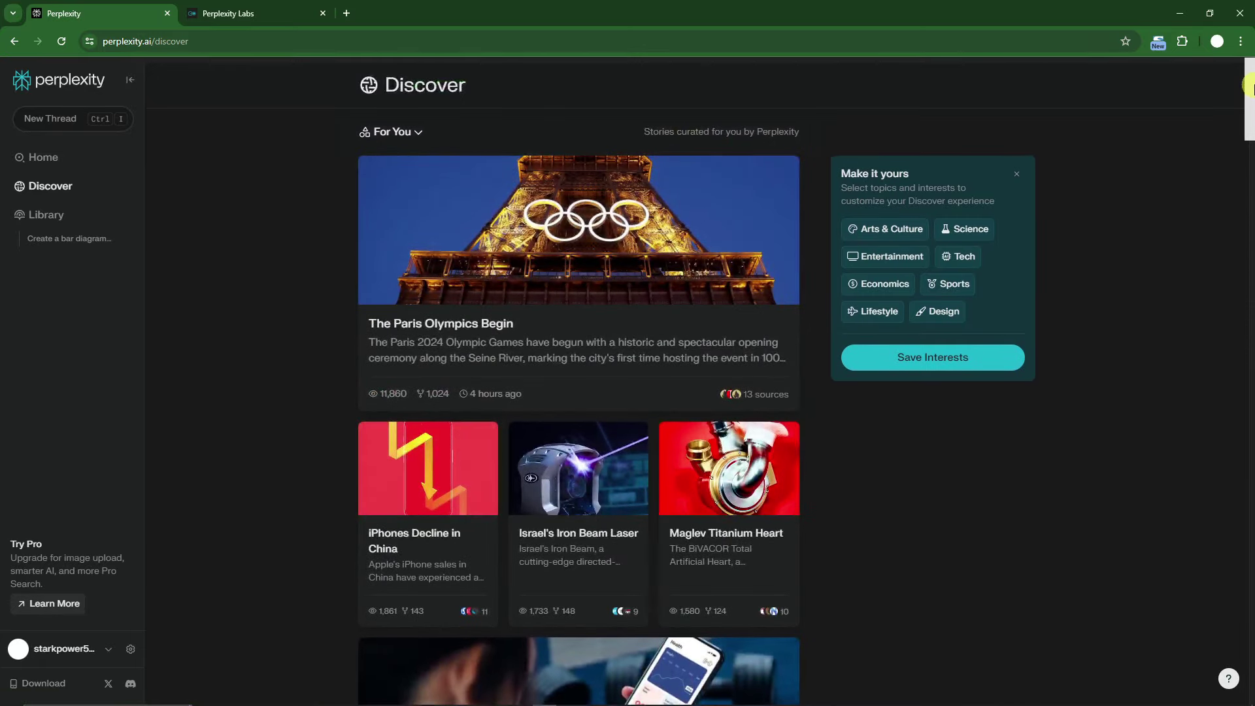
pyautogui.scroll(-5, 519, 229)
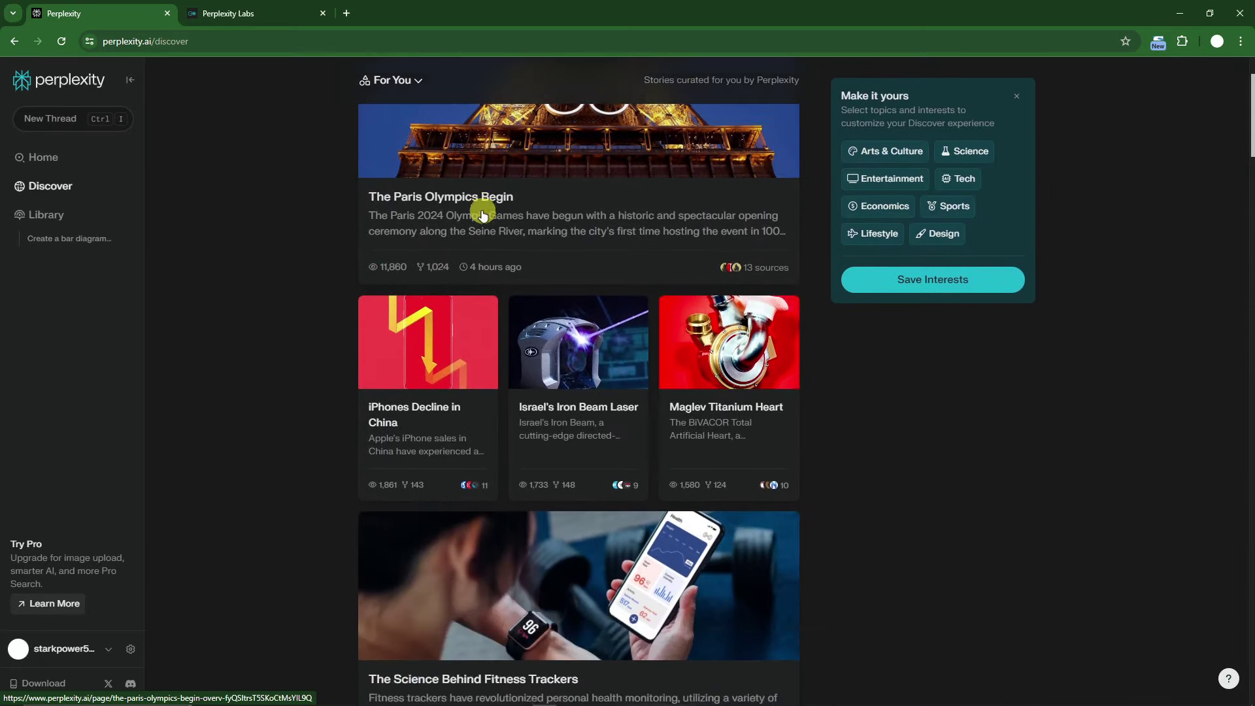
pyautogui.scroll(-3, 656, 259)
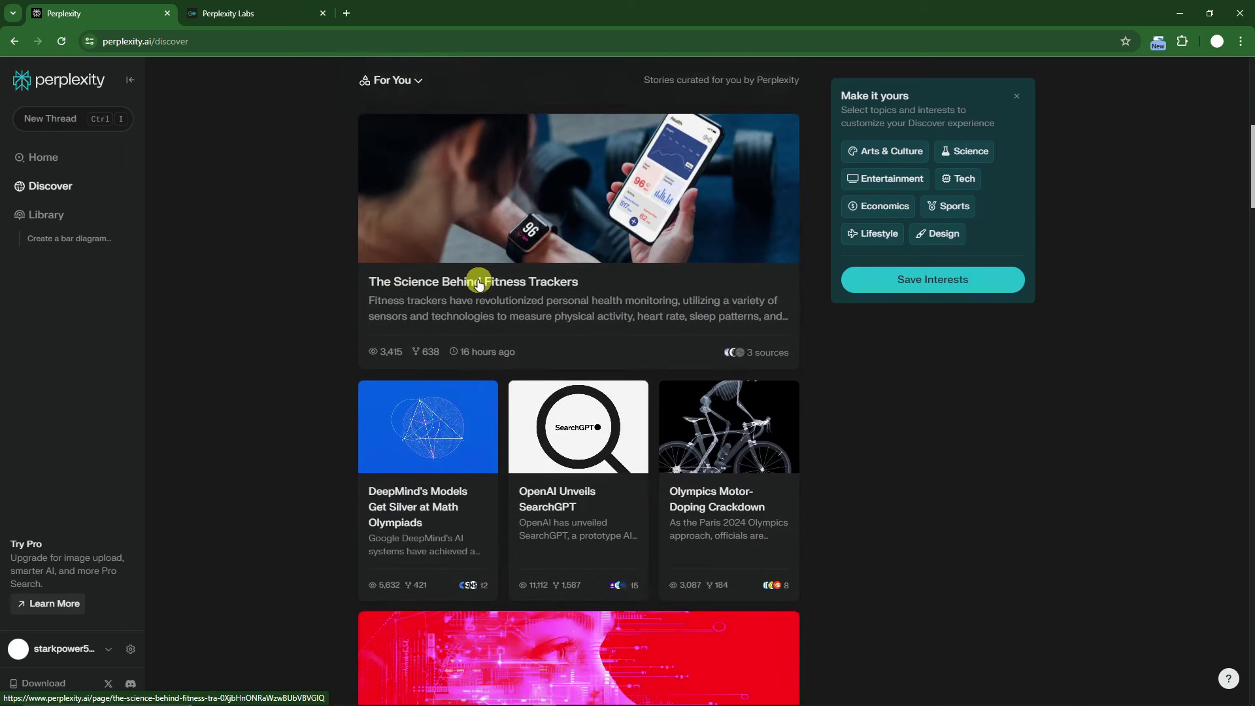
pyautogui.scroll(-9, 491, 262)
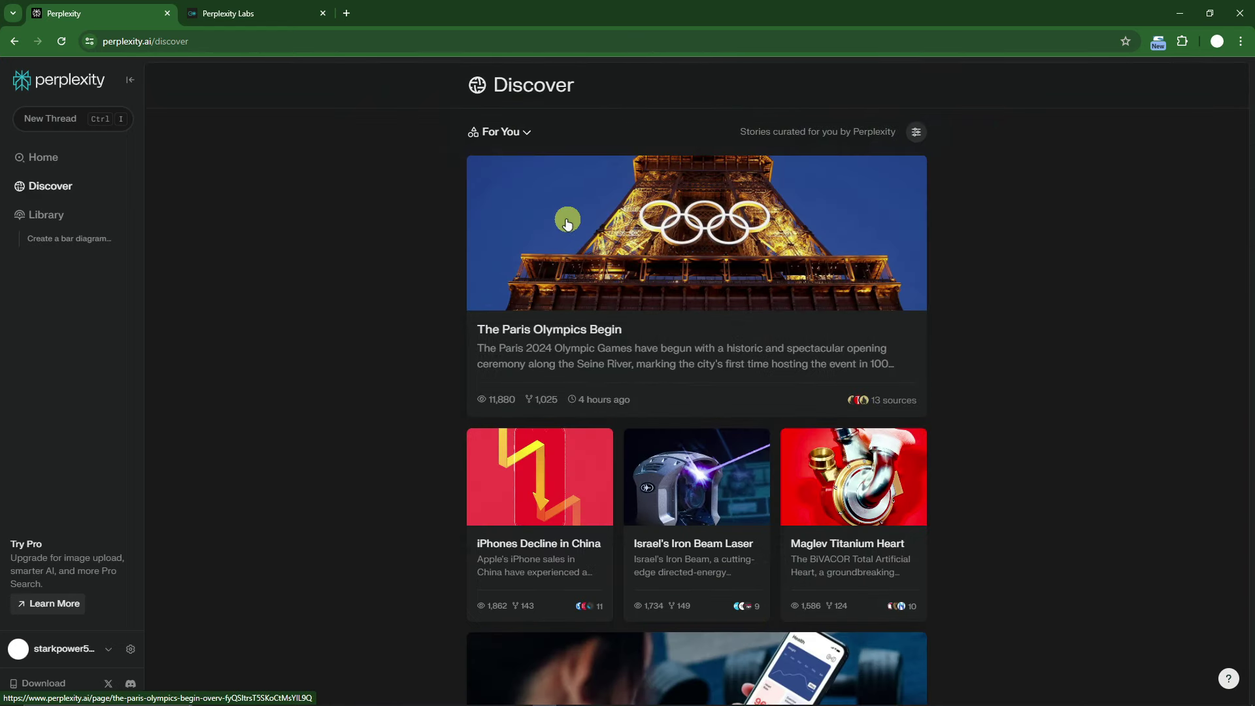
# Open The Paris Olympics Begin story, scroll the article and show its more-options menu
pyautogui.click(661, 282)
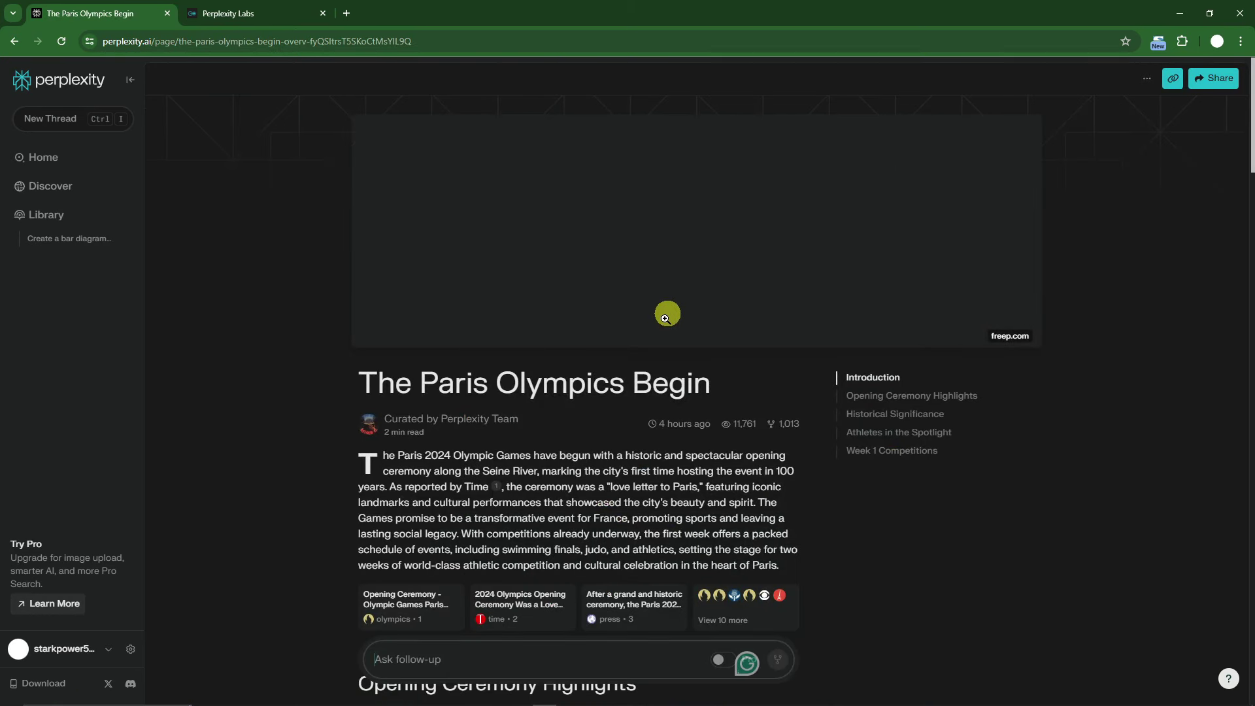
pyautogui.scroll(-2, 573, 387)
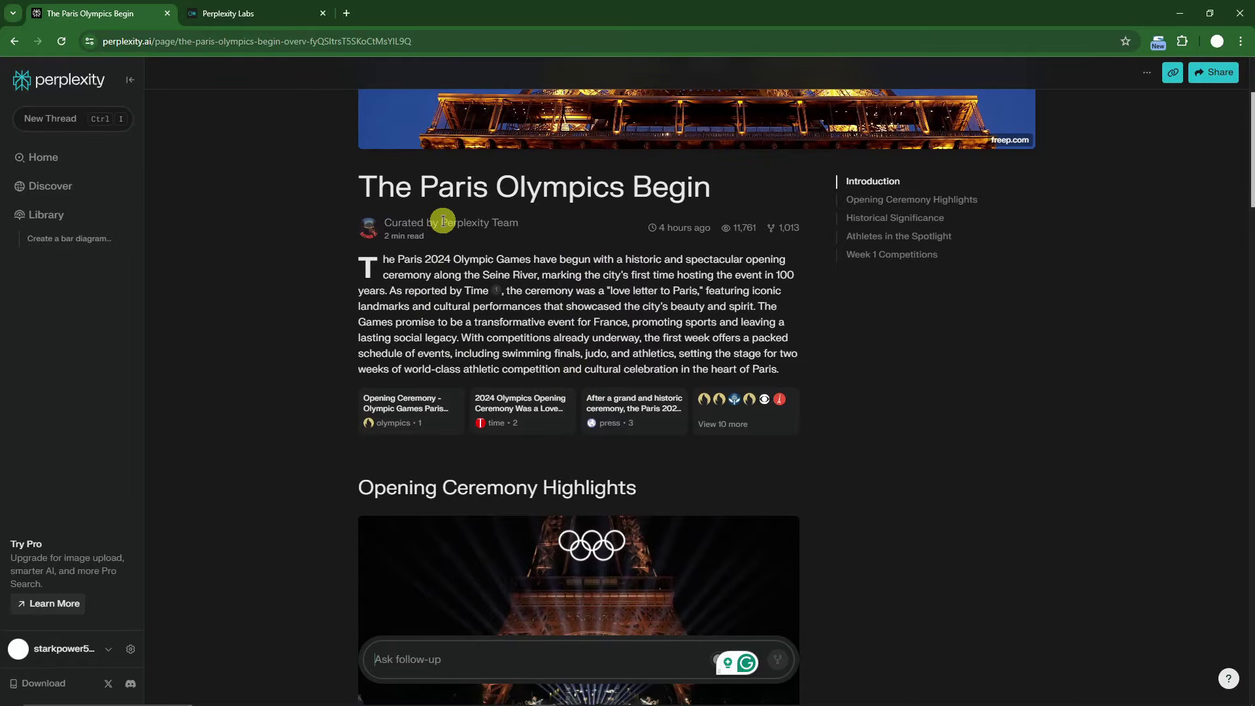
pyautogui.scroll(-8, 736, 284)
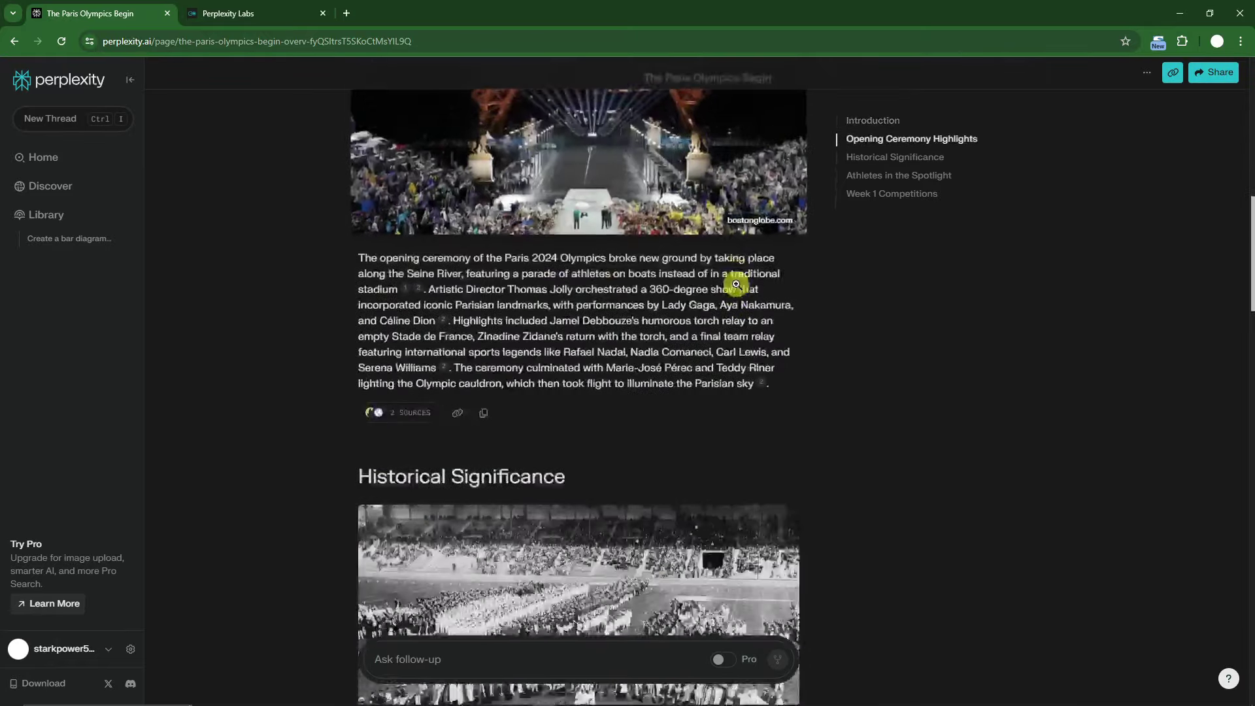
pyautogui.scroll(-15, 736, 284)
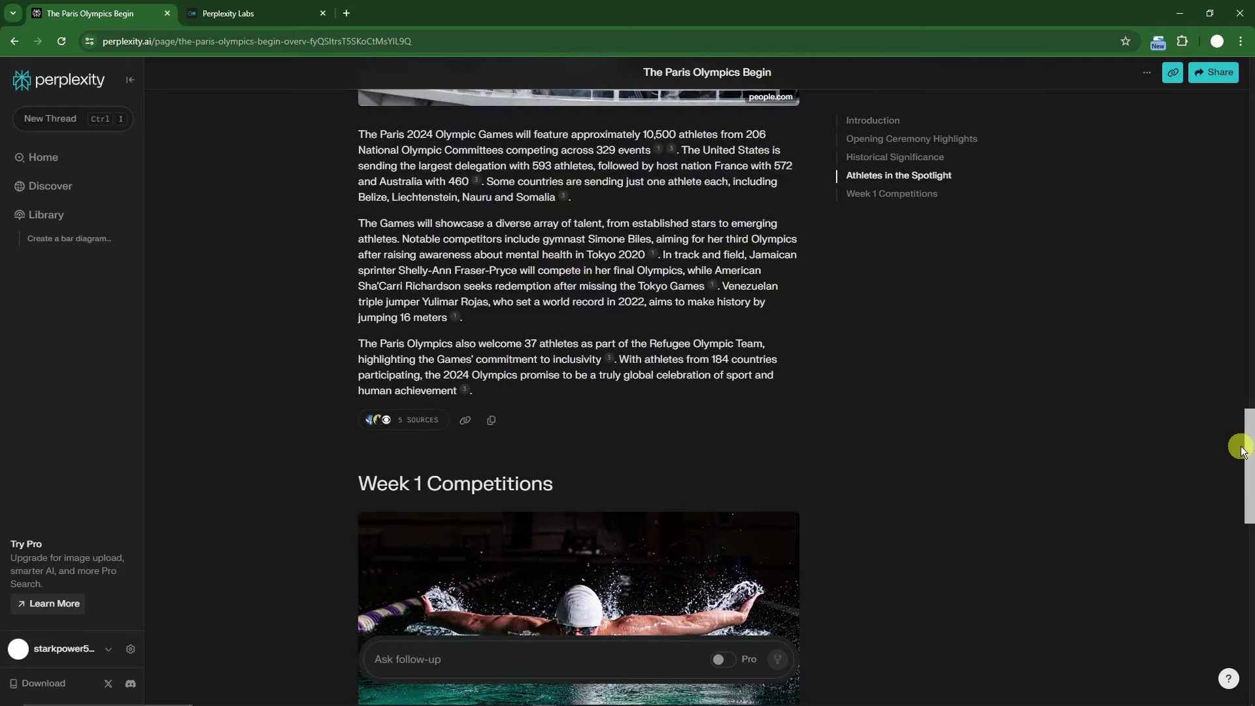
pyautogui.moveTo(1242, 450); pyautogui.dragTo(1242, 111)
pyautogui.click(1147, 74)
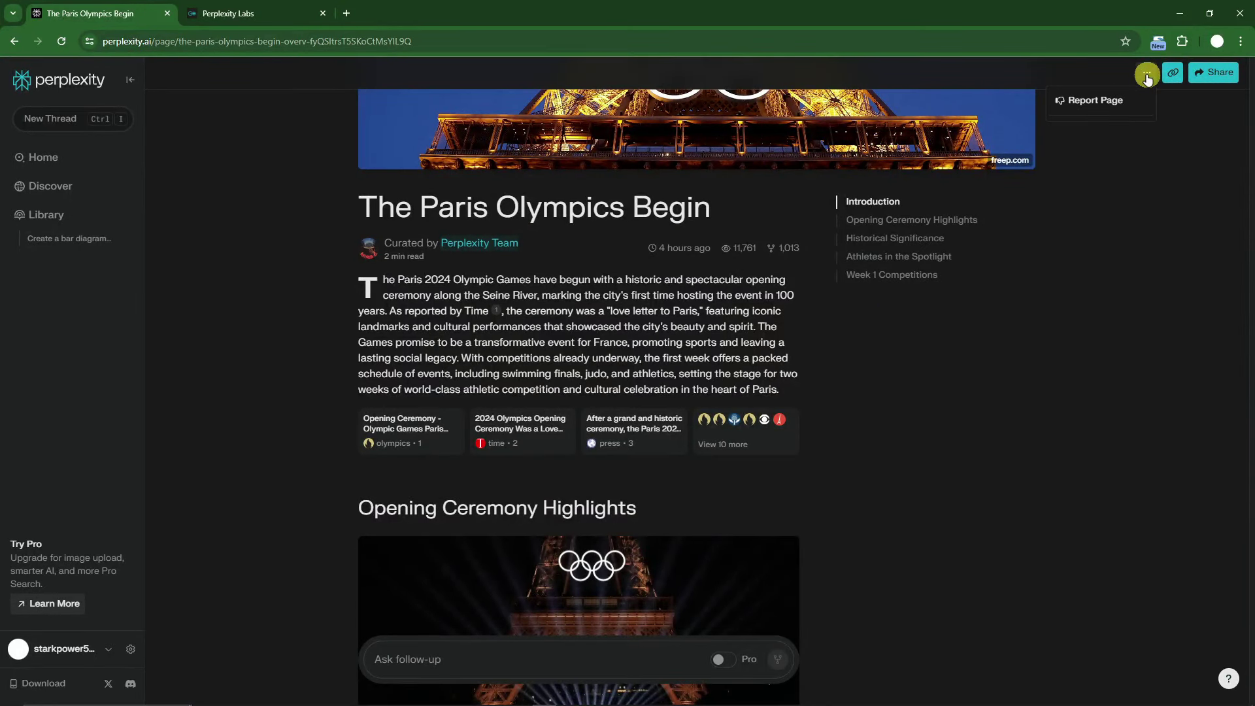
pyautogui.scroll(-4, 304, 215)
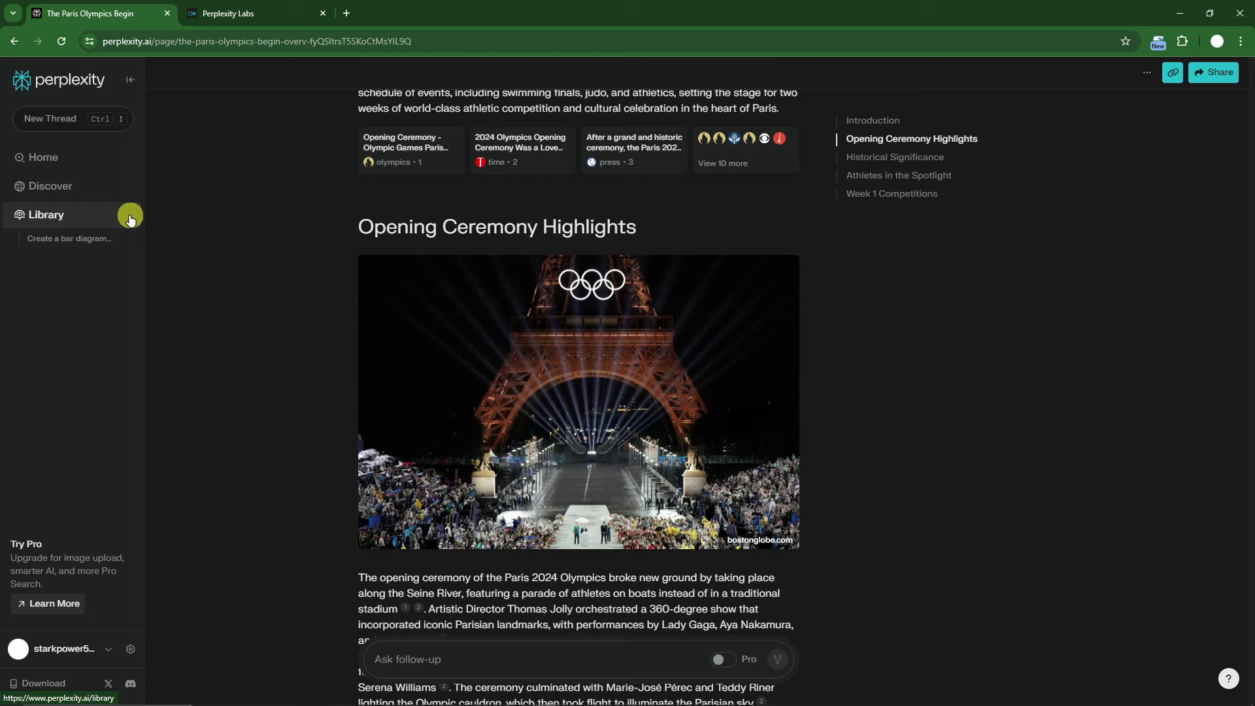
# Bring up the Page 1.jpg screenshot in Photos and move it up and left
pyautogui.moveTo(346, 701)
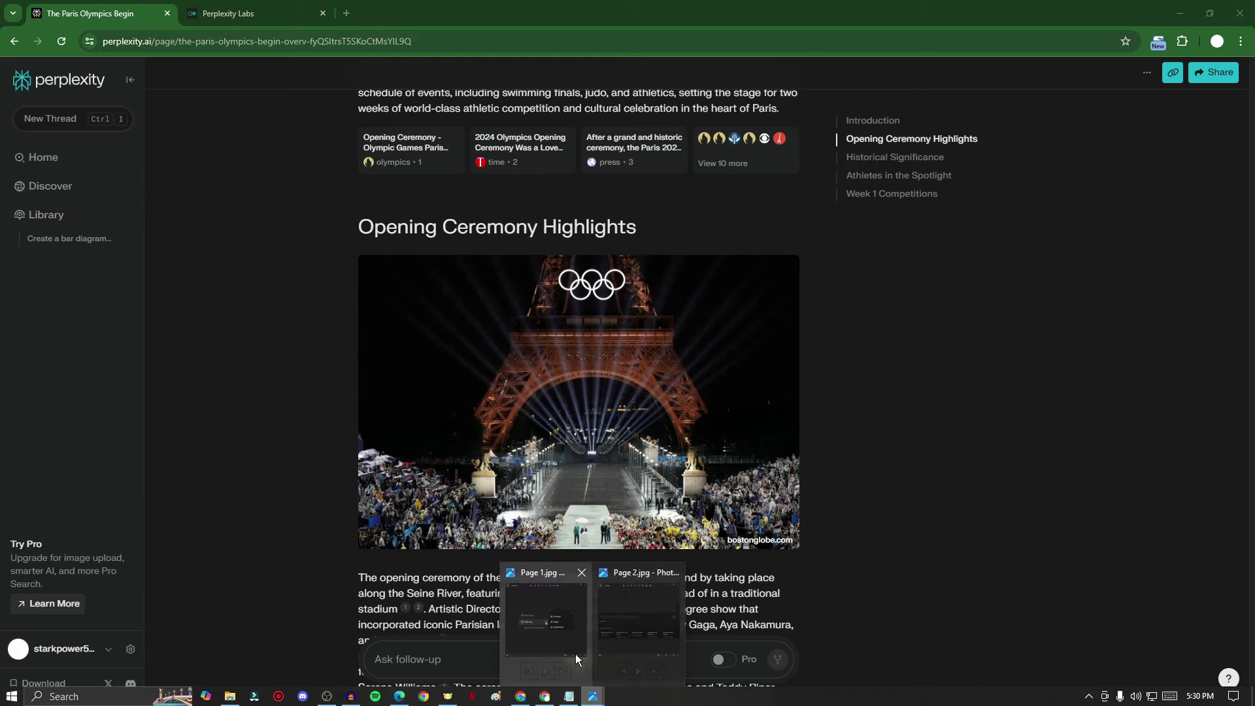
pyautogui.click(576, 654)
pyautogui.moveTo(664, 107); pyautogui.dragTo(592, 60)
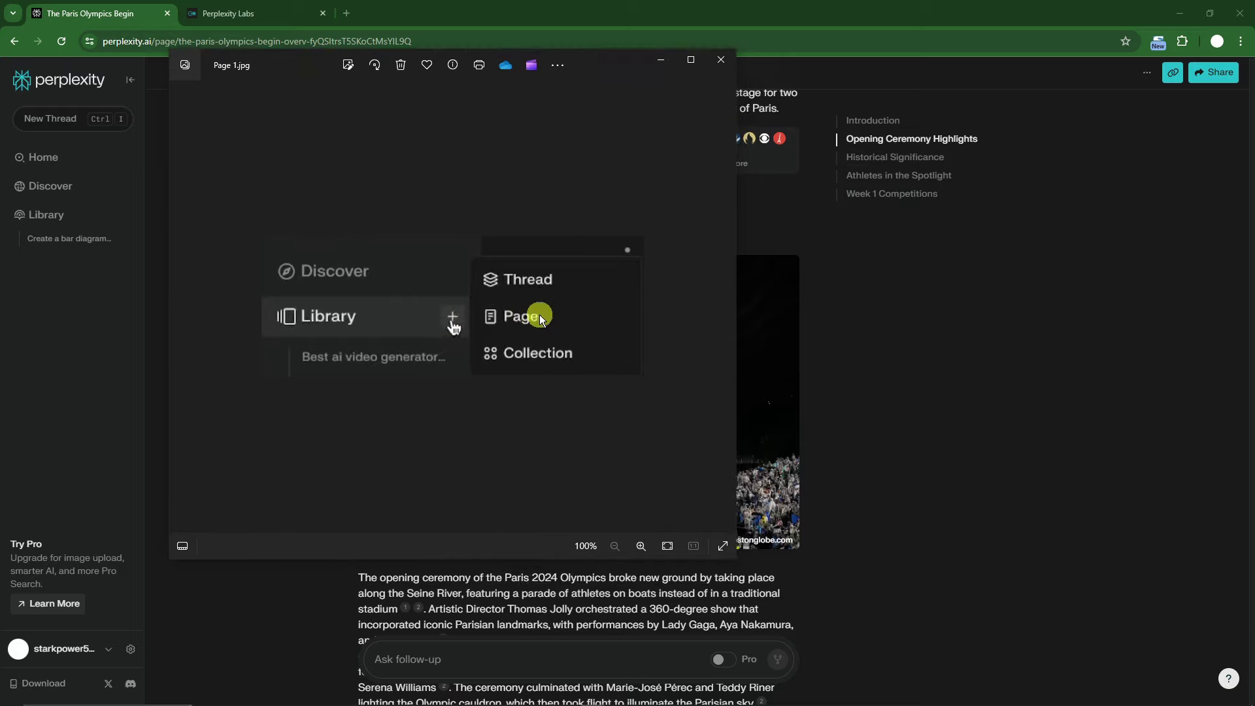
# View Page 2.jpg in Photos, zoom in and out, then minimize it
pyautogui.moveTo(593, 701)
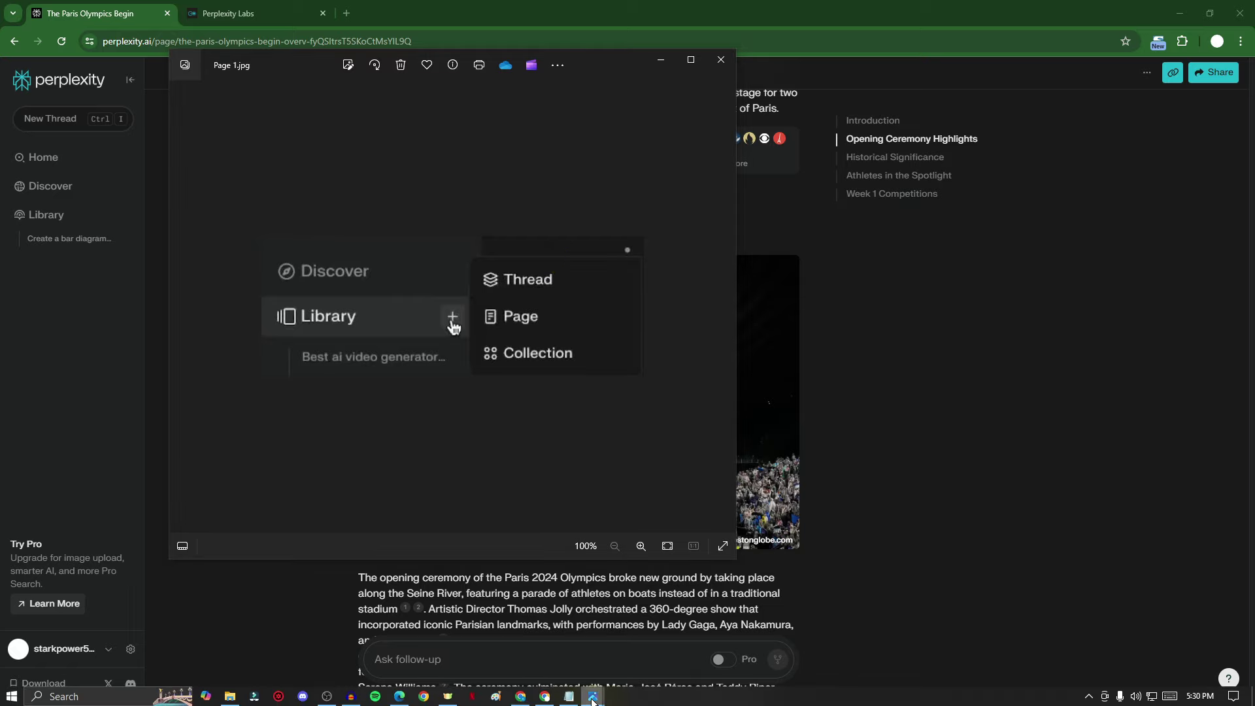
pyautogui.click(663, 626)
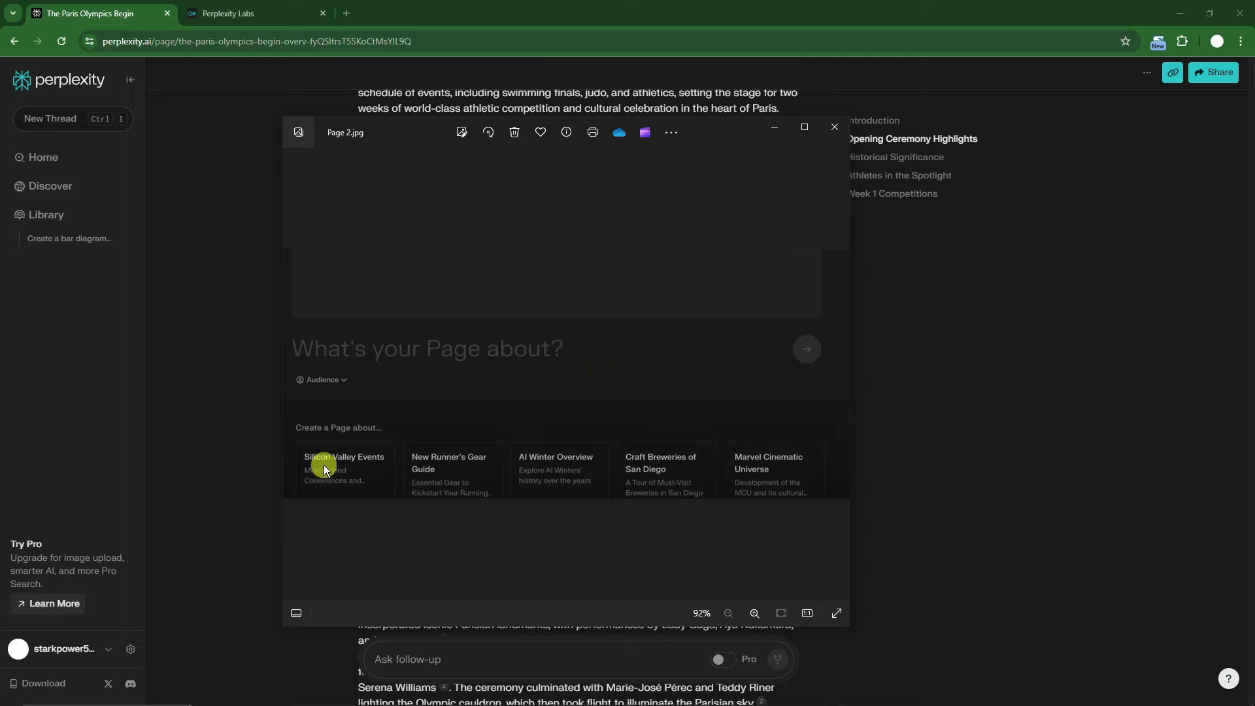
pyautogui.scroll(5, 324, 465)
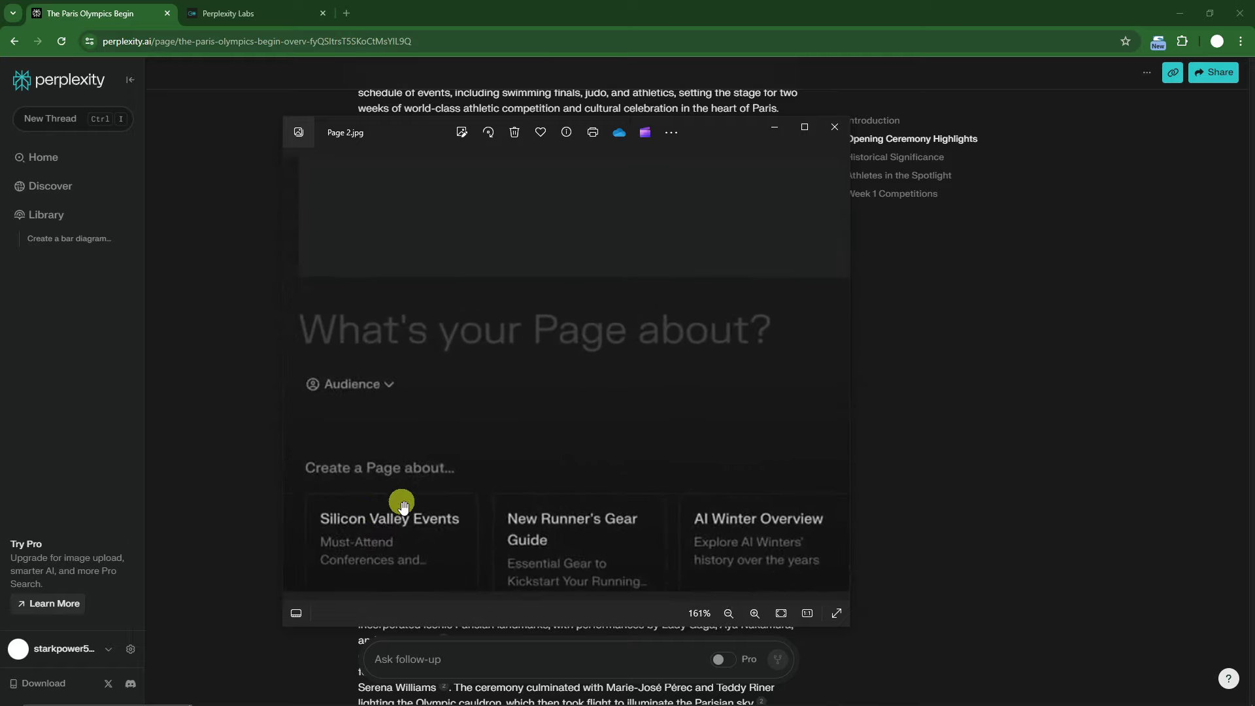
pyautogui.scroll(-4, 405, 506)
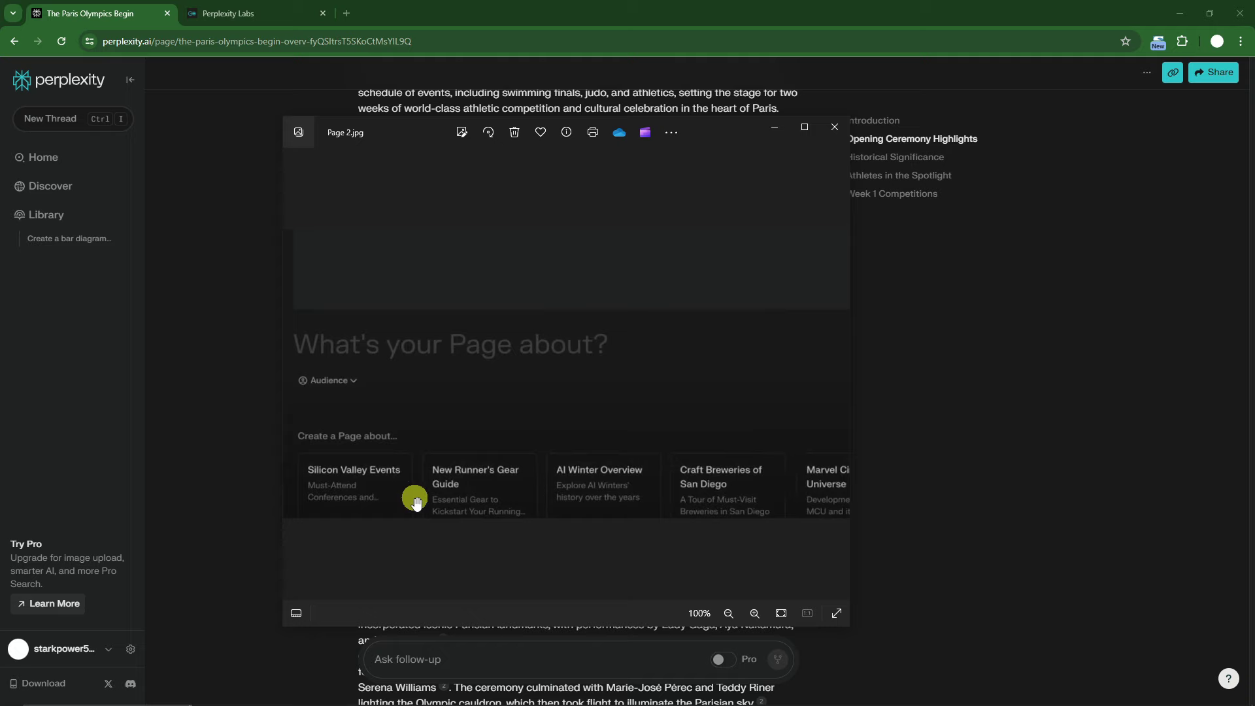
pyautogui.click(777, 133)
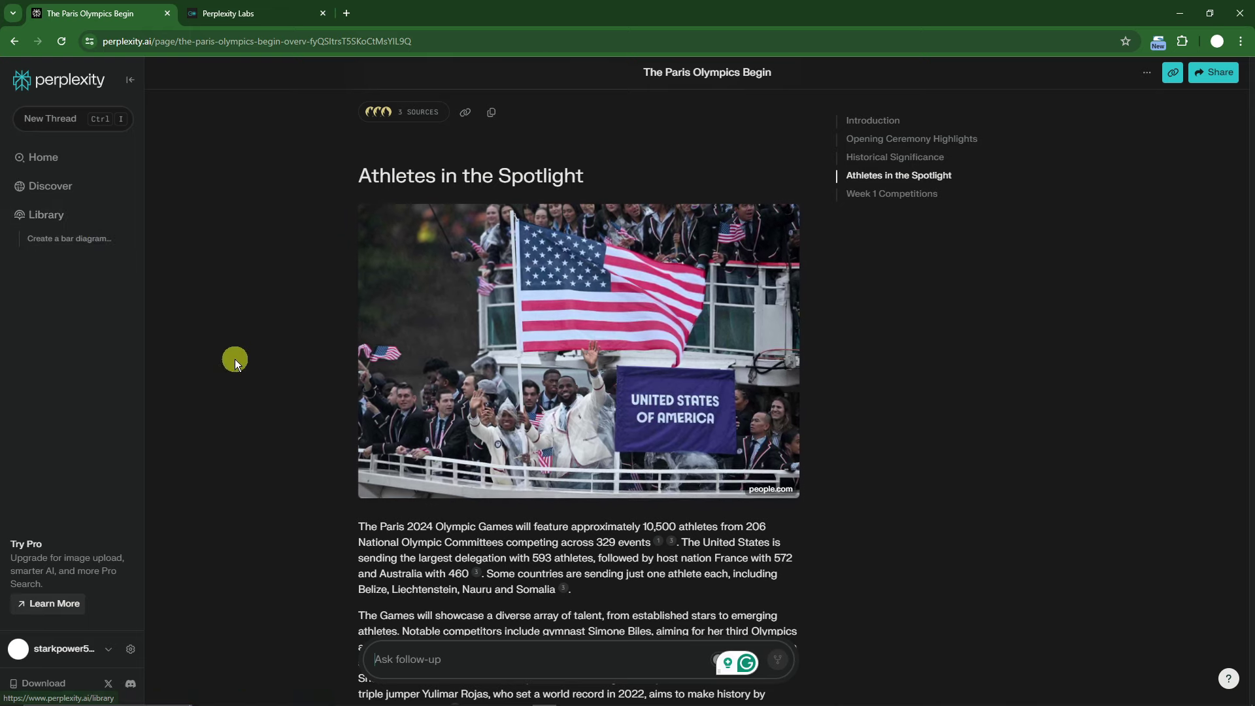
# Open the account settings page and scroll down through it
pyautogui.click(131, 649)
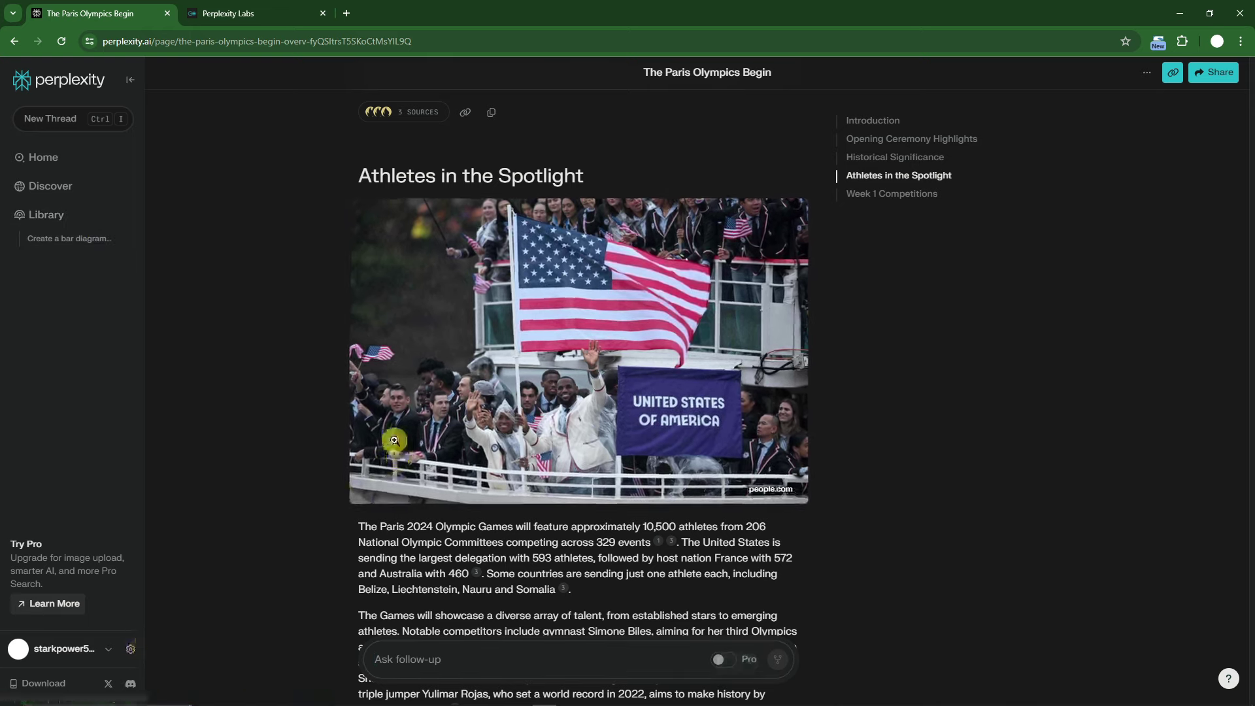
pyautogui.scroll(-1, 879, 395)
pyautogui.scroll(-5, 808, 445)
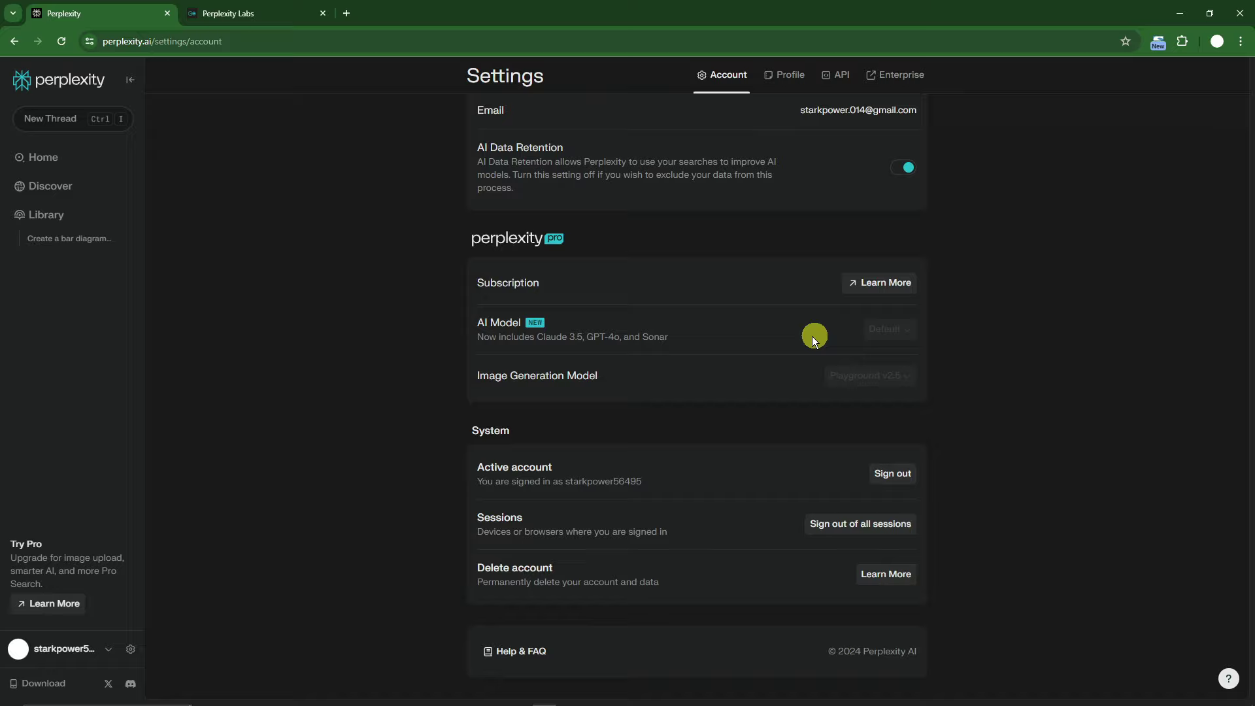
# Open Page 2 and Language images from Desktop, close them, and highlight the AI Model setting
pyautogui.click(229, 699)
pyautogui.doubleClick(510, 337)
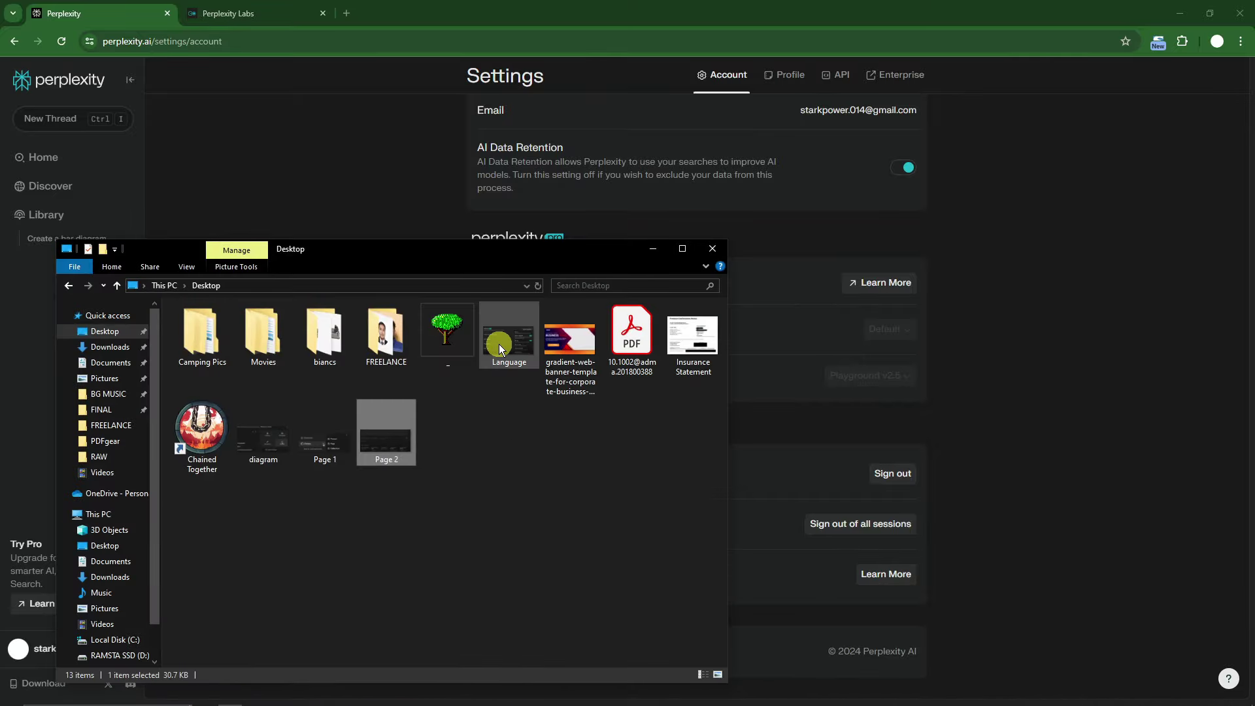
pyautogui.doubleClick(236, 266)
pyautogui.click(835, 128)
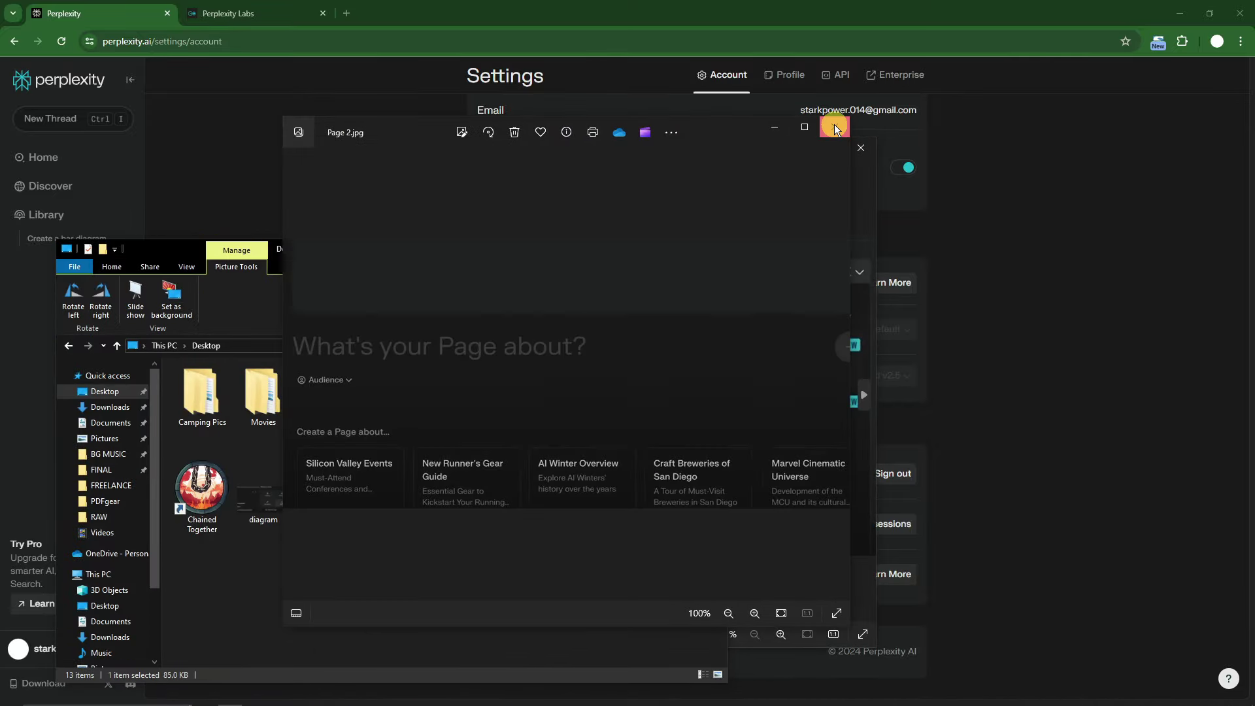
pyautogui.click(713, 248)
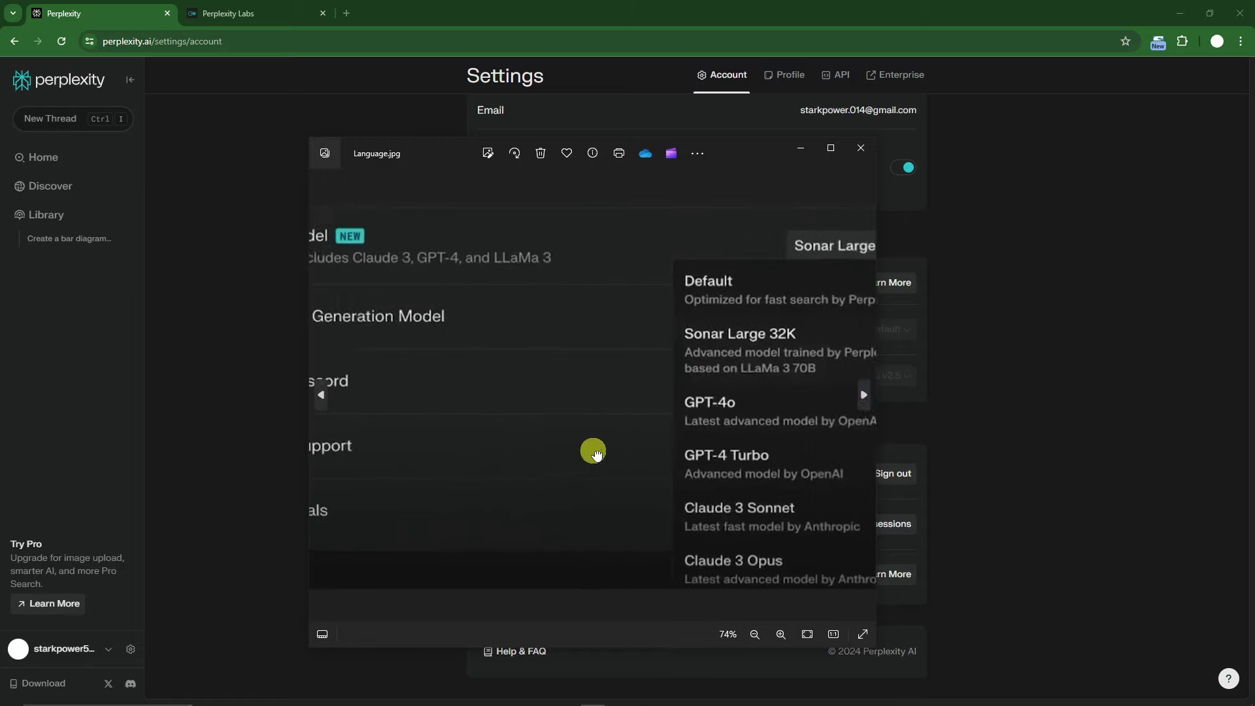
pyautogui.scroll(-2, 596, 455)
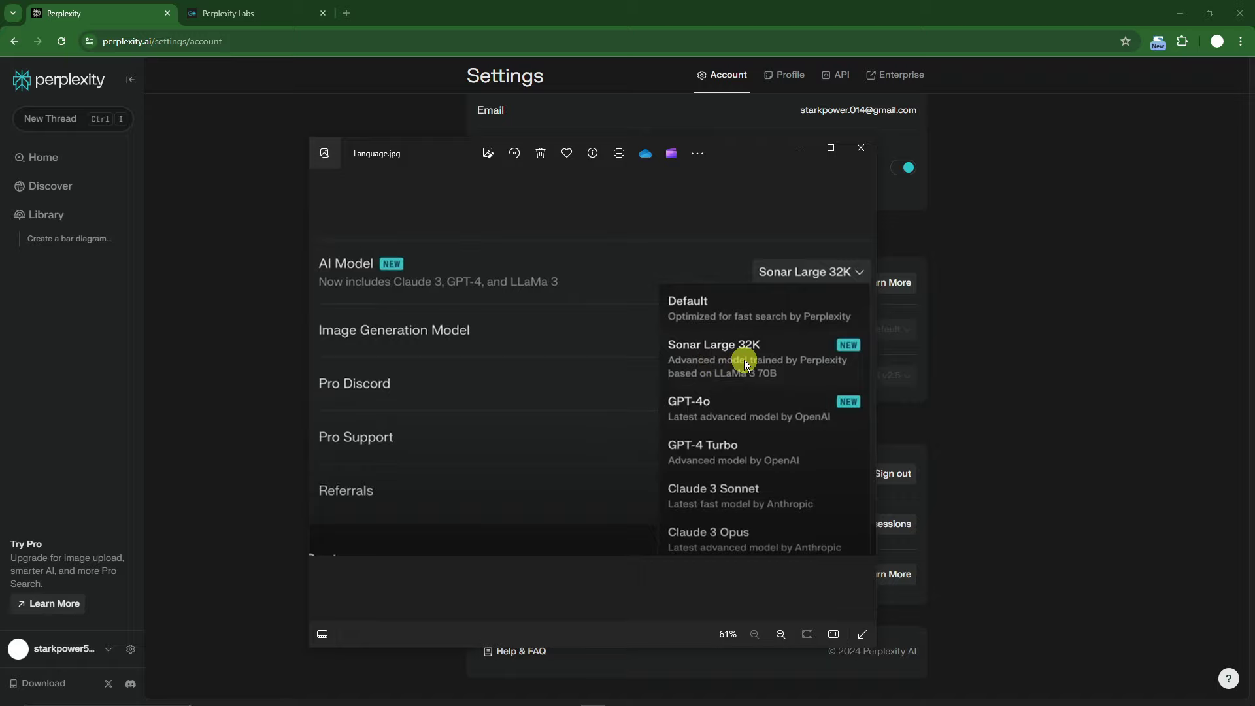
pyautogui.click(860, 152)
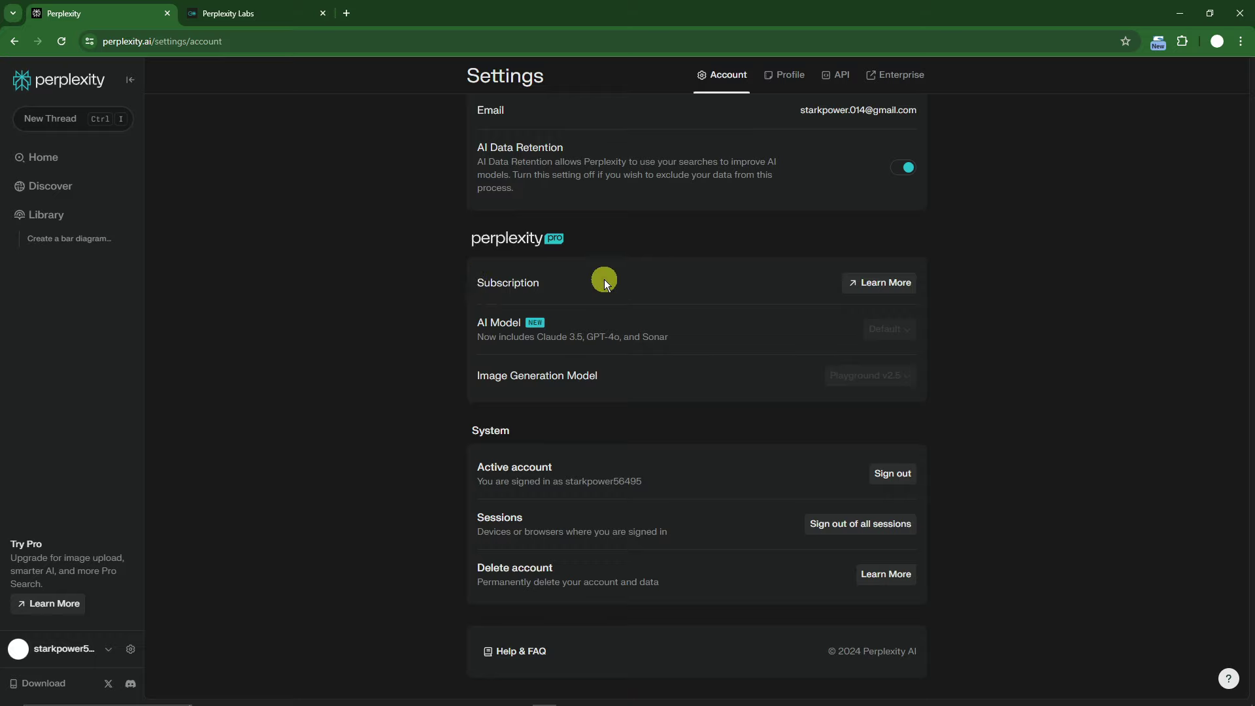
pyautogui.moveTo(478, 322); pyautogui.dragTo(518, 323)
# Start a new Library collection titled 'Vacation Planning' with a grinning emoji
pyautogui.click(1135, 287)
pyautogui.click(74, 216)
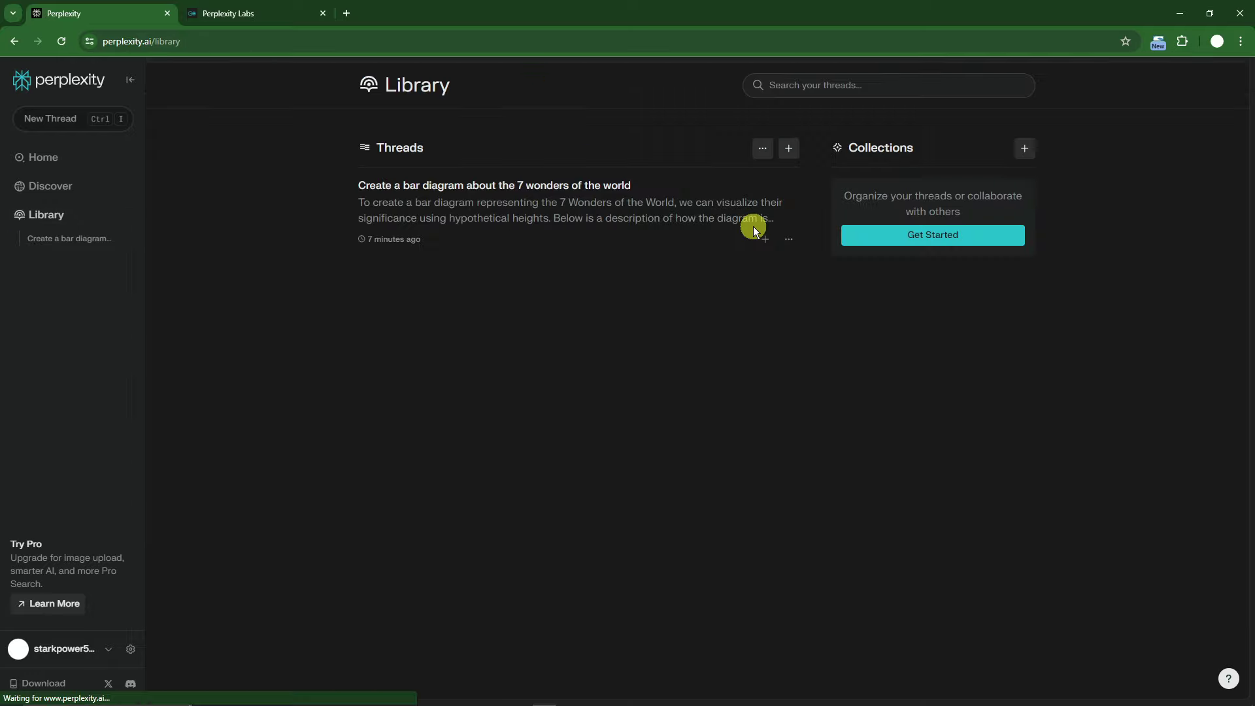
pyautogui.click(1025, 148)
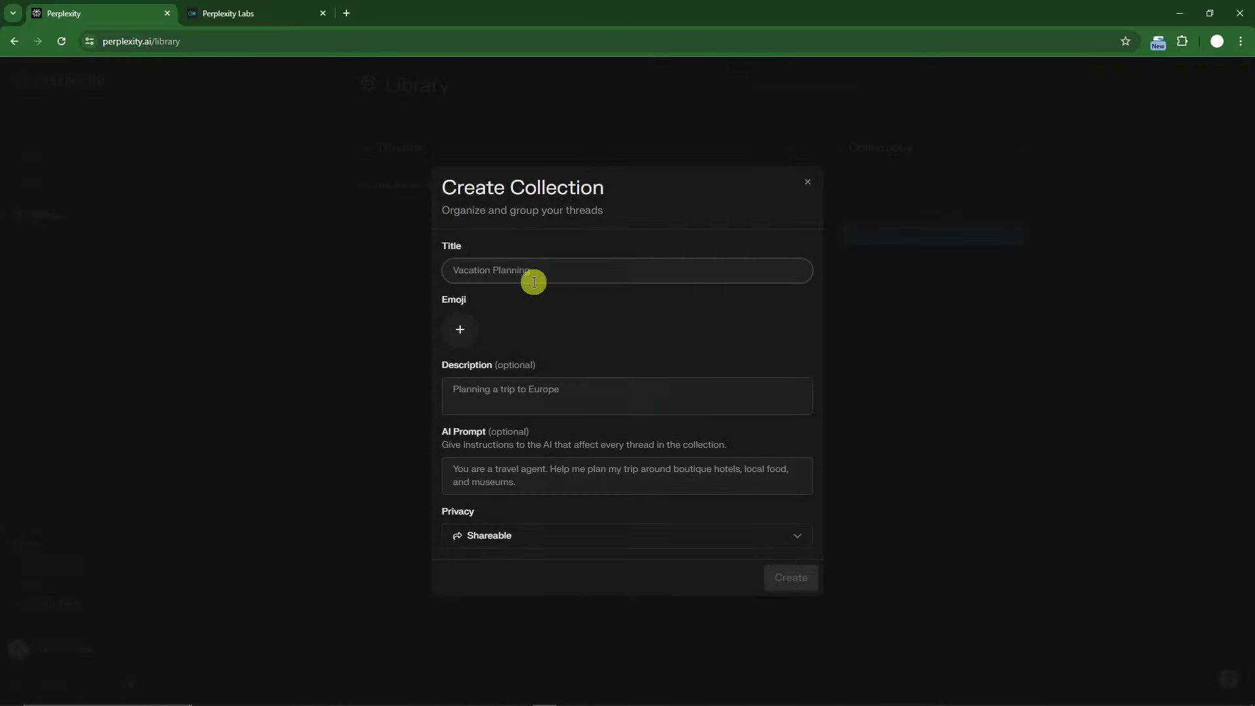
pyautogui.write('Vacation Planning')
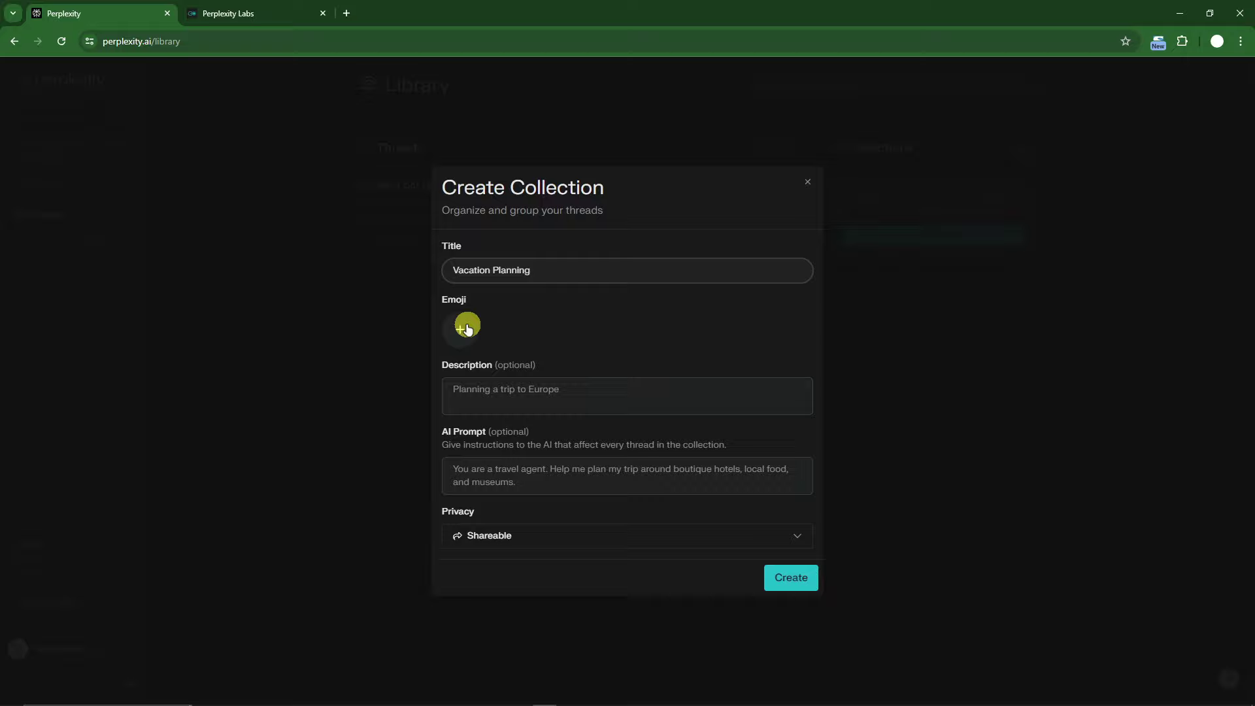
pyautogui.click(461, 327)
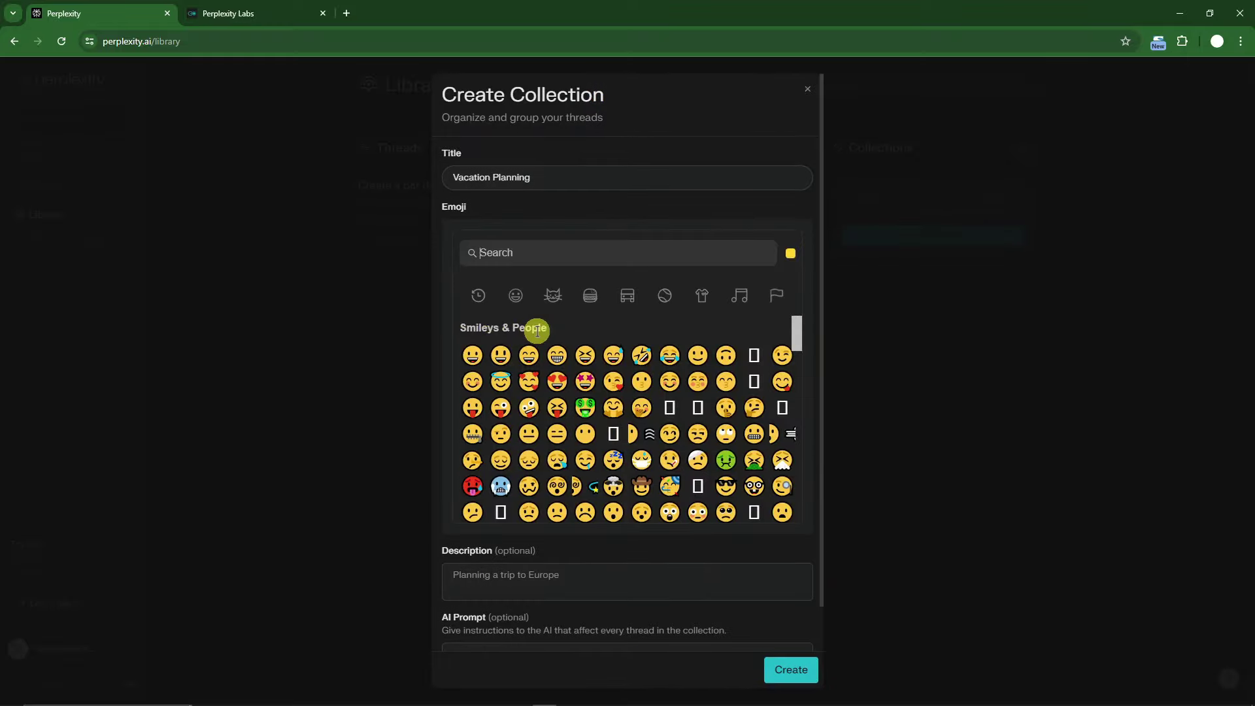
pyautogui.click(541, 356)
# Add description 'Europe' and AI prompt 'Help me plan my trip to Europe', then create it
pyautogui.click(531, 391)
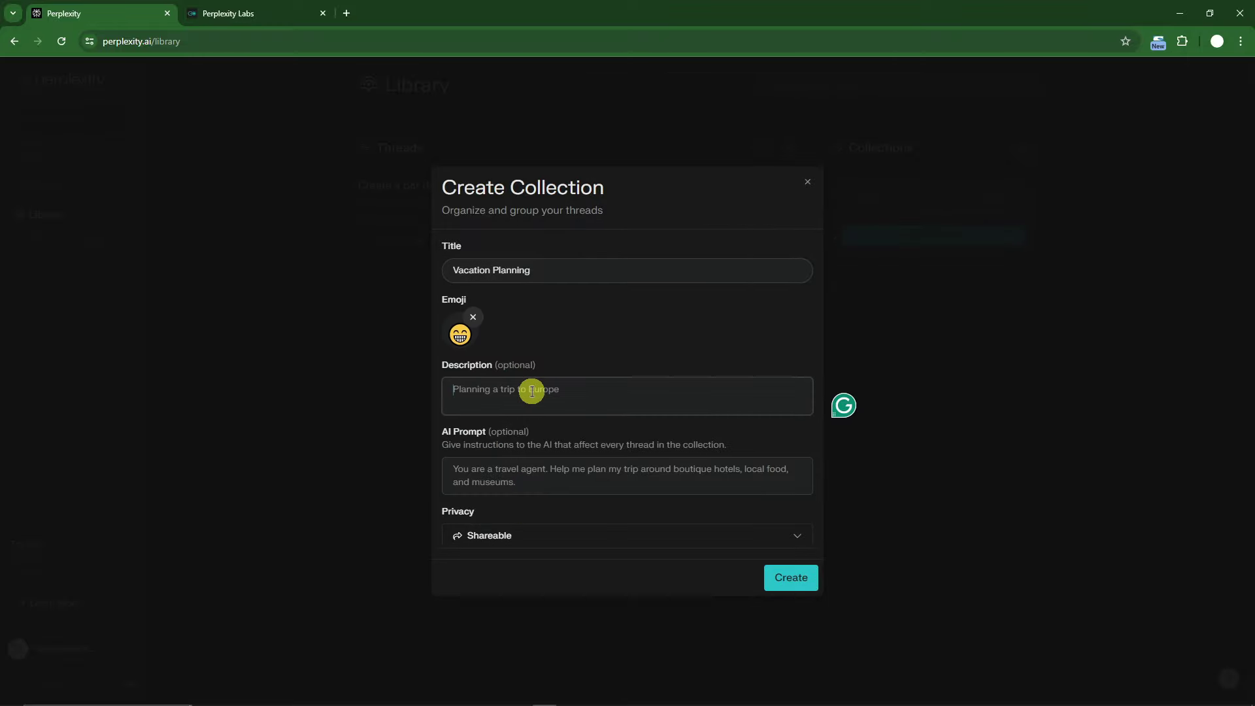
pyautogui.write('Europe')
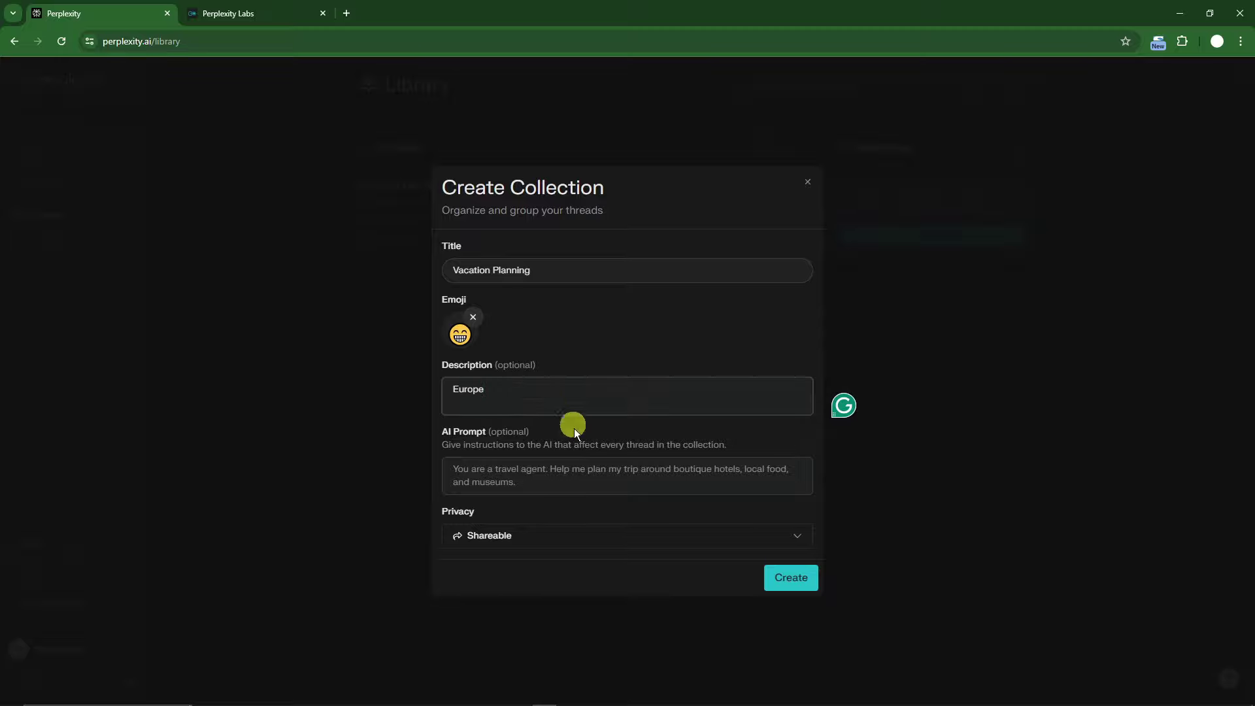
pyautogui.click(586, 477)
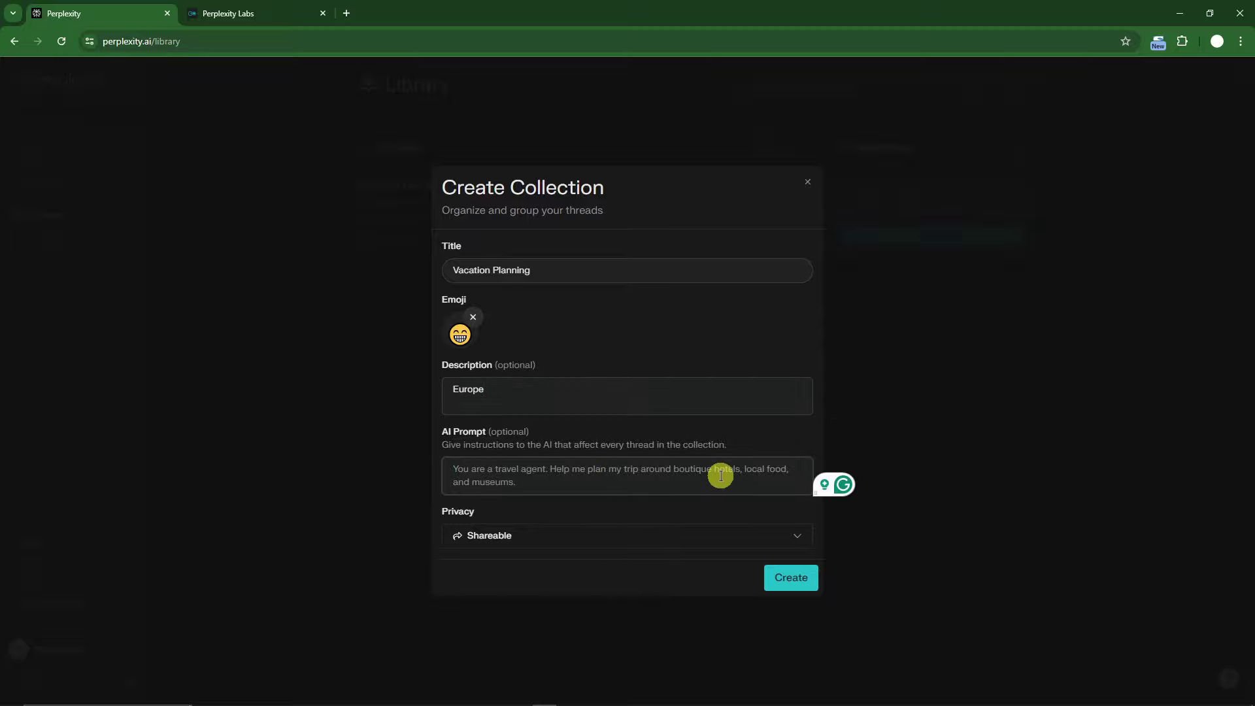
pyautogui.write('Help me pla')
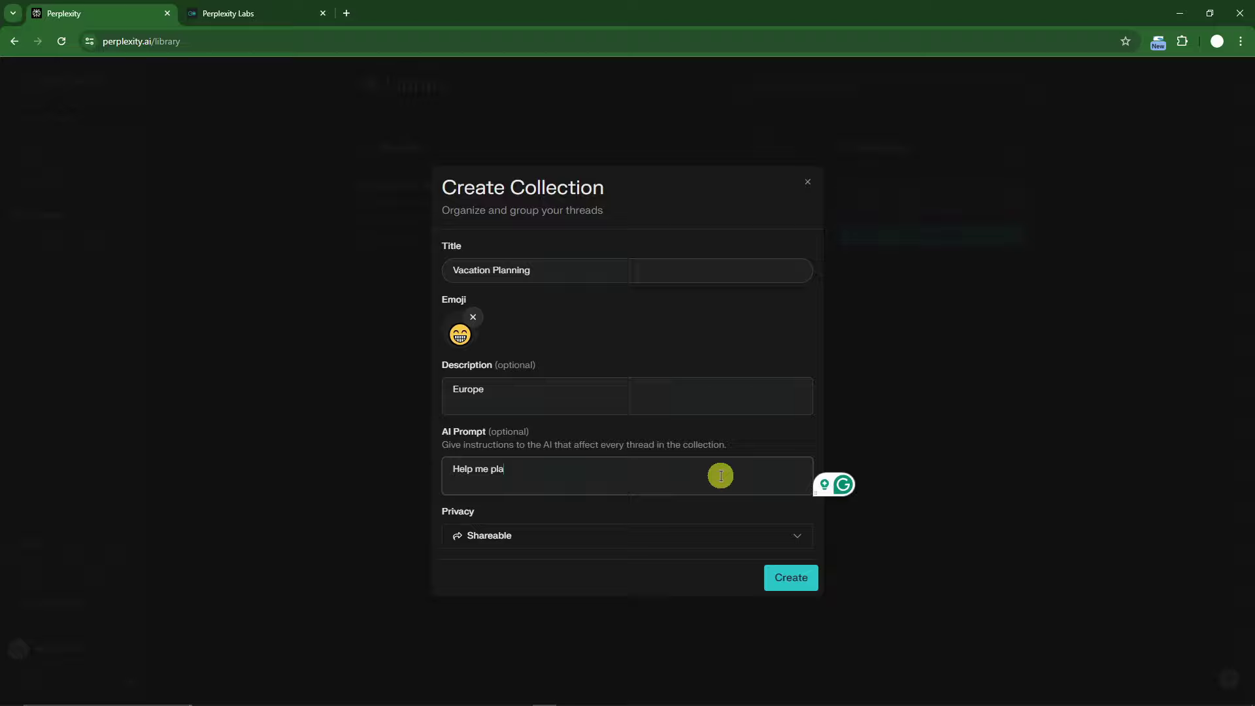
pyautogui.write('n my tt')
pyautogui.write('ip to Europe')
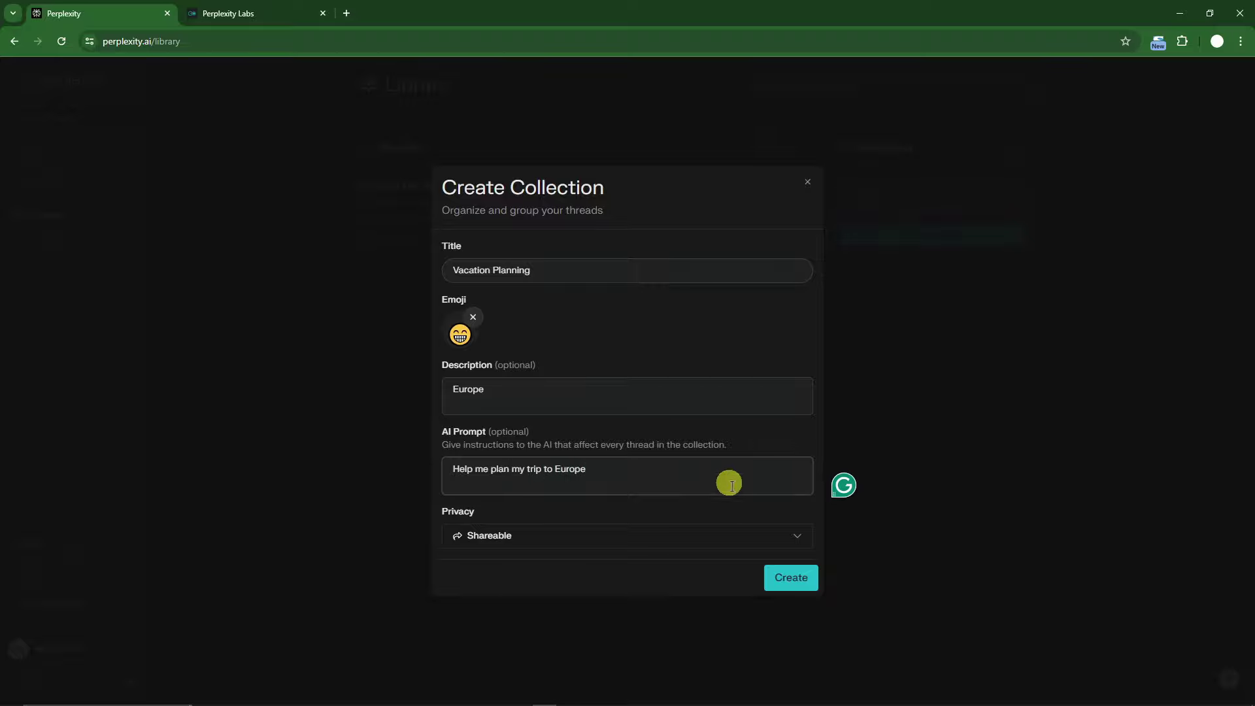
pyautogui.click(795, 579)
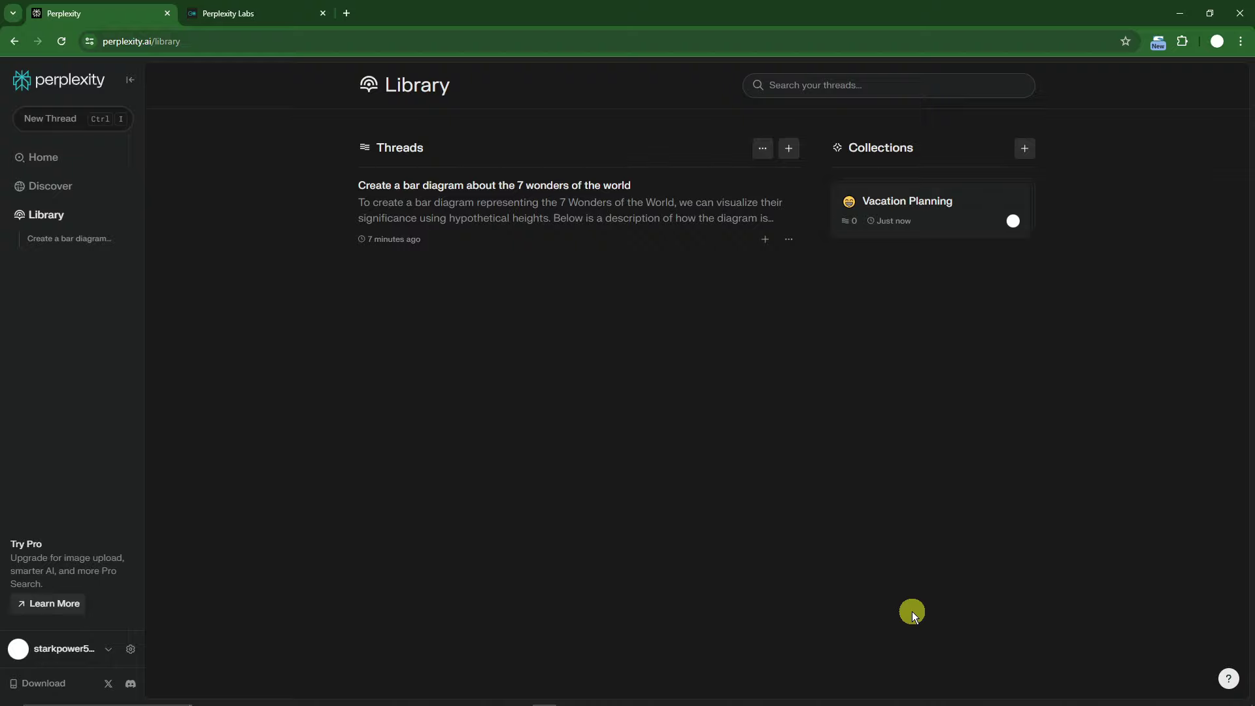
# Open the Vacation Planning collection, then return to the Perplexity home page
pyautogui.click(989, 209)
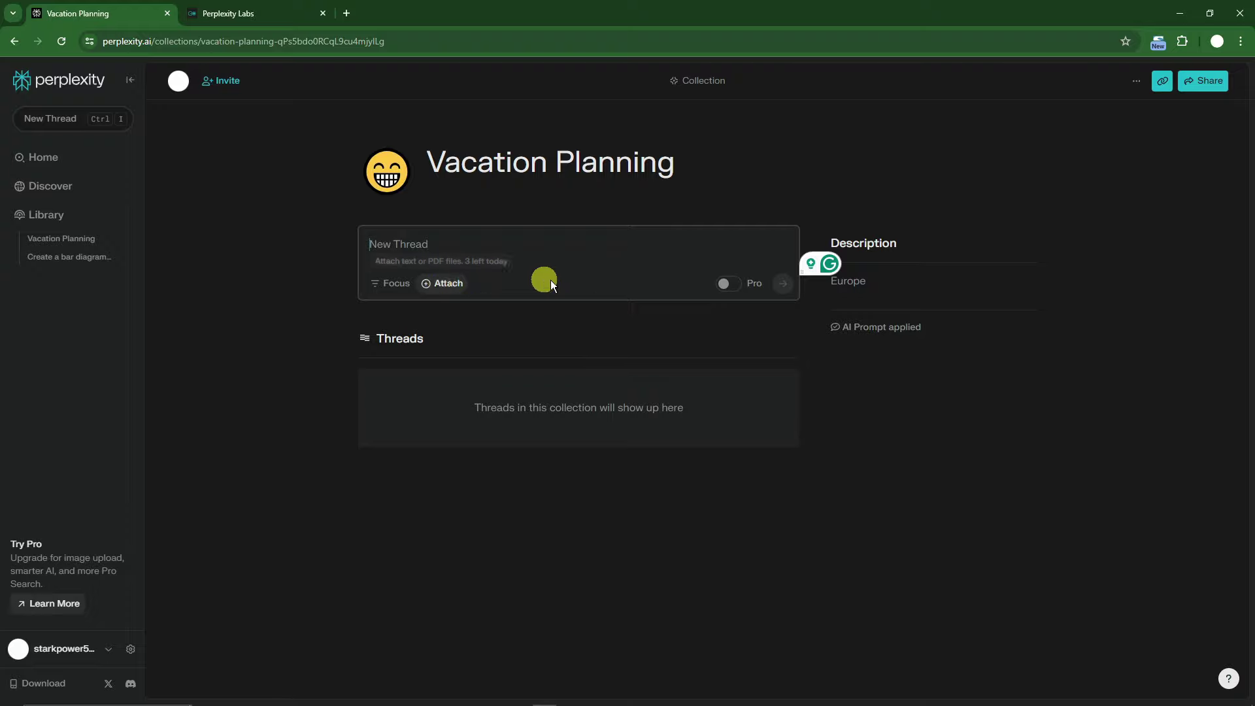
pyautogui.click(61, 170)
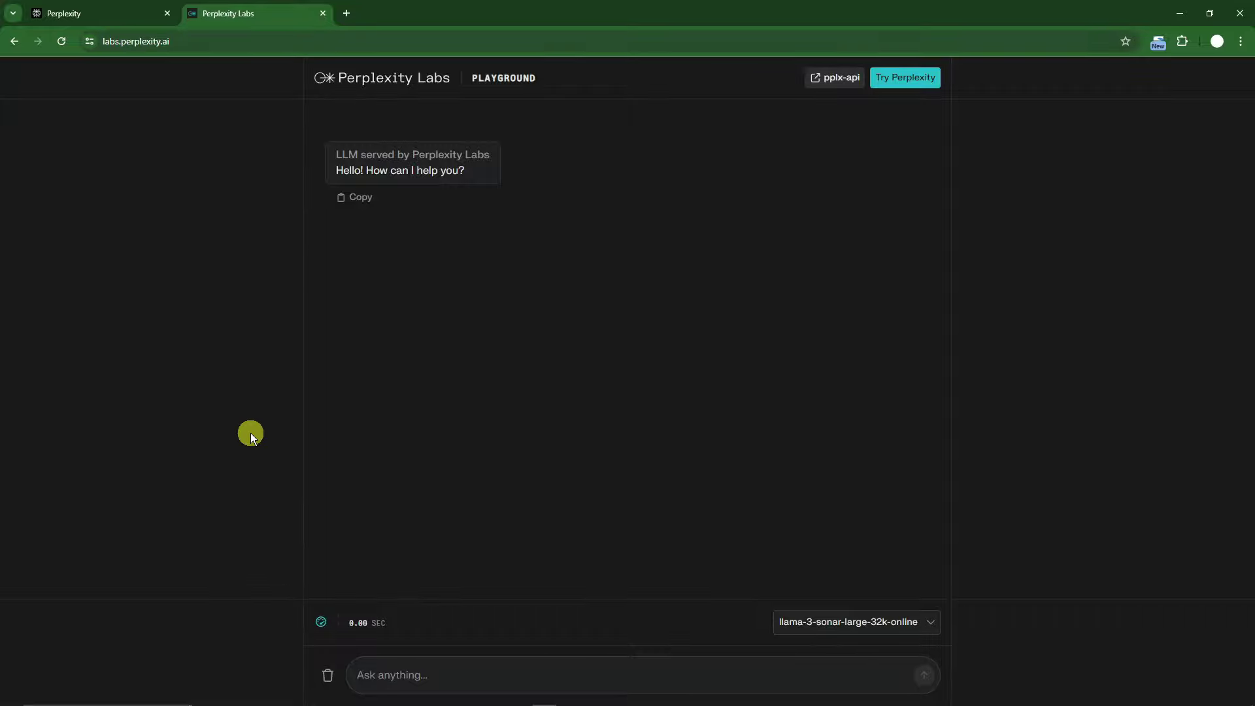
# Check the Labs model list, keeping llama-3-sonar-large-32k-online selected
pyautogui.moveTo(532, 703)
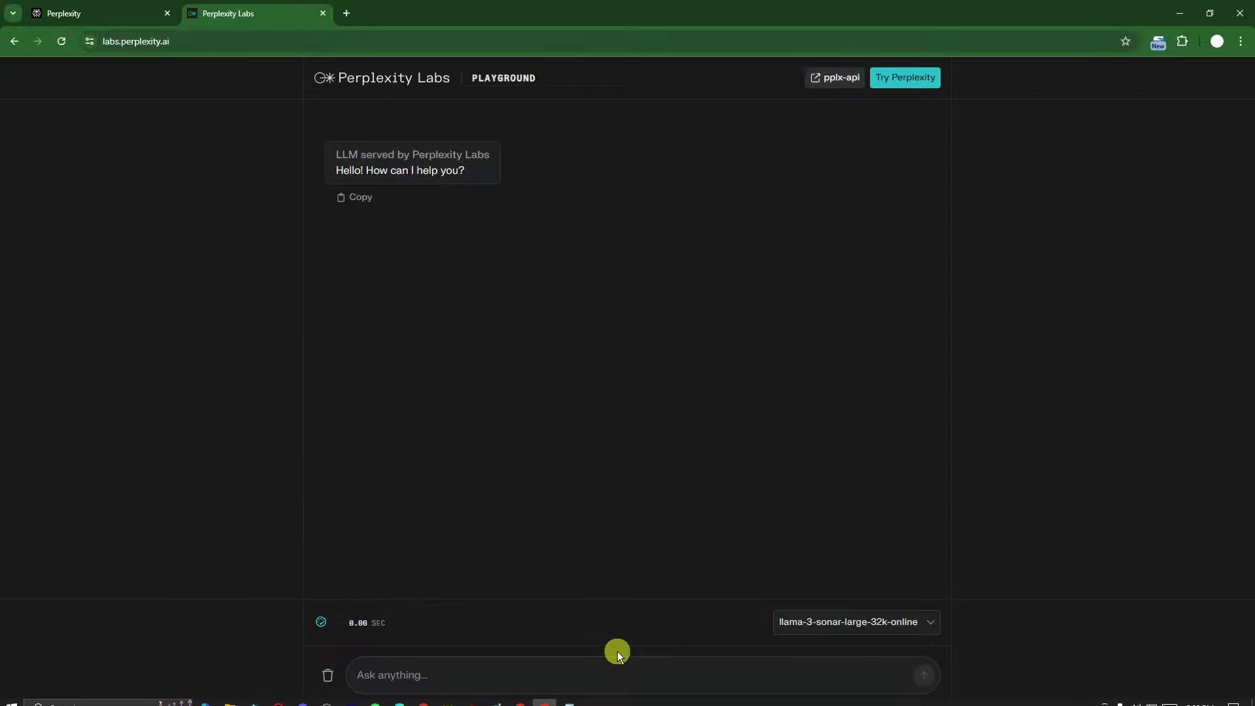
pyautogui.click(925, 630)
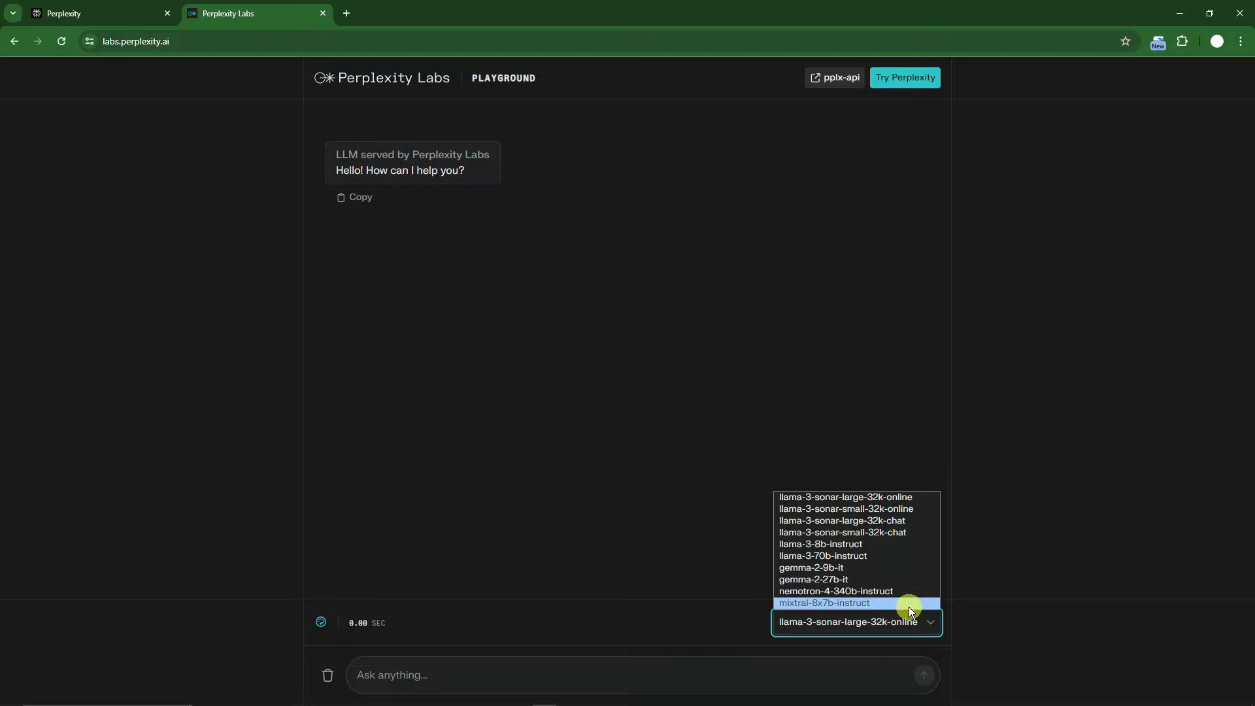
pyautogui.click(1050, 560)
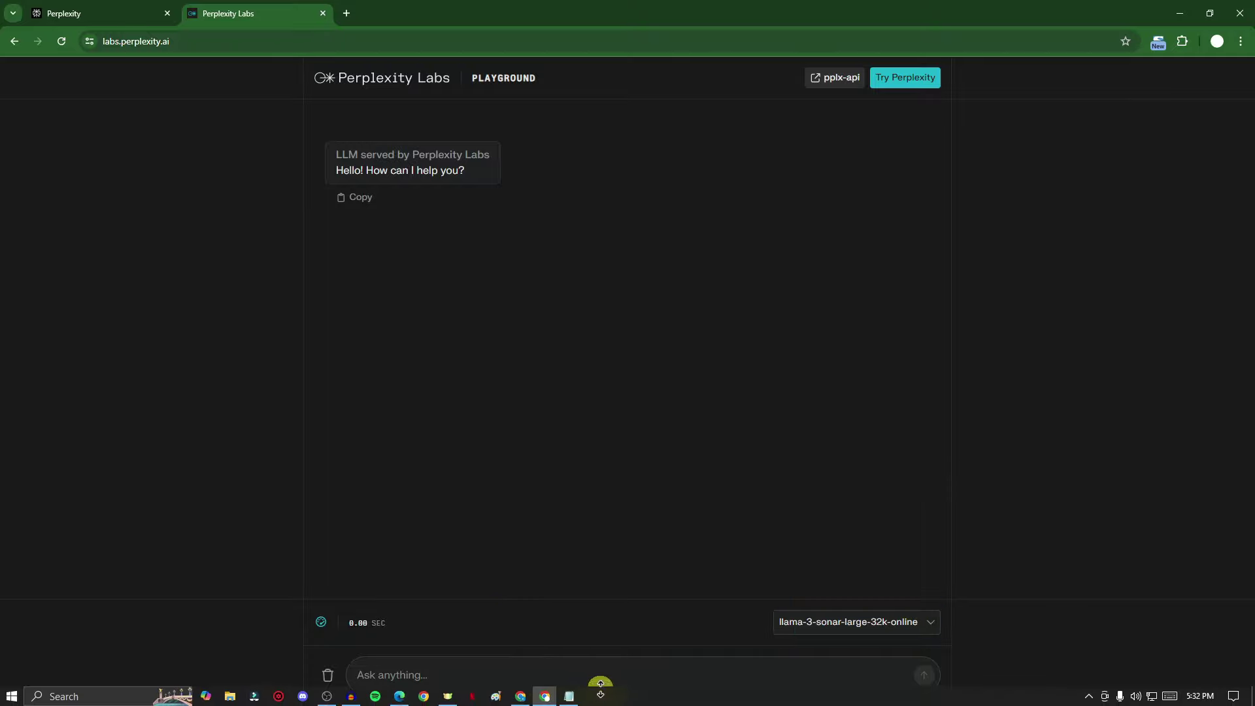
# Paste the web-scraping prompt from Notepad and correct its misspelling to 'python'
pyautogui.click(568, 698)
pyautogui.hotkey('ctrl', 'a')
pyautogui.hotkey('ctrl', 'c')
pyautogui.click(1099, 517)
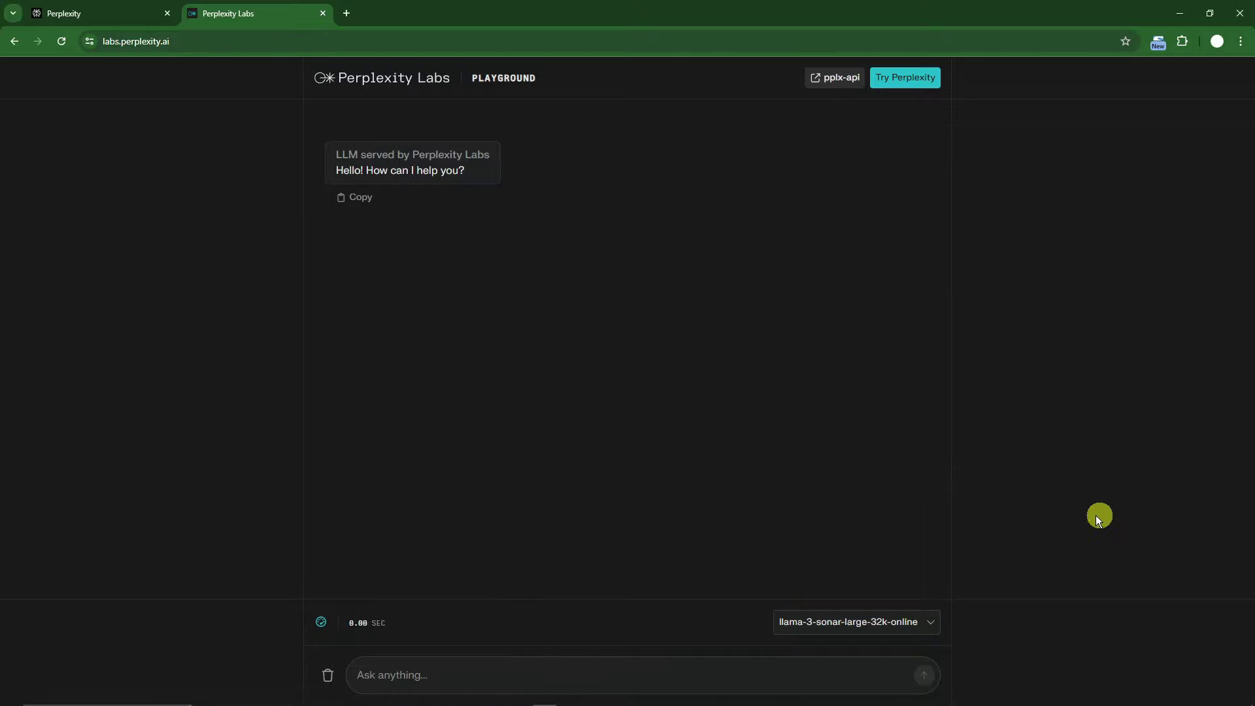
pyautogui.hotkey('ctrl', 'v')
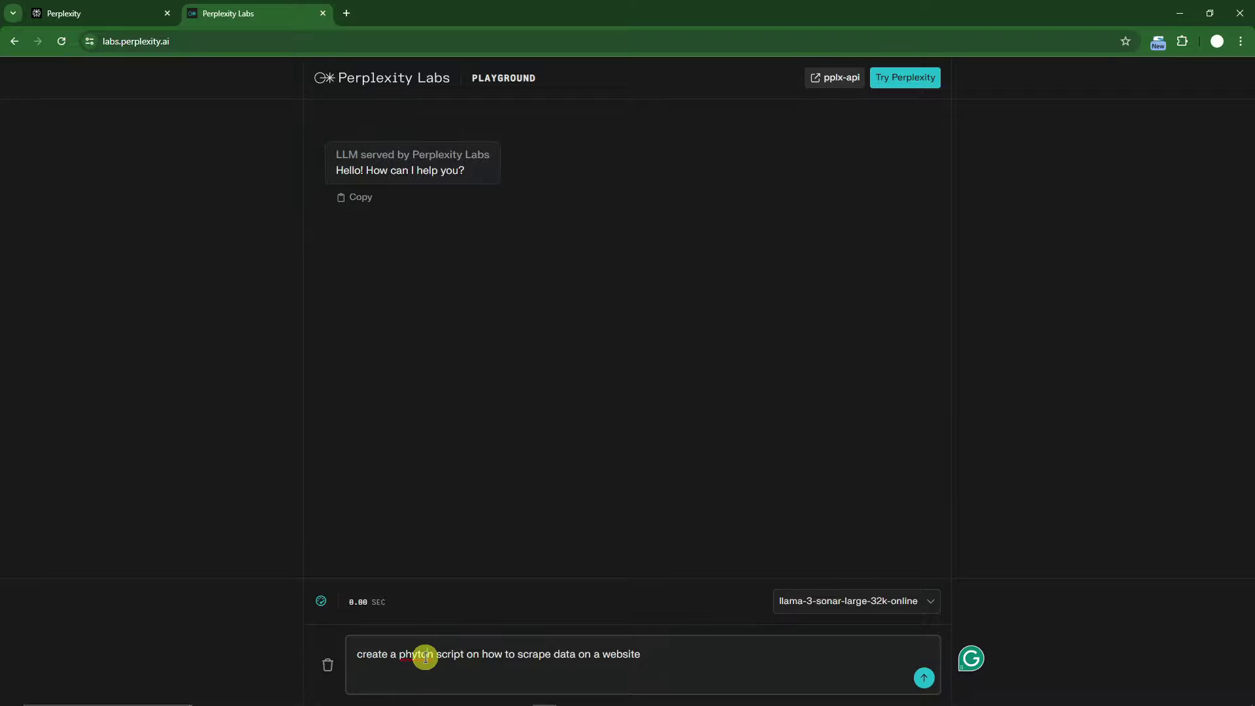
pyautogui.click(412, 657)
pyautogui.press('BackSpace')
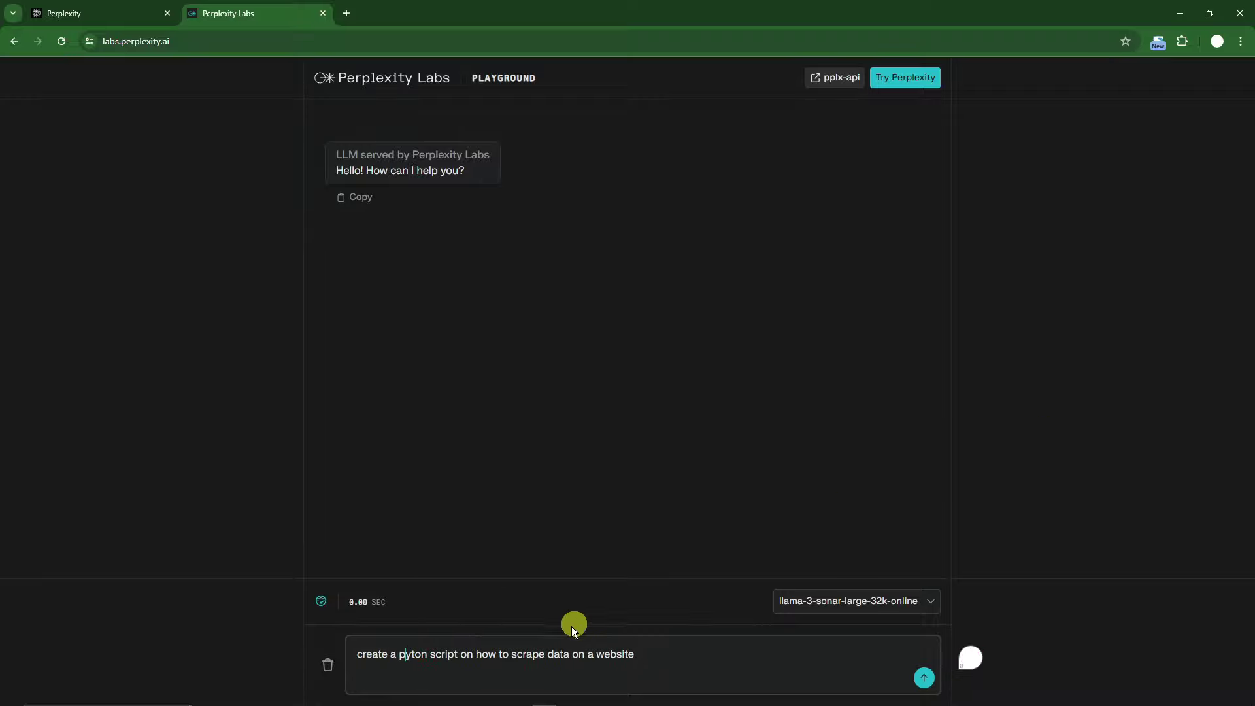
pyautogui.click(416, 653)
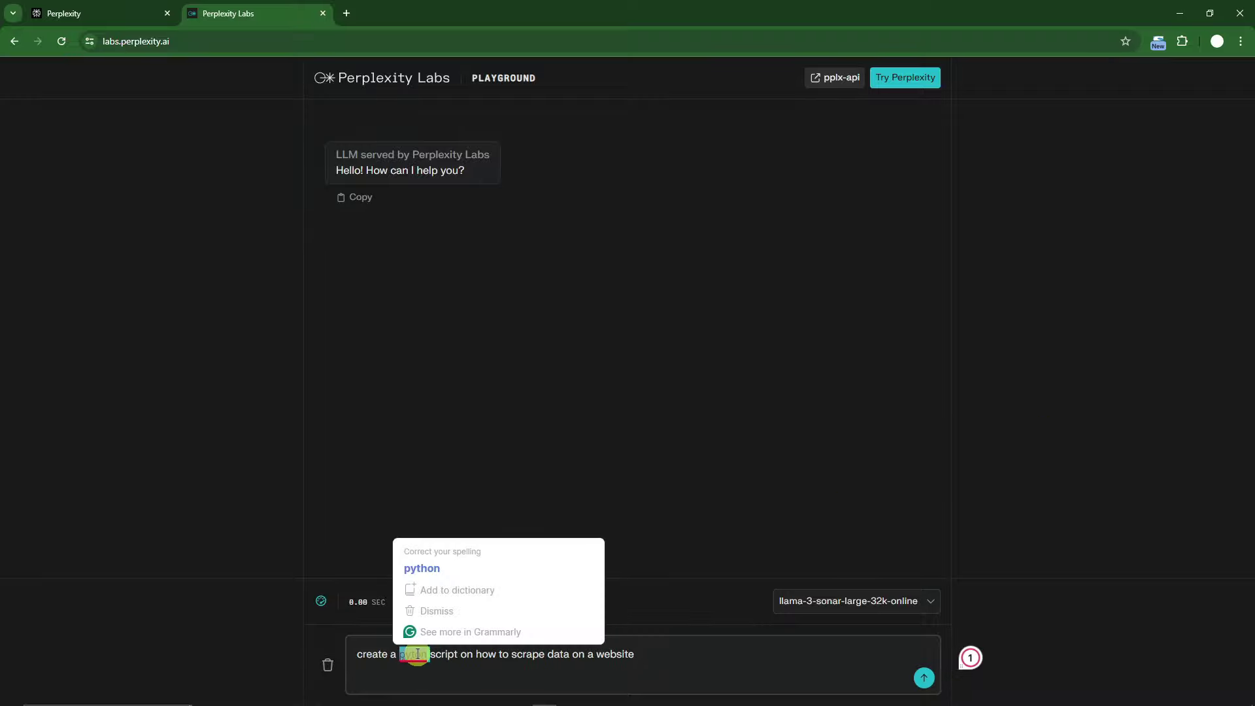
pyautogui.click(440, 568)
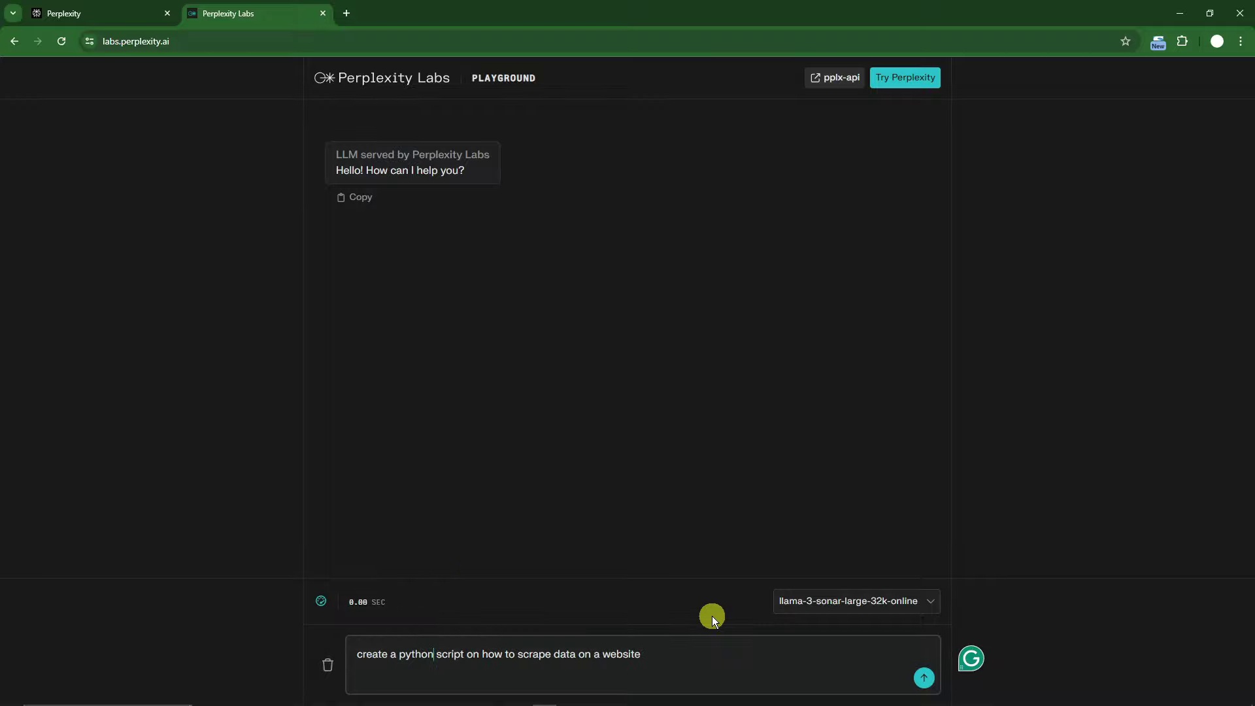
# Submit the web-scraping prompt in Labs and review the generated requests/BeautifulSoup script, tips and resources
pyautogui.click(922, 679)
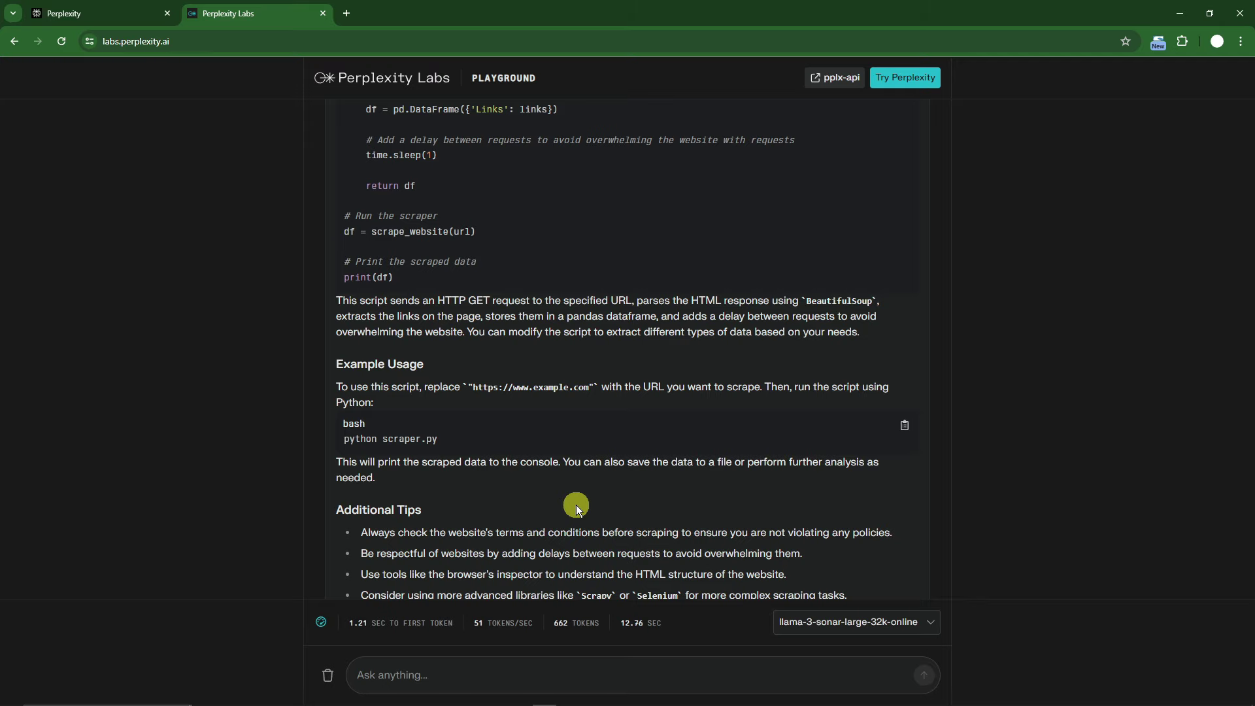
pyautogui.scroll(-3, 576, 504)
pyautogui.scroll(-1, 575, 505)
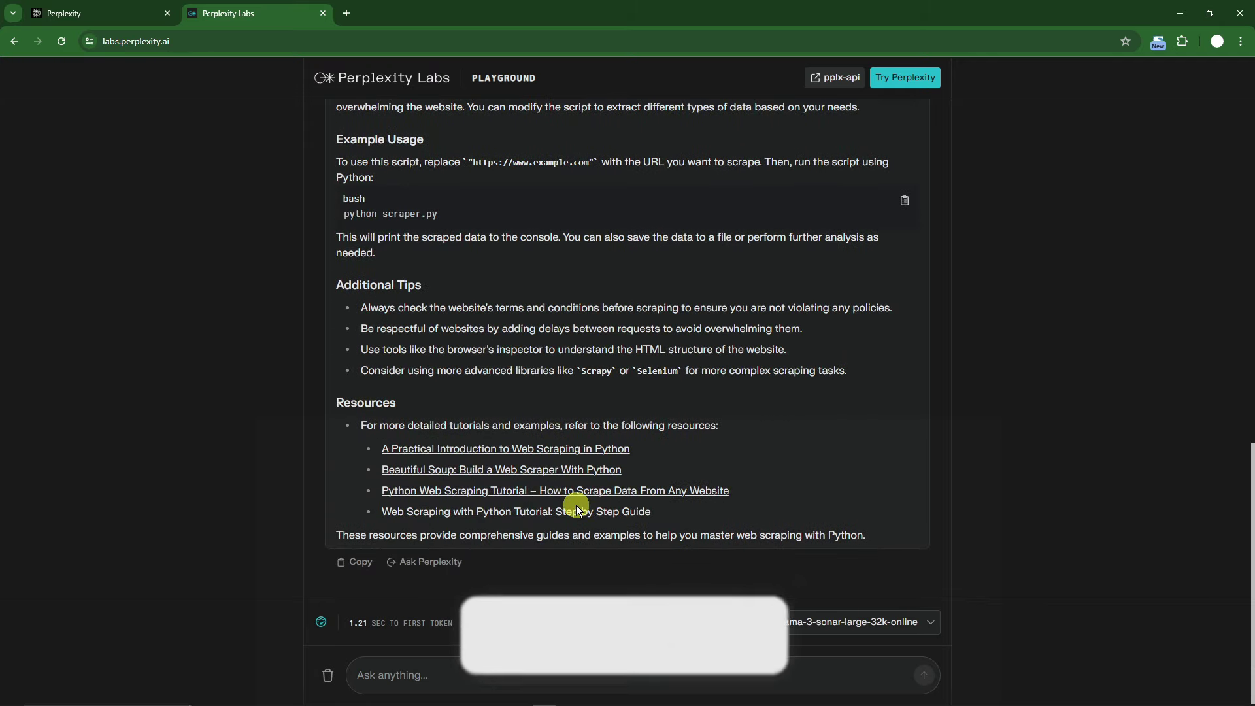
pyautogui.scroll(15, 478, 515)
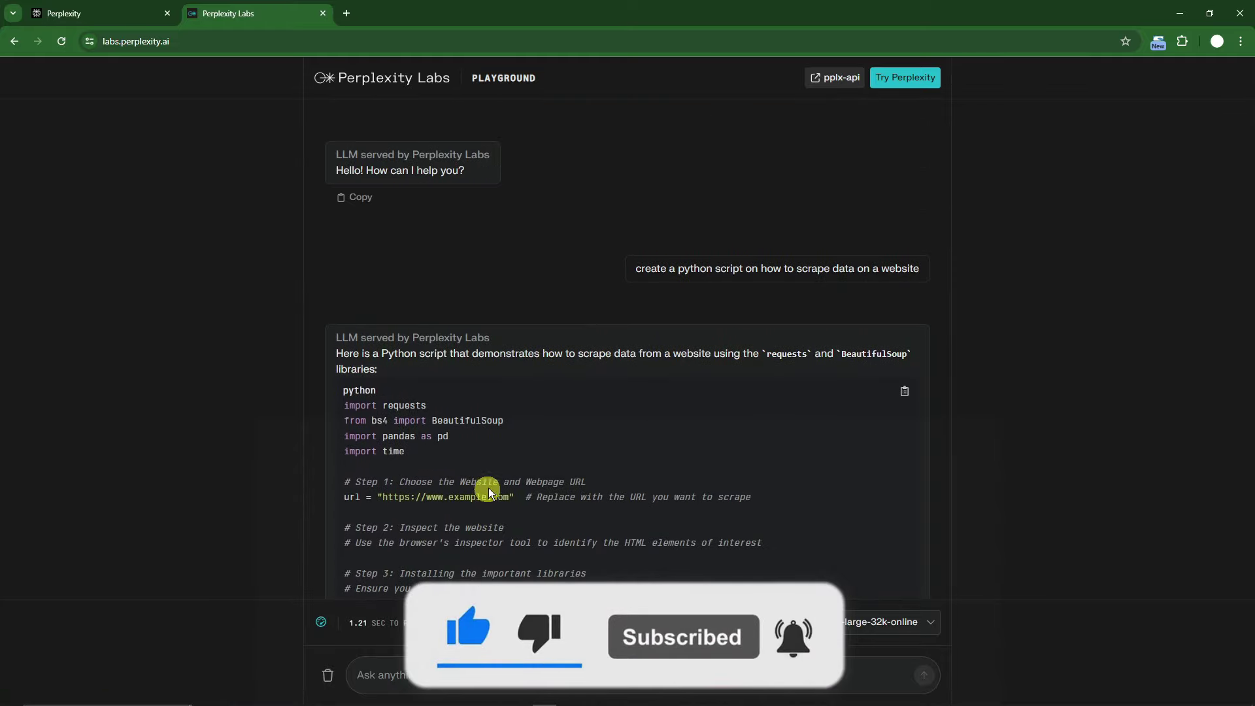
pyautogui.scroll(-4, 490, 479)
pyautogui.scroll(-9, 494, 478)
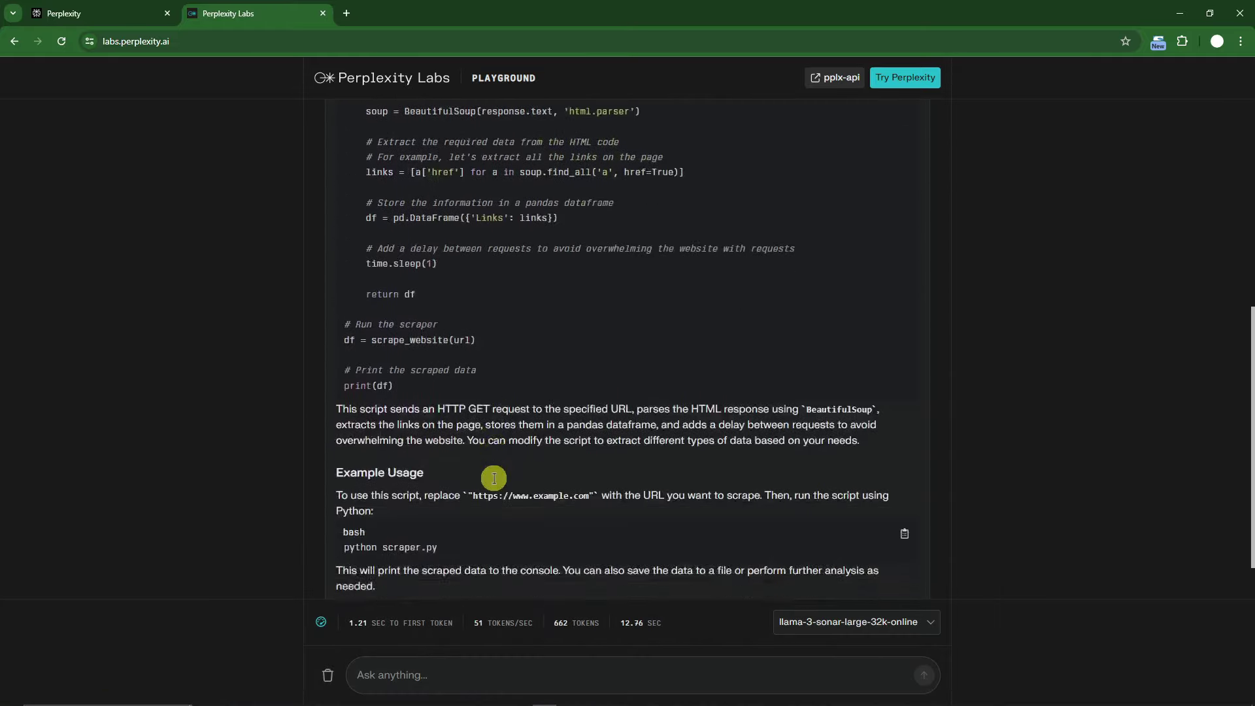